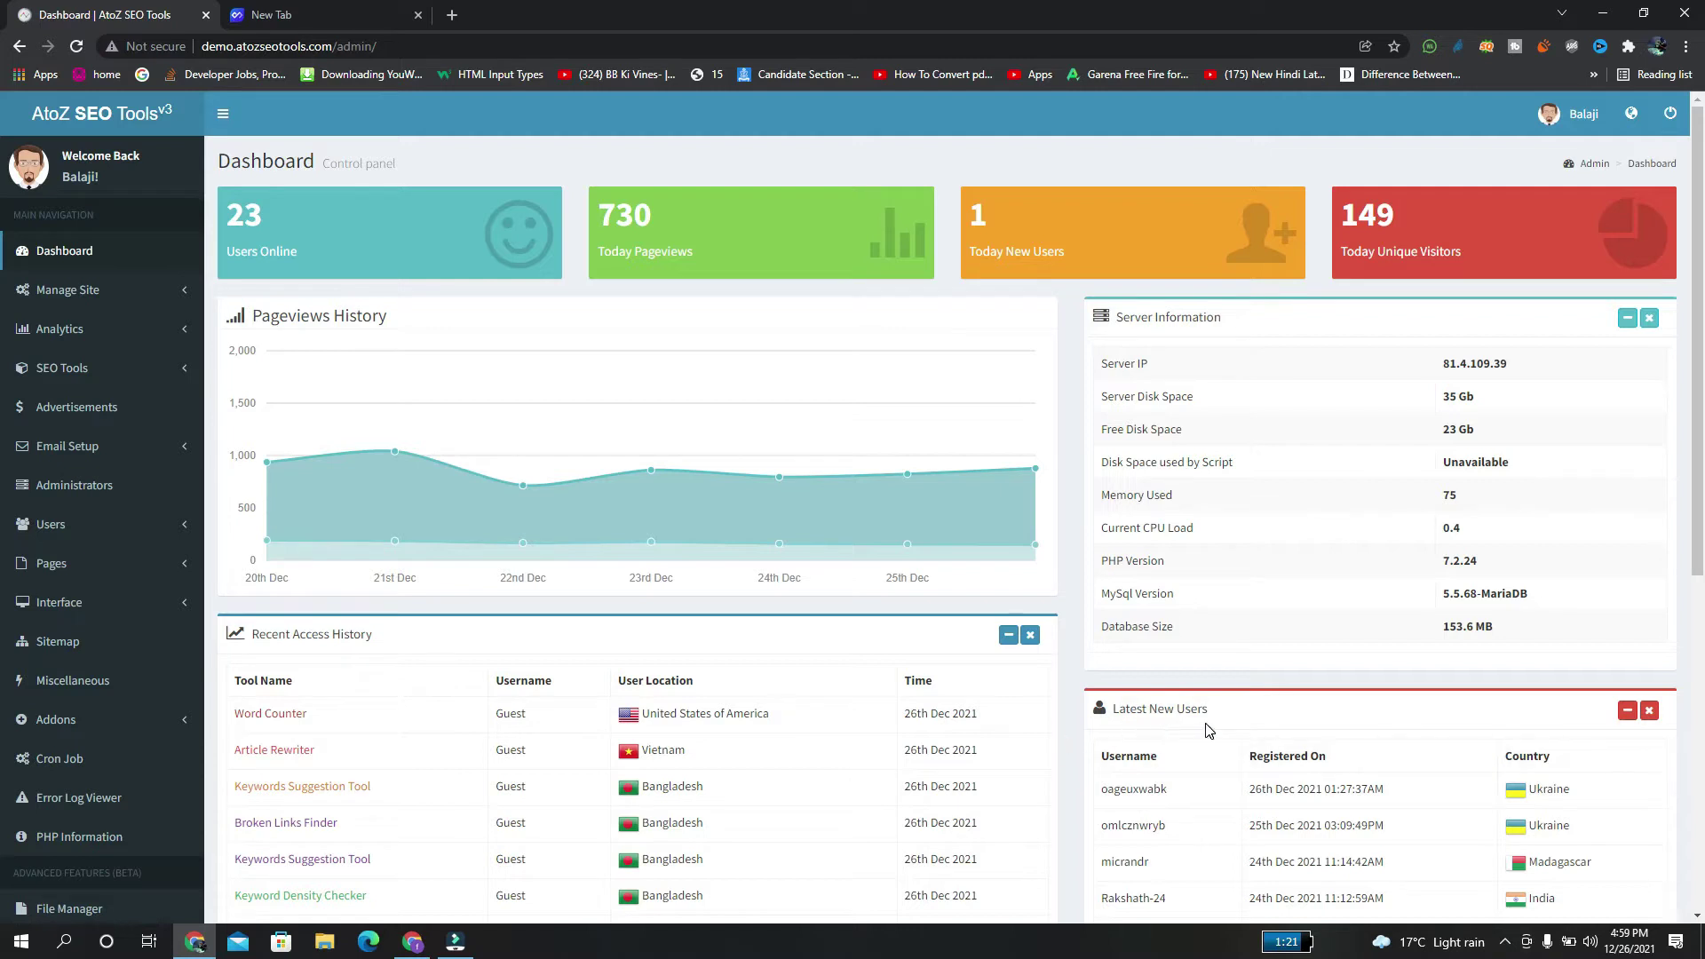
Step: Review the dashboard statistics and open the site's Basic Settings page
{"action": "left_click_drag", "start_coordinate": [1698, 456], "coordinate": [1698, 812]}
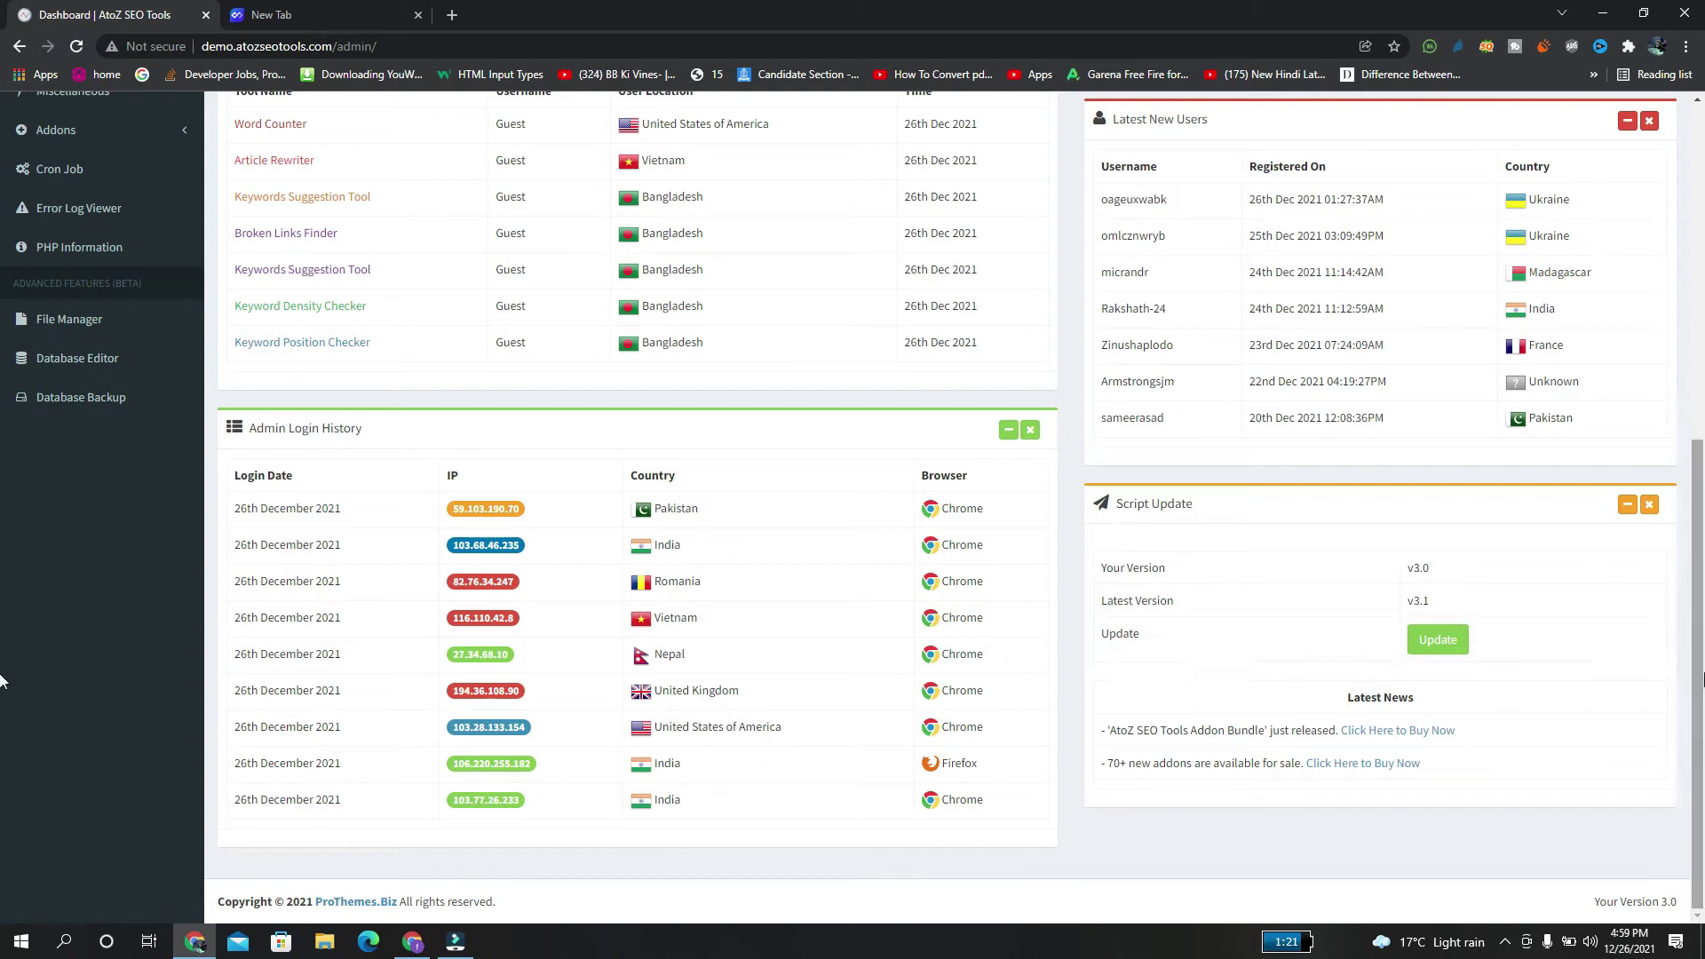
{"action": "scroll", "coordinate": [888, 355], "scroll_direction": "up", "scroll_amount": 7}
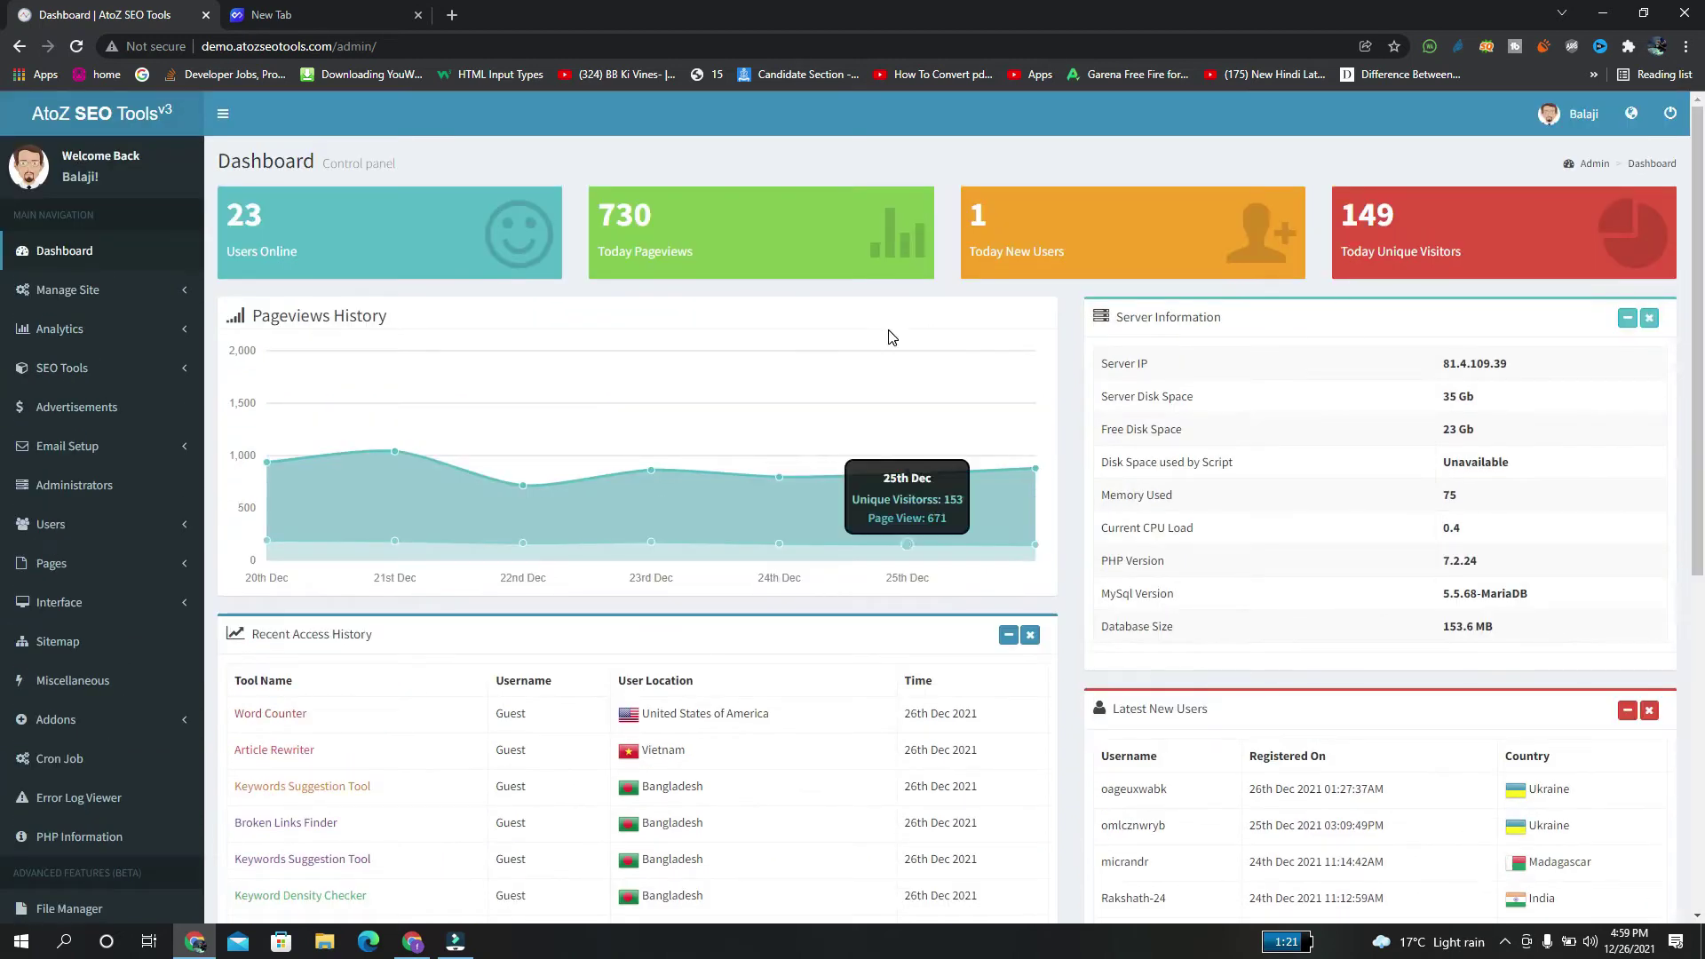
{"action": "left_click", "coordinate": [68, 291]}
{"action": "left_click", "coordinate": [69, 293]}
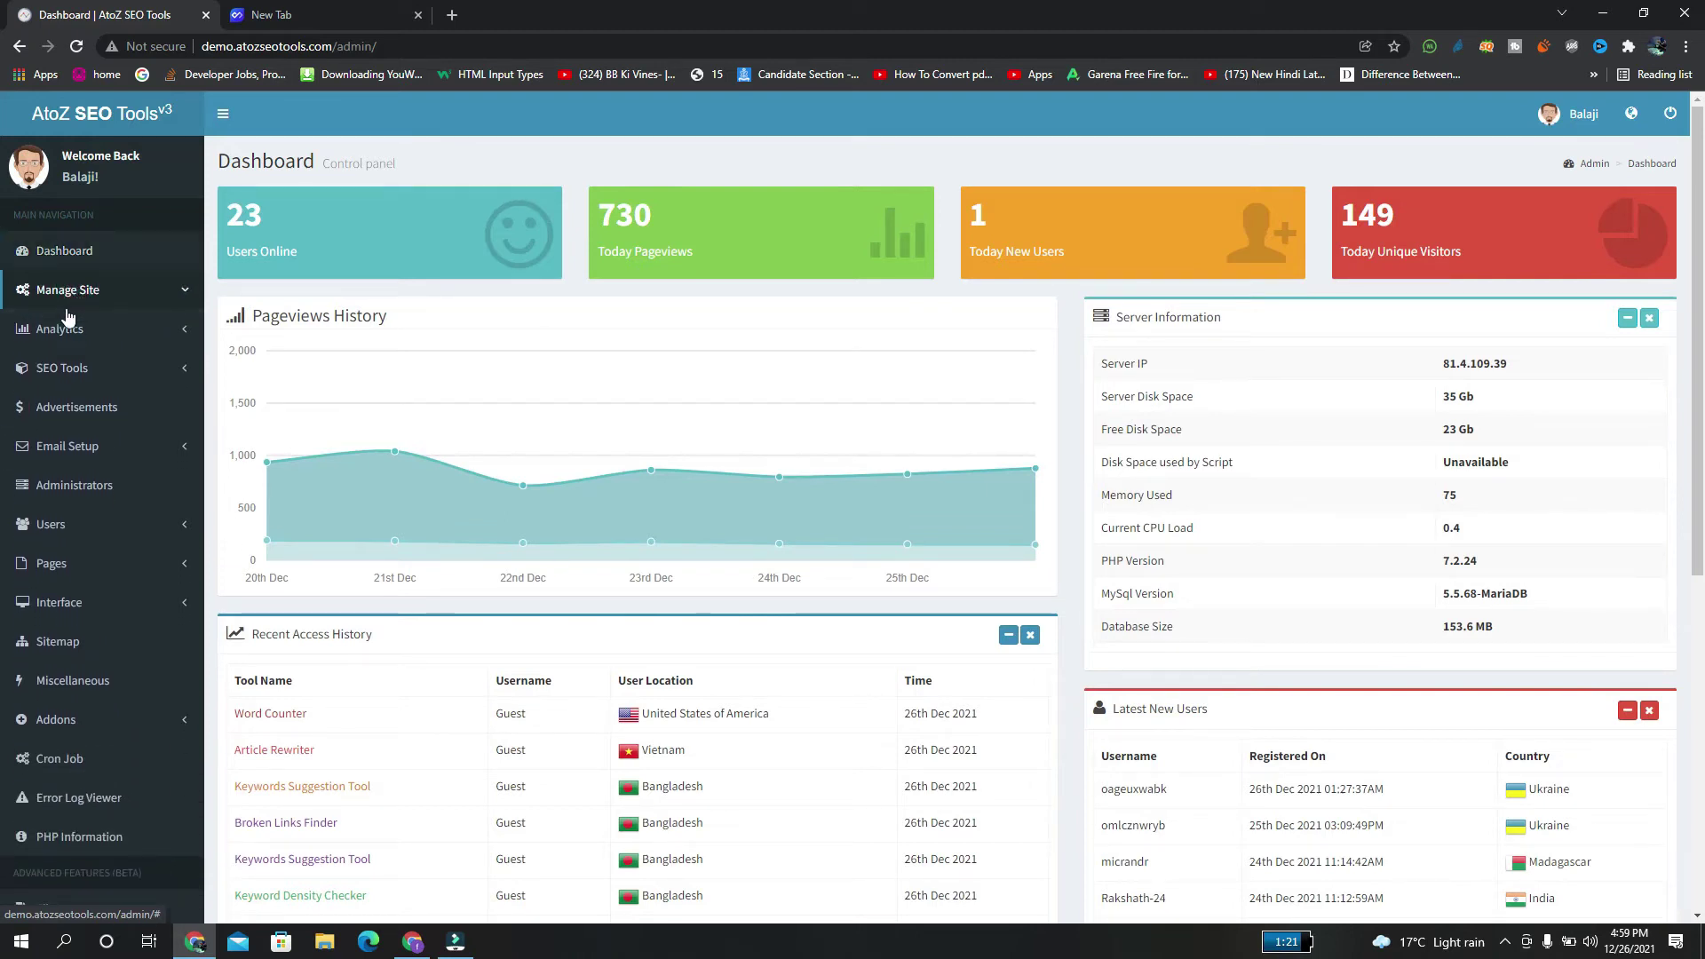
{"action": "left_click", "coordinate": [68, 292]}
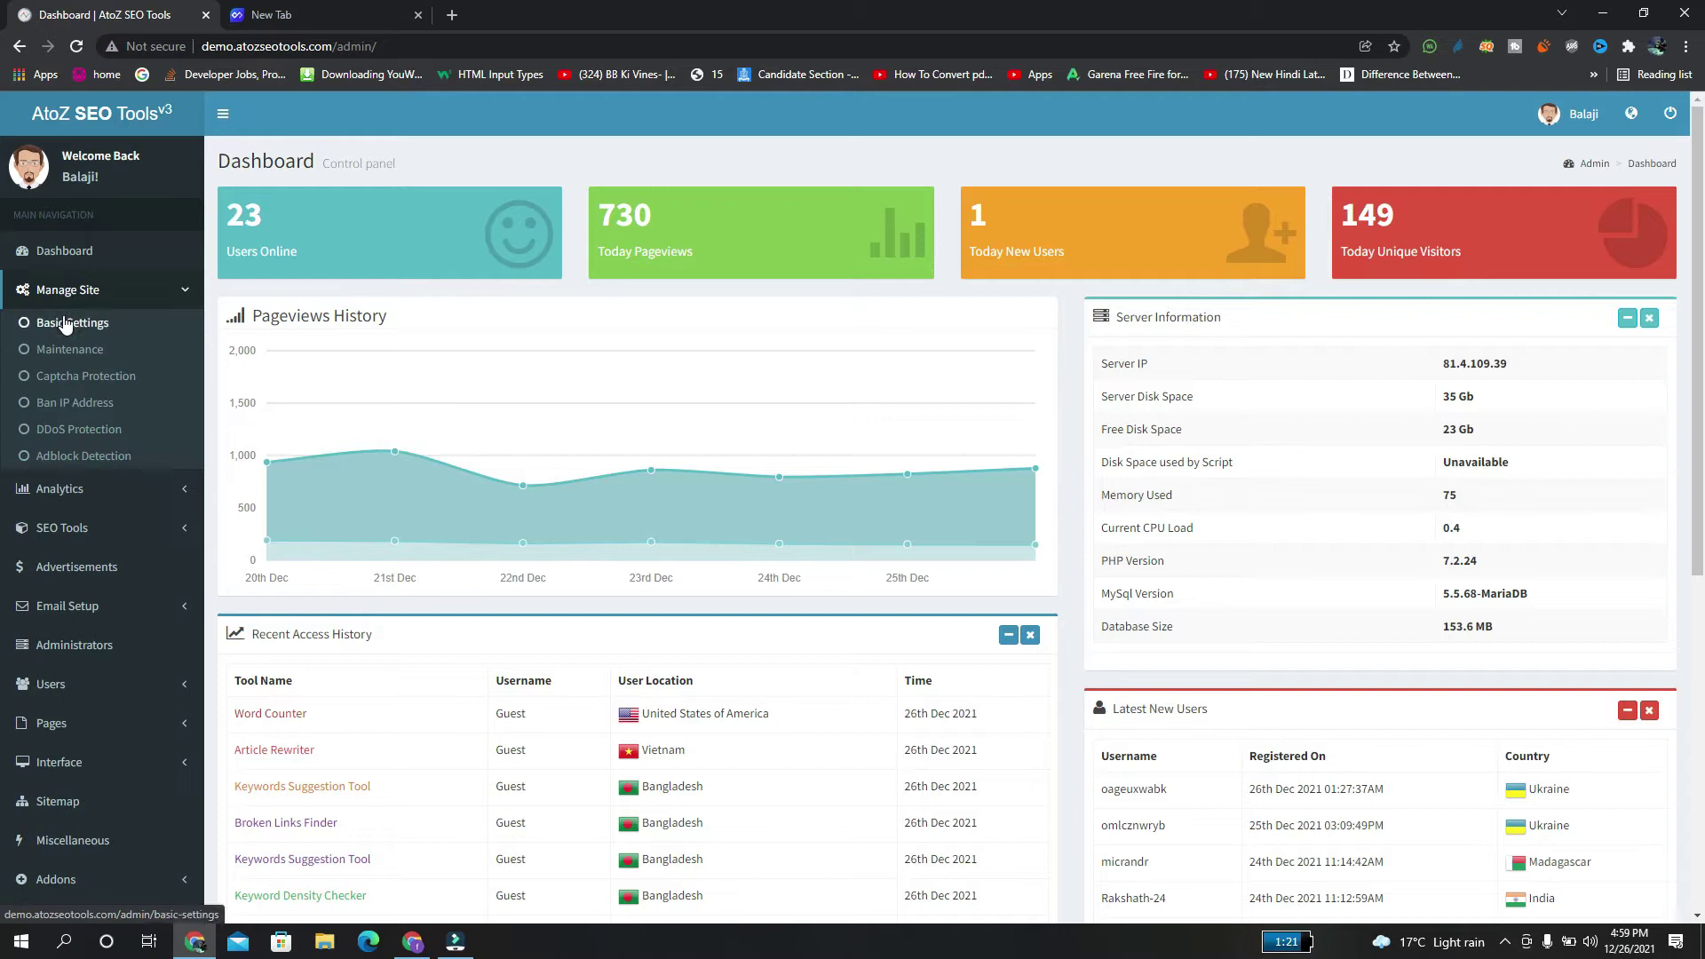
{"action": "left_click", "coordinate": [66, 324]}
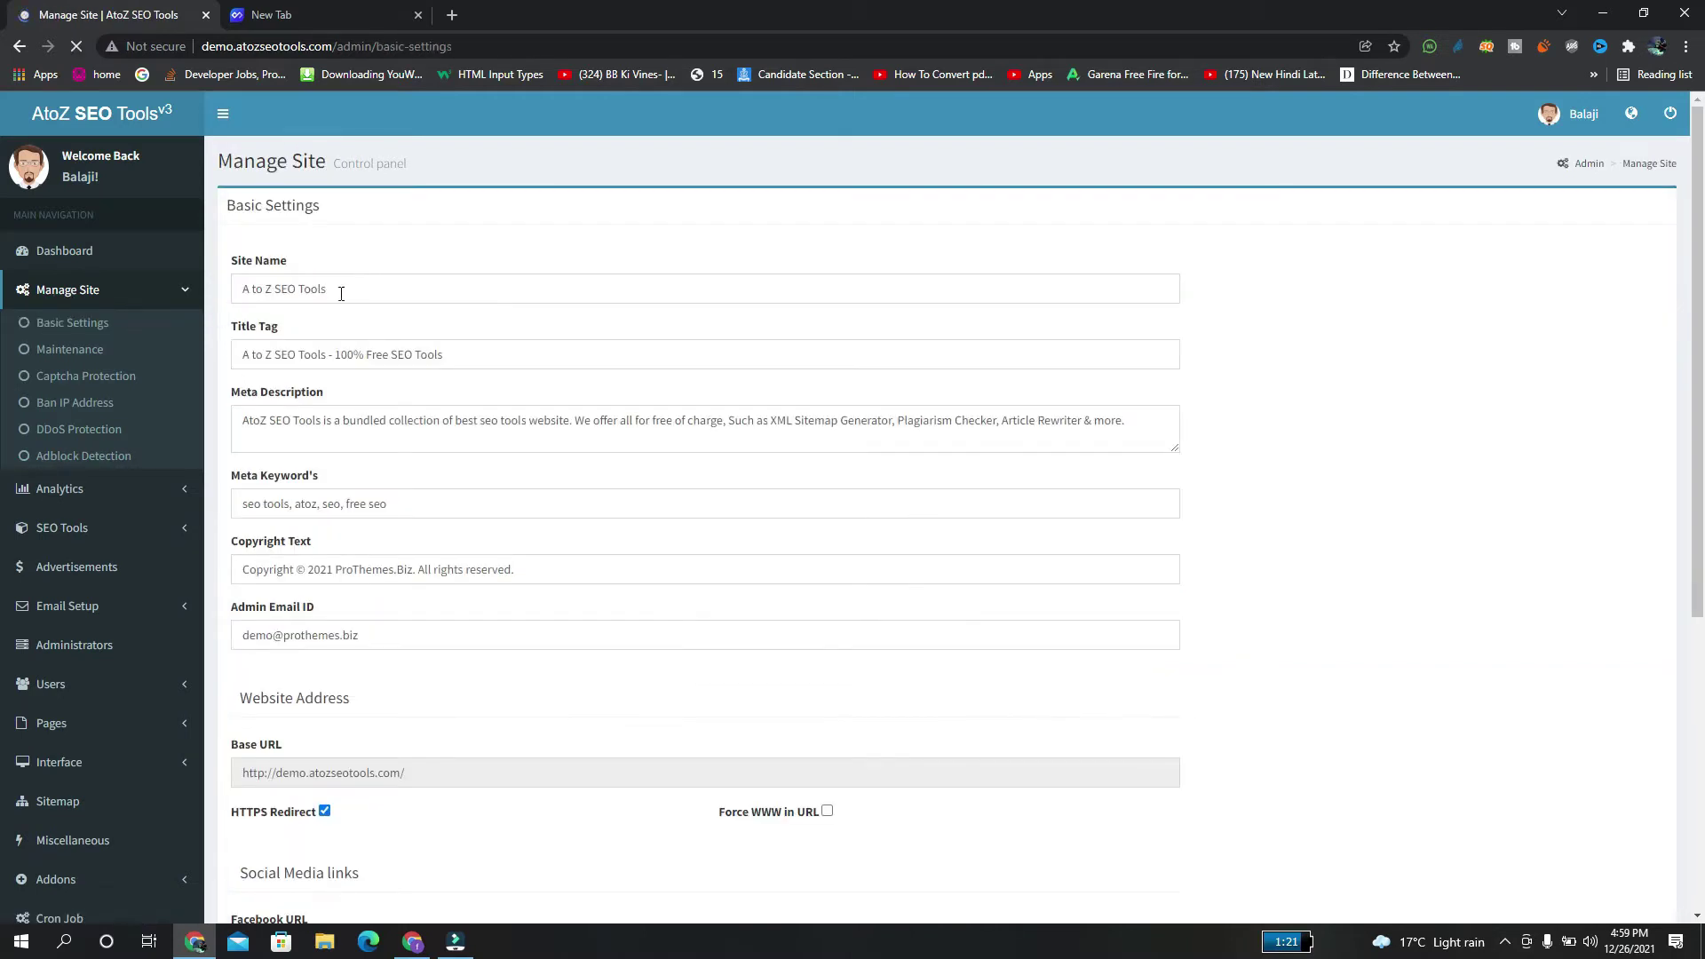
Step: Check the site name, meta description, copyright text and admin email fields, and set Force WWW in URL to Yes
{"action": "left_click", "coordinate": [346, 285]}
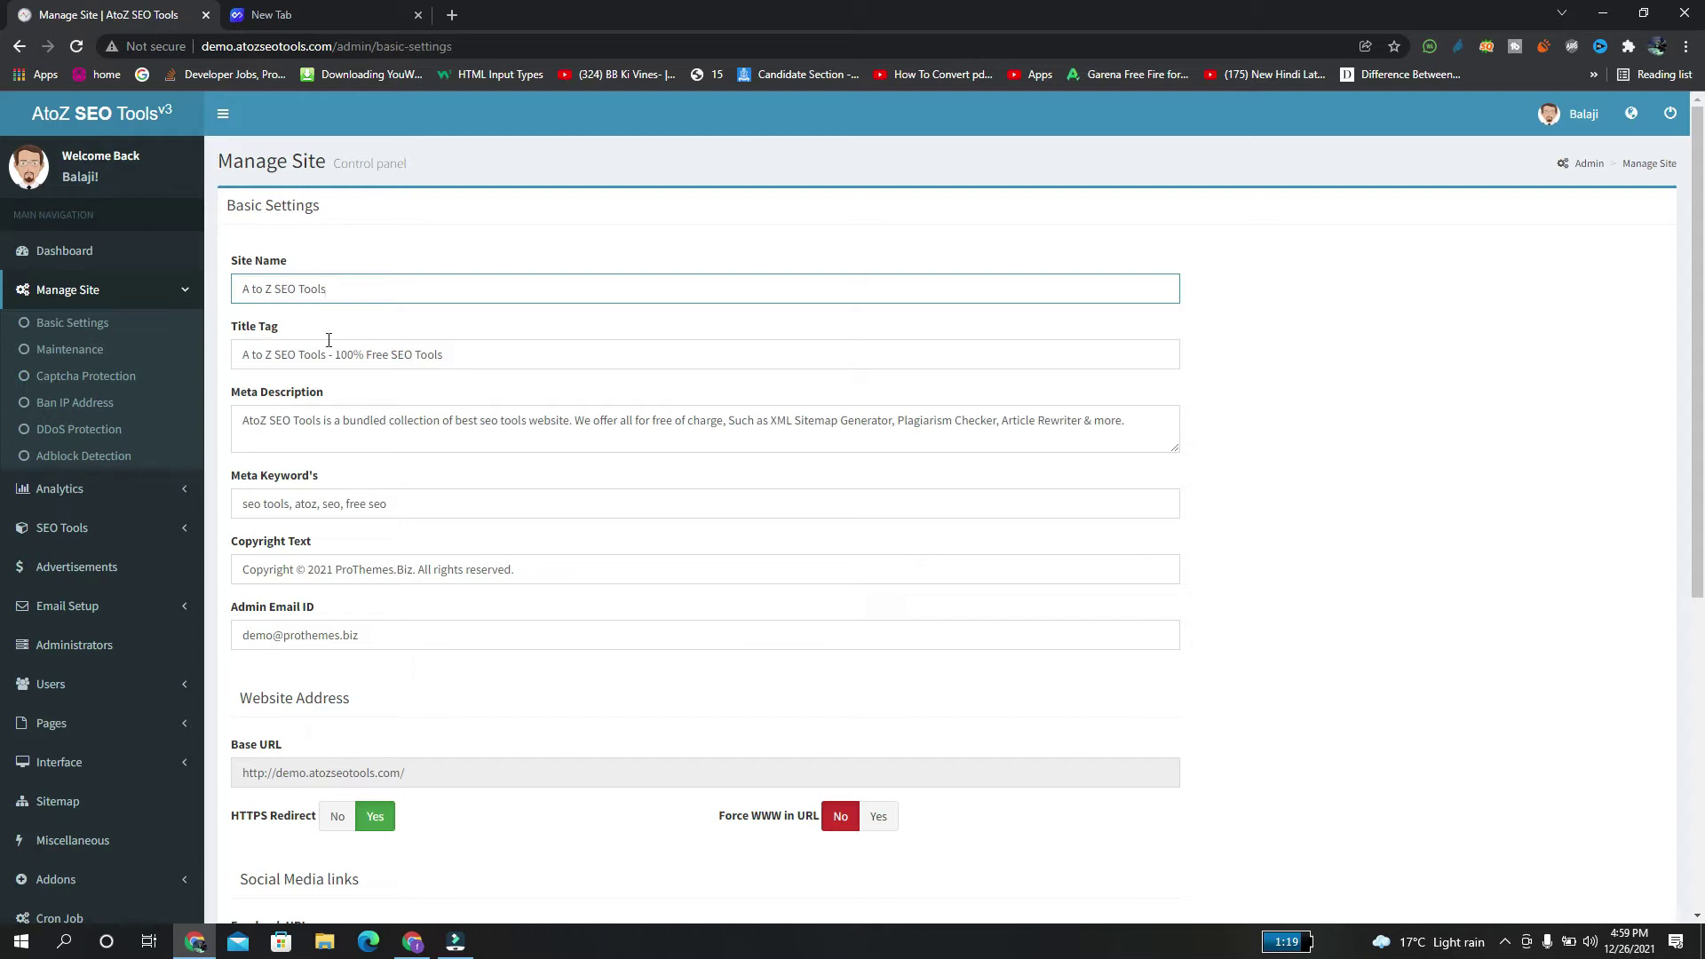
{"action": "left_click", "coordinate": [316, 421]}
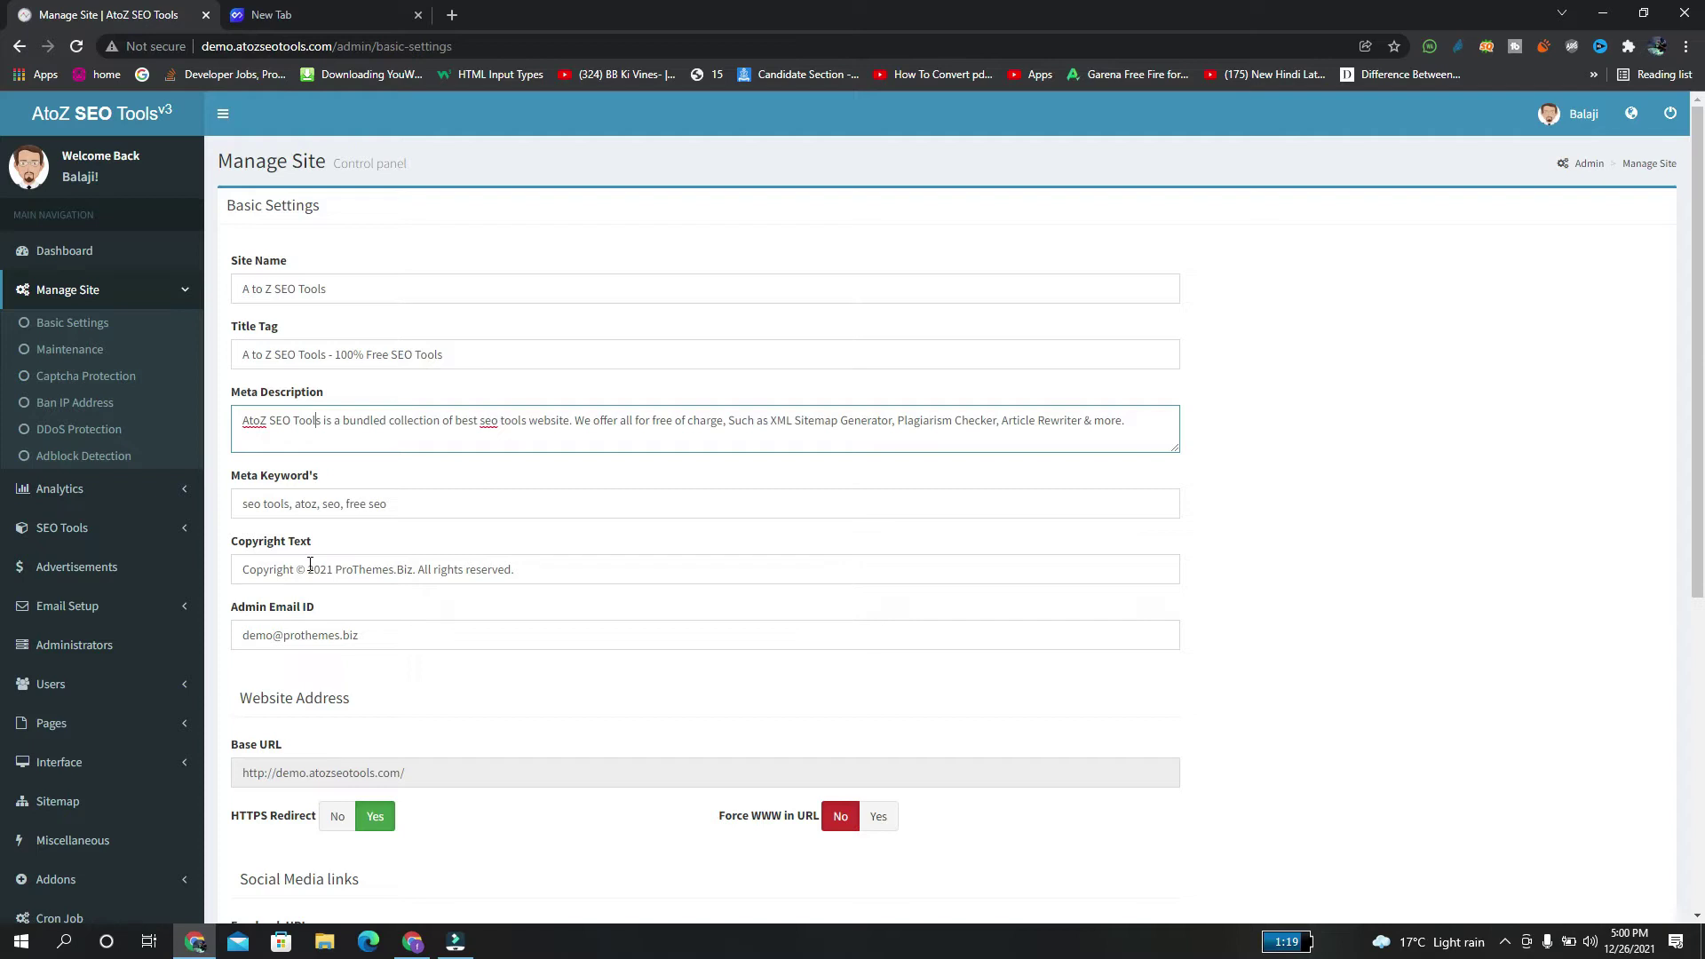
{"action": "left_click", "coordinate": [353, 570]}
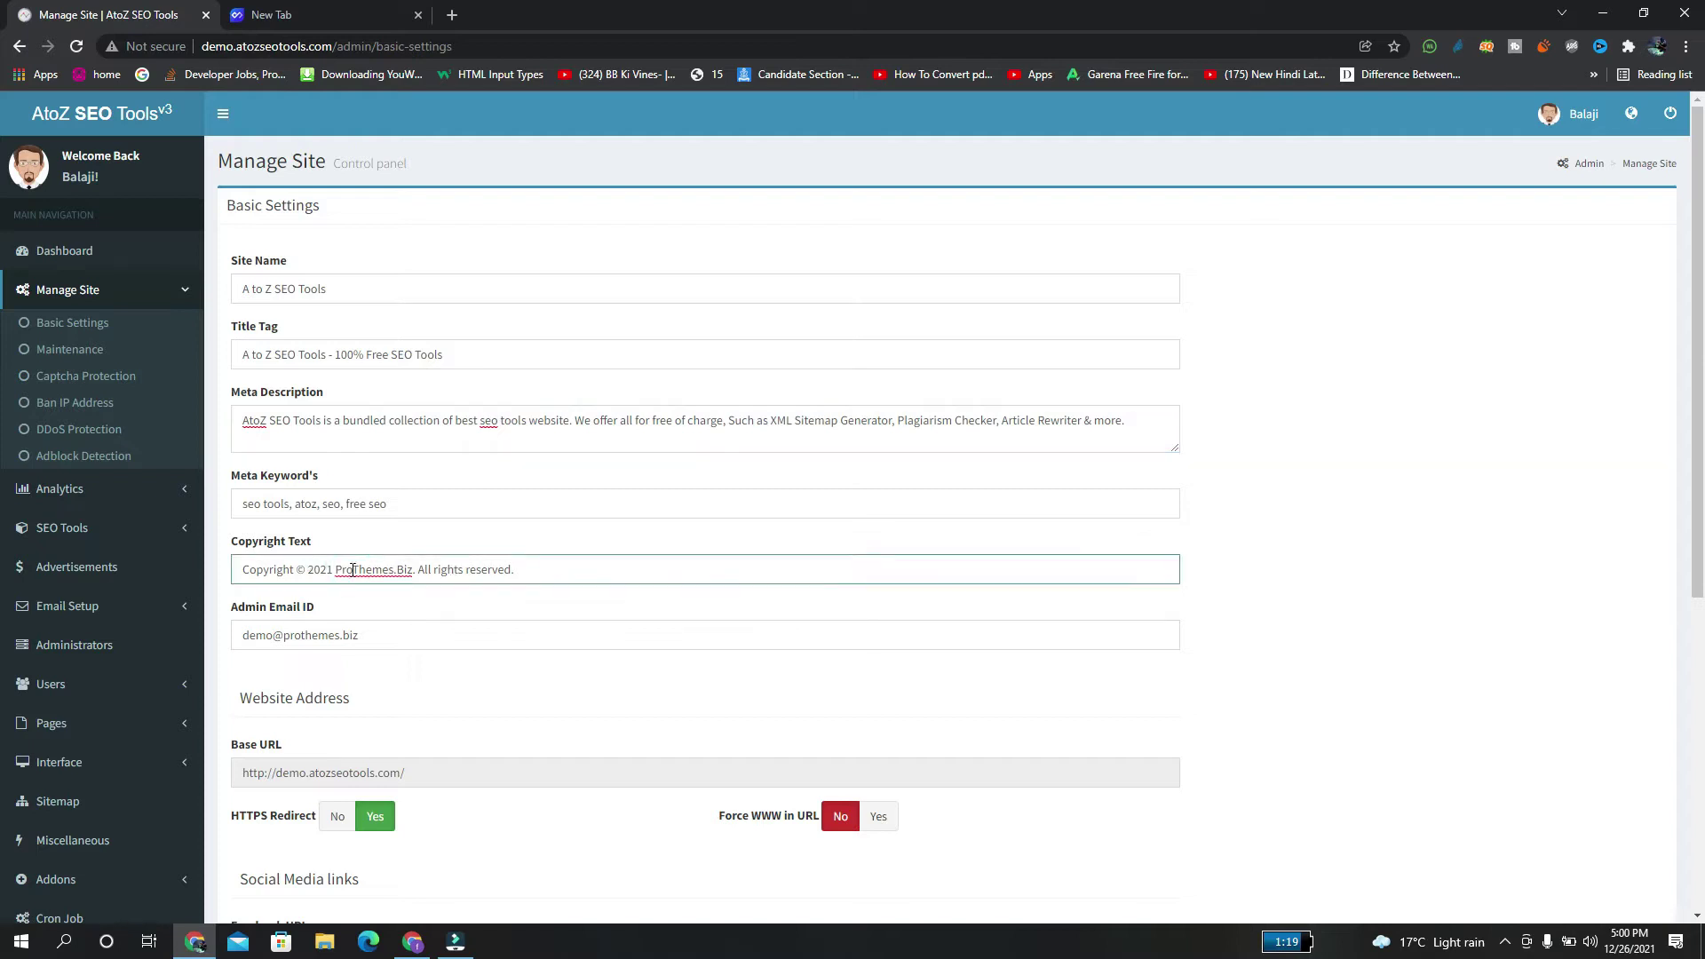
{"action": "double_click", "coordinate": [353, 570]}
{"action": "left_click", "coordinate": [392, 635]}
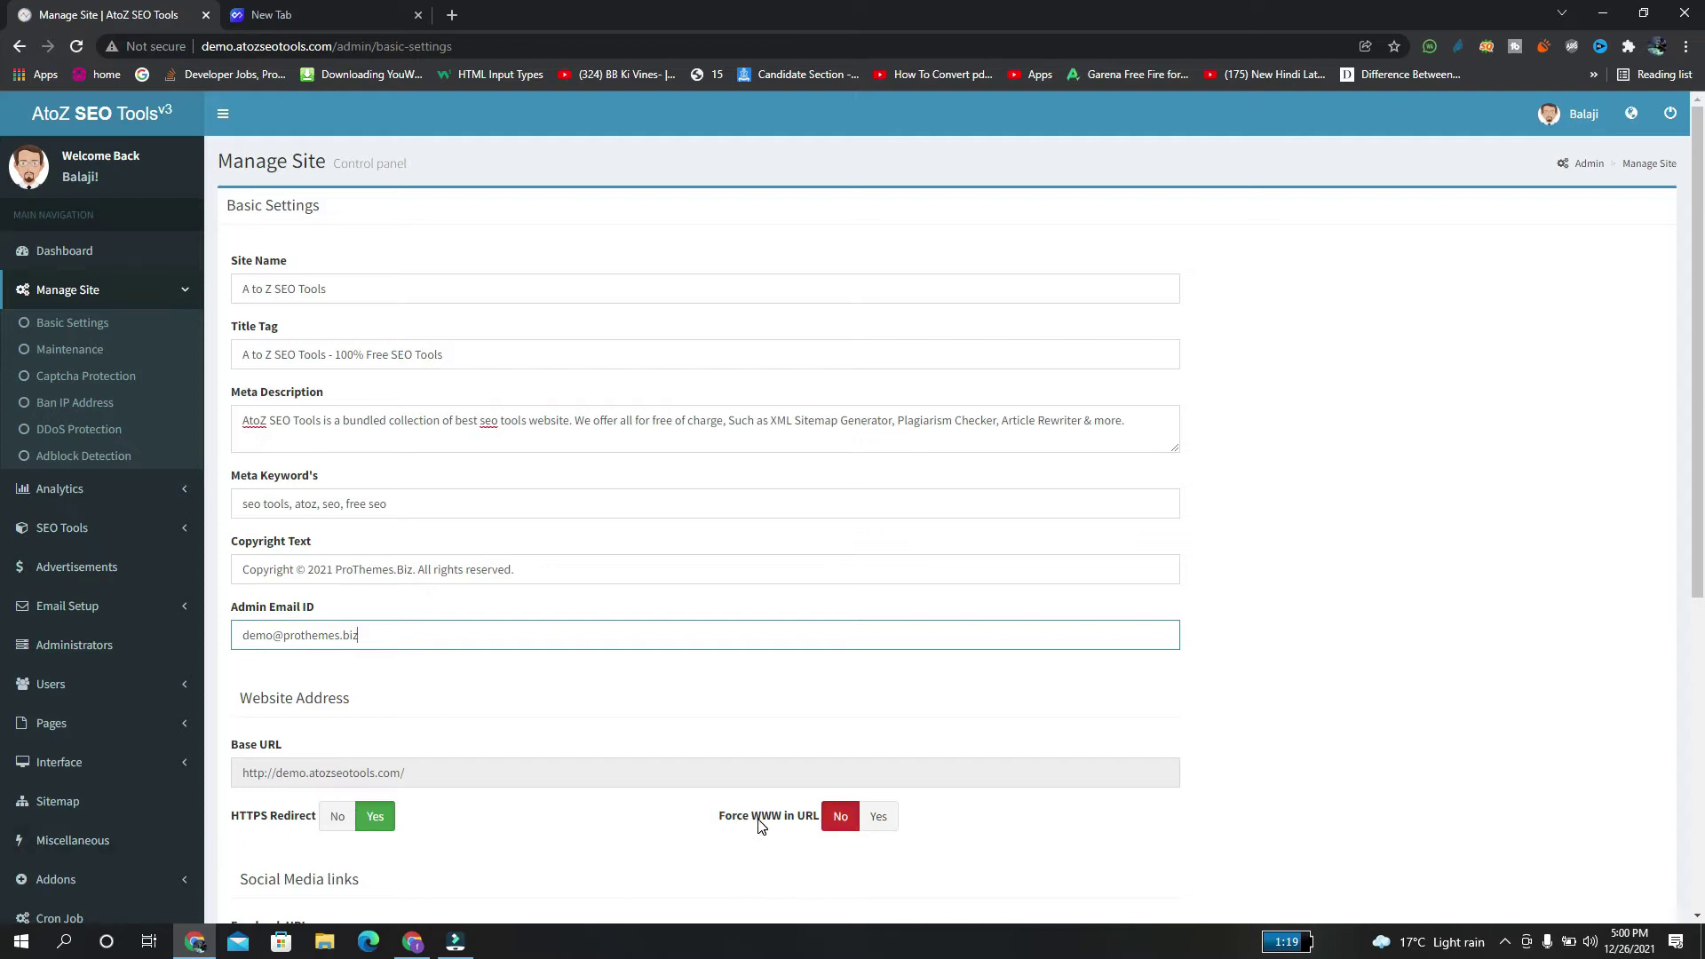
{"action": "left_click", "coordinate": [877, 816]}
Step: Inspect the Facebook, Twitter, Gplus and Linkedin URL fields and the optional Google Analytics field in Basic Settings
{"action": "scroll", "coordinate": [4, 533], "scroll_direction": "down", "scroll_amount": 5}
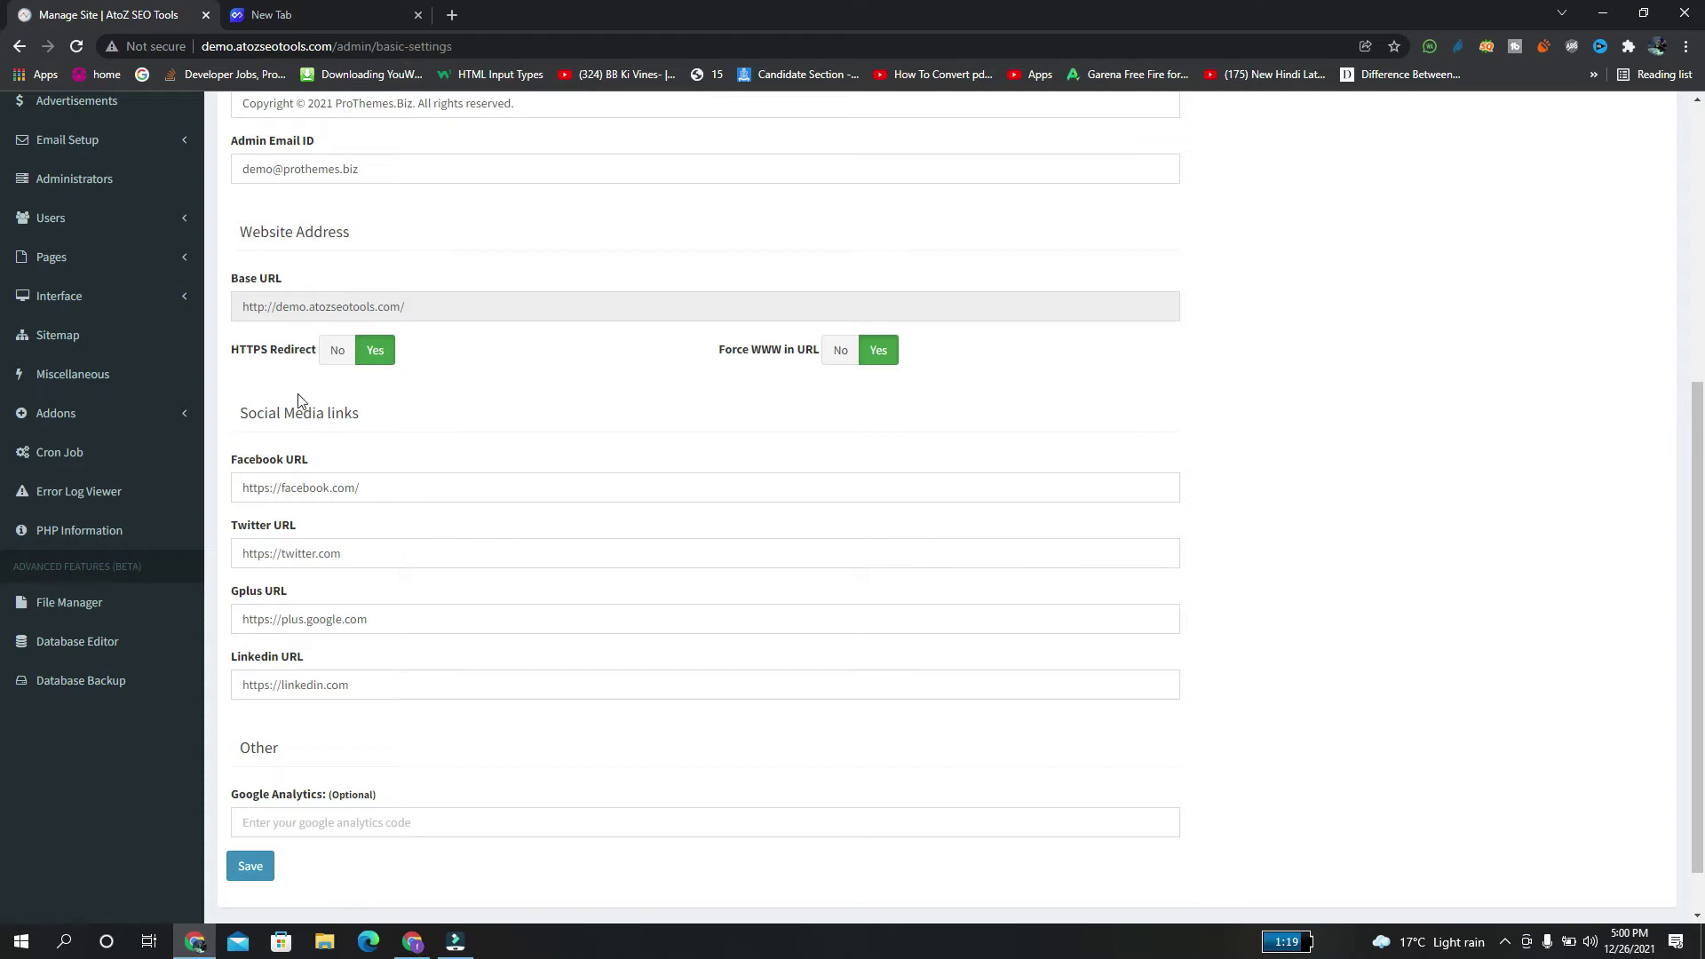
{"action": "left_click", "coordinate": [401, 477]}
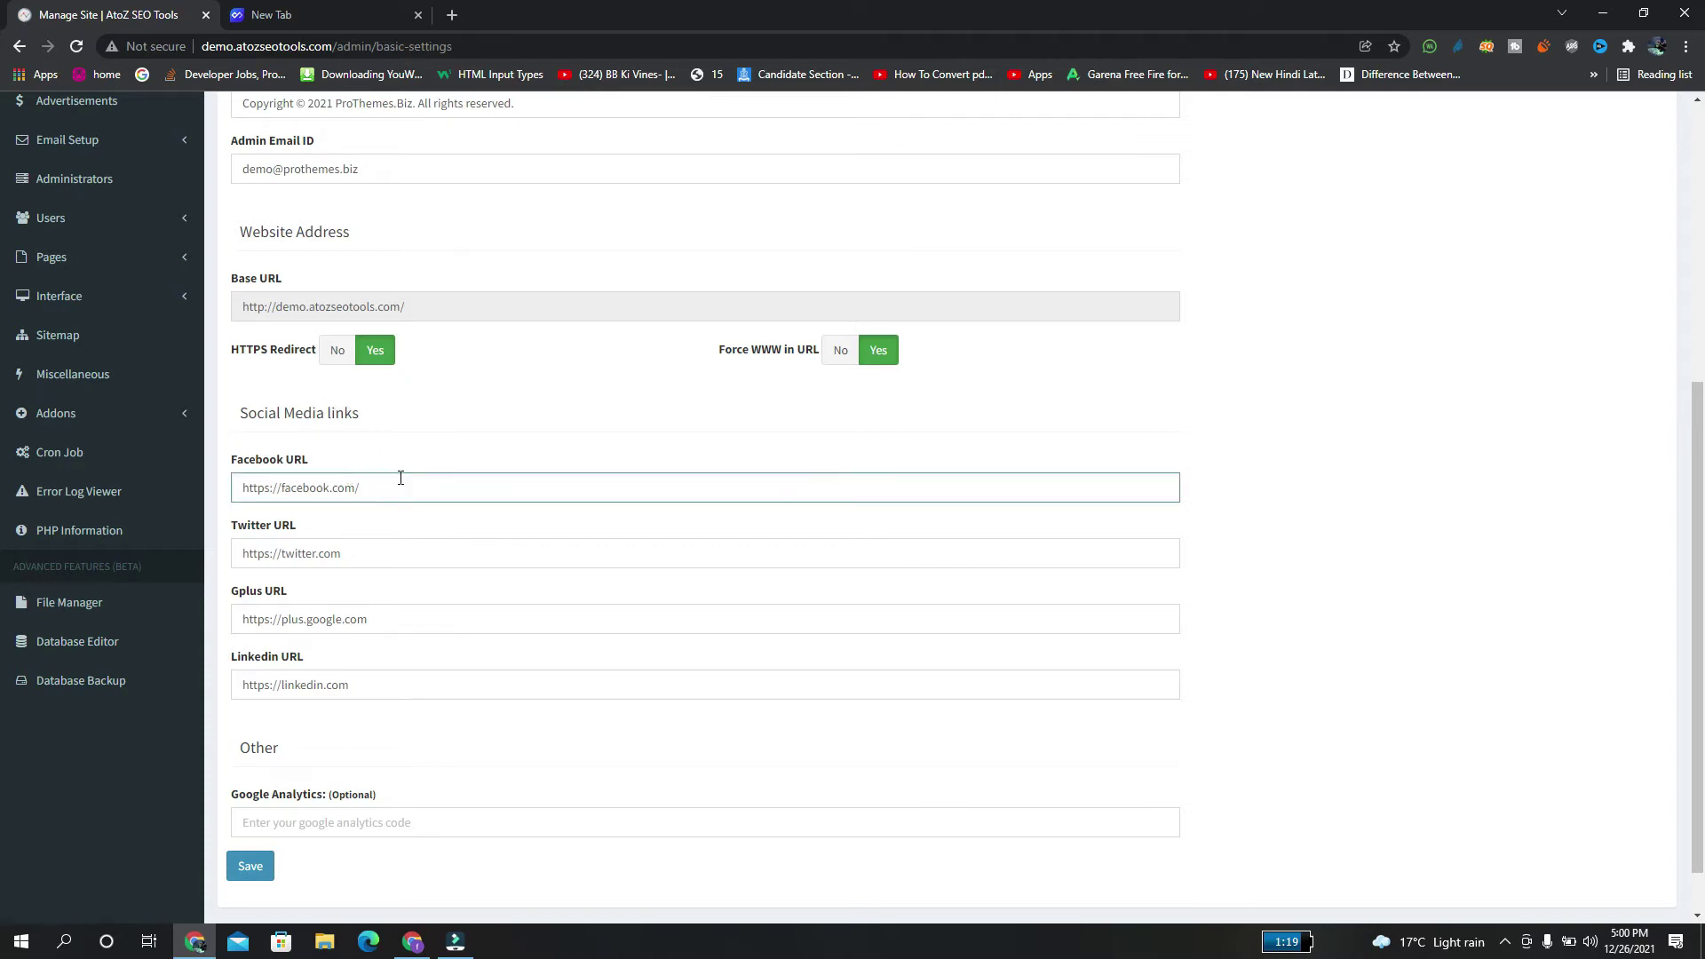
{"action": "left_click", "coordinate": [409, 548]}
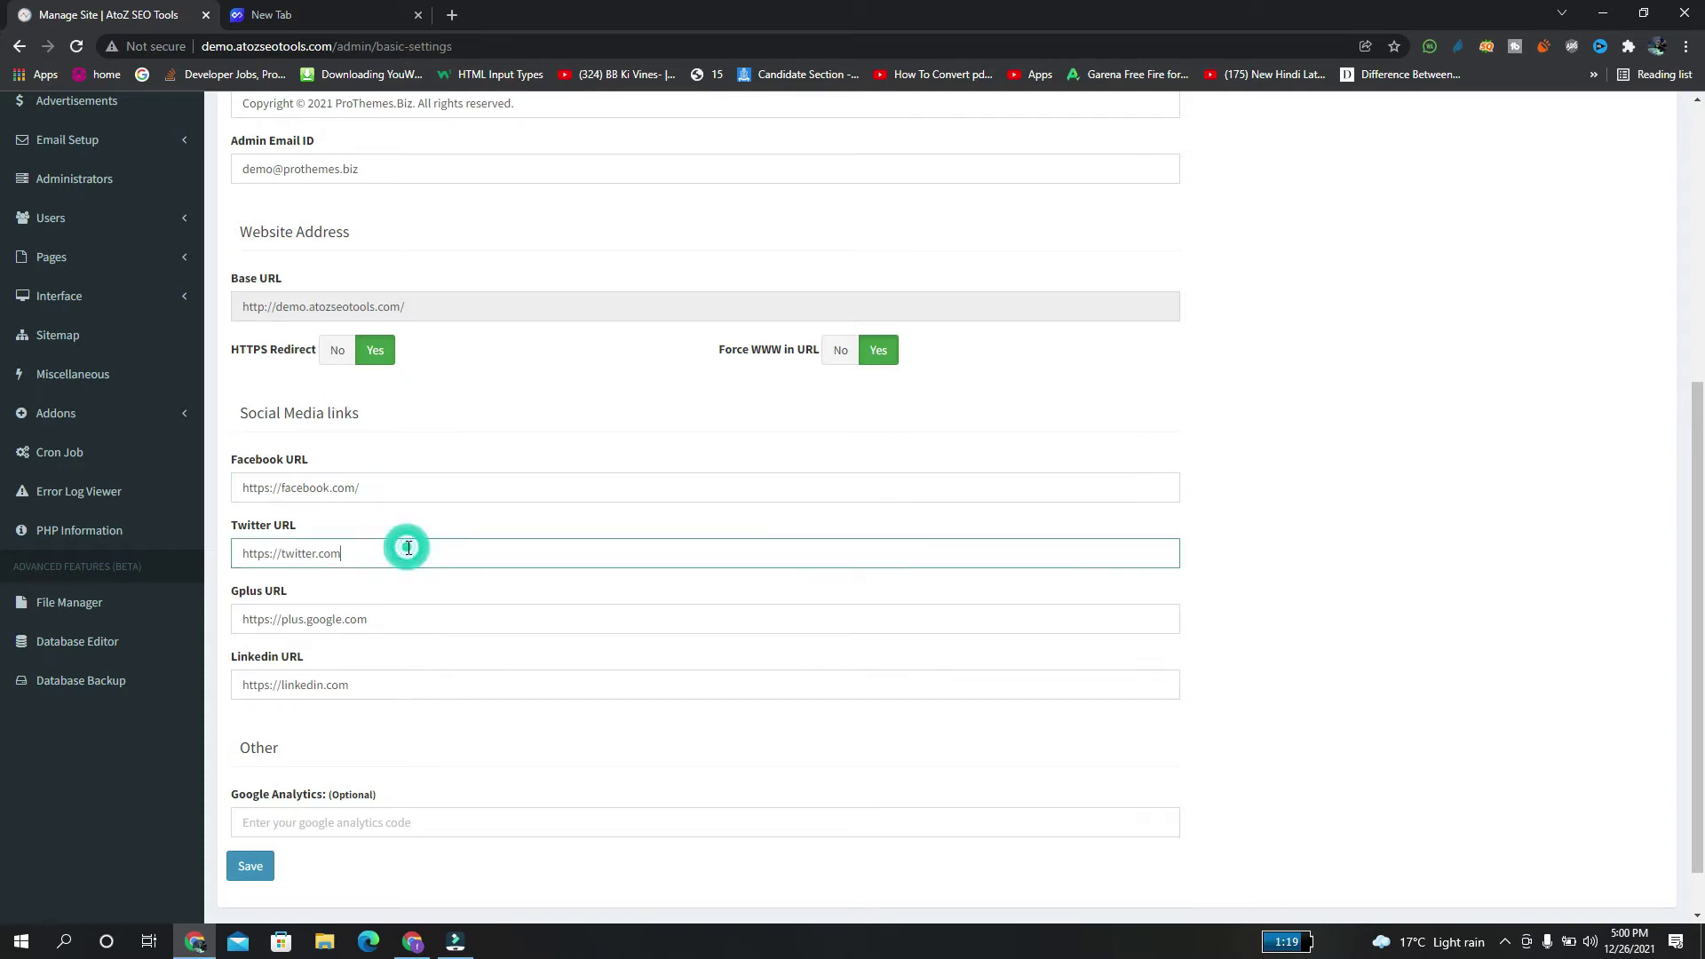
{"action": "left_click", "coordinate": [372, 619]}
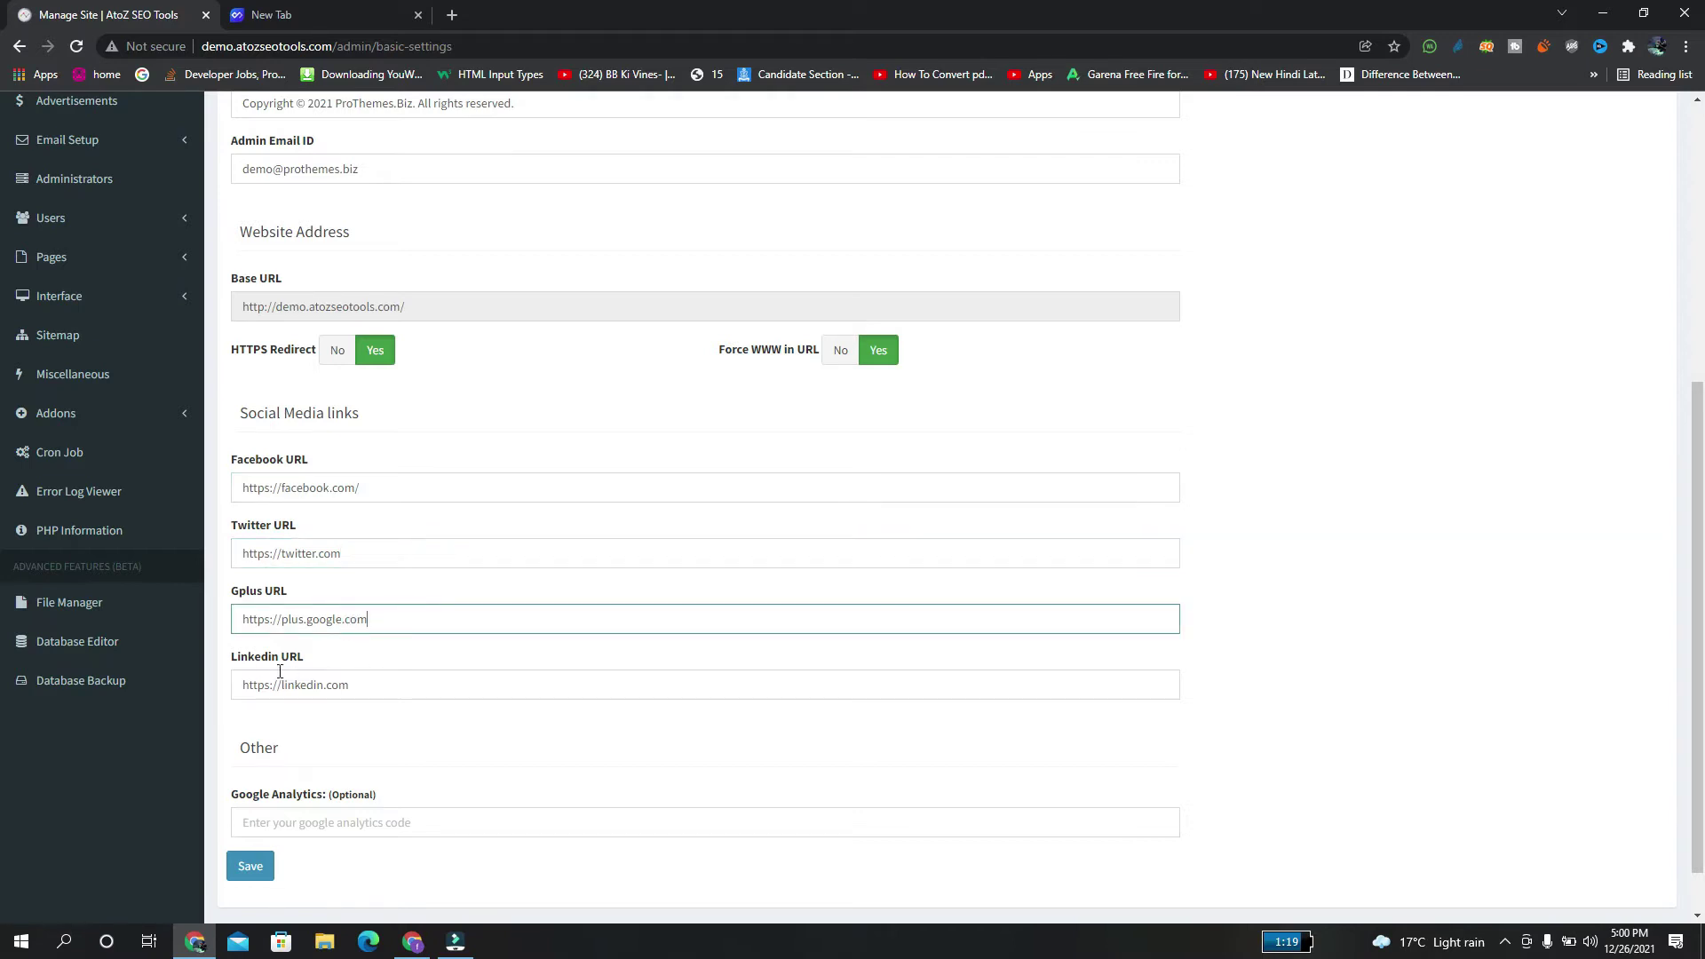
{"action": "left_click", "coordinate": [372, 680]}
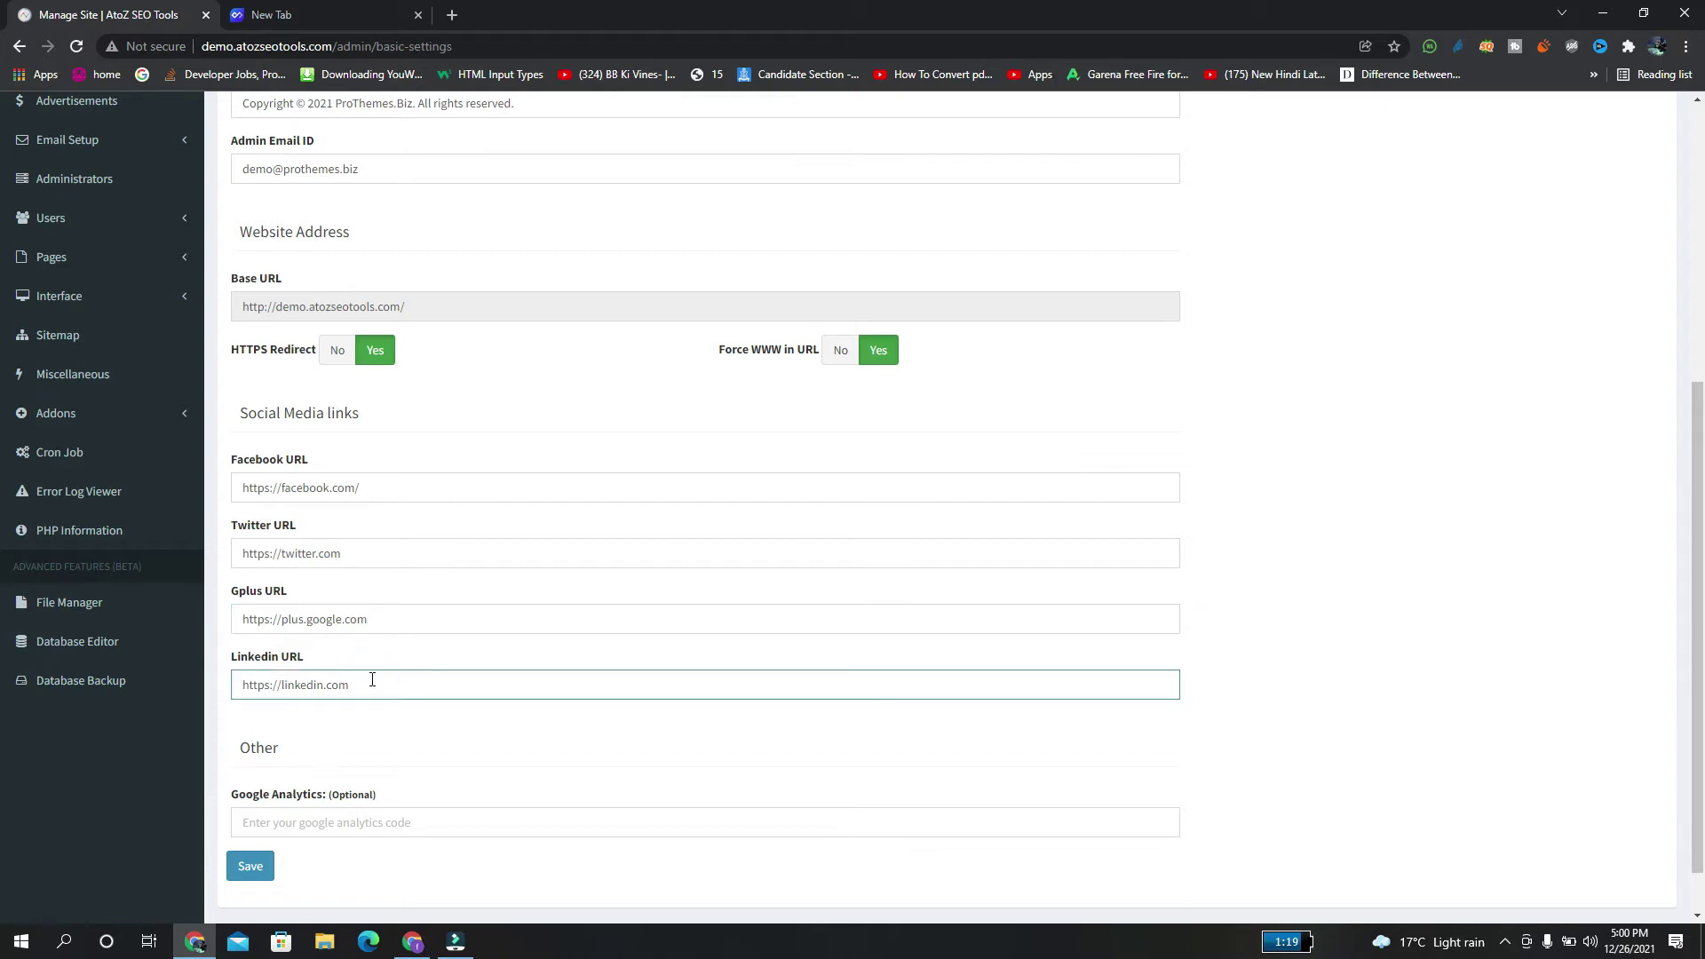
{"action": "left_click", "coordinate": [332, 822]}
{"action": "left_click", "coordinate": [347, 826]}
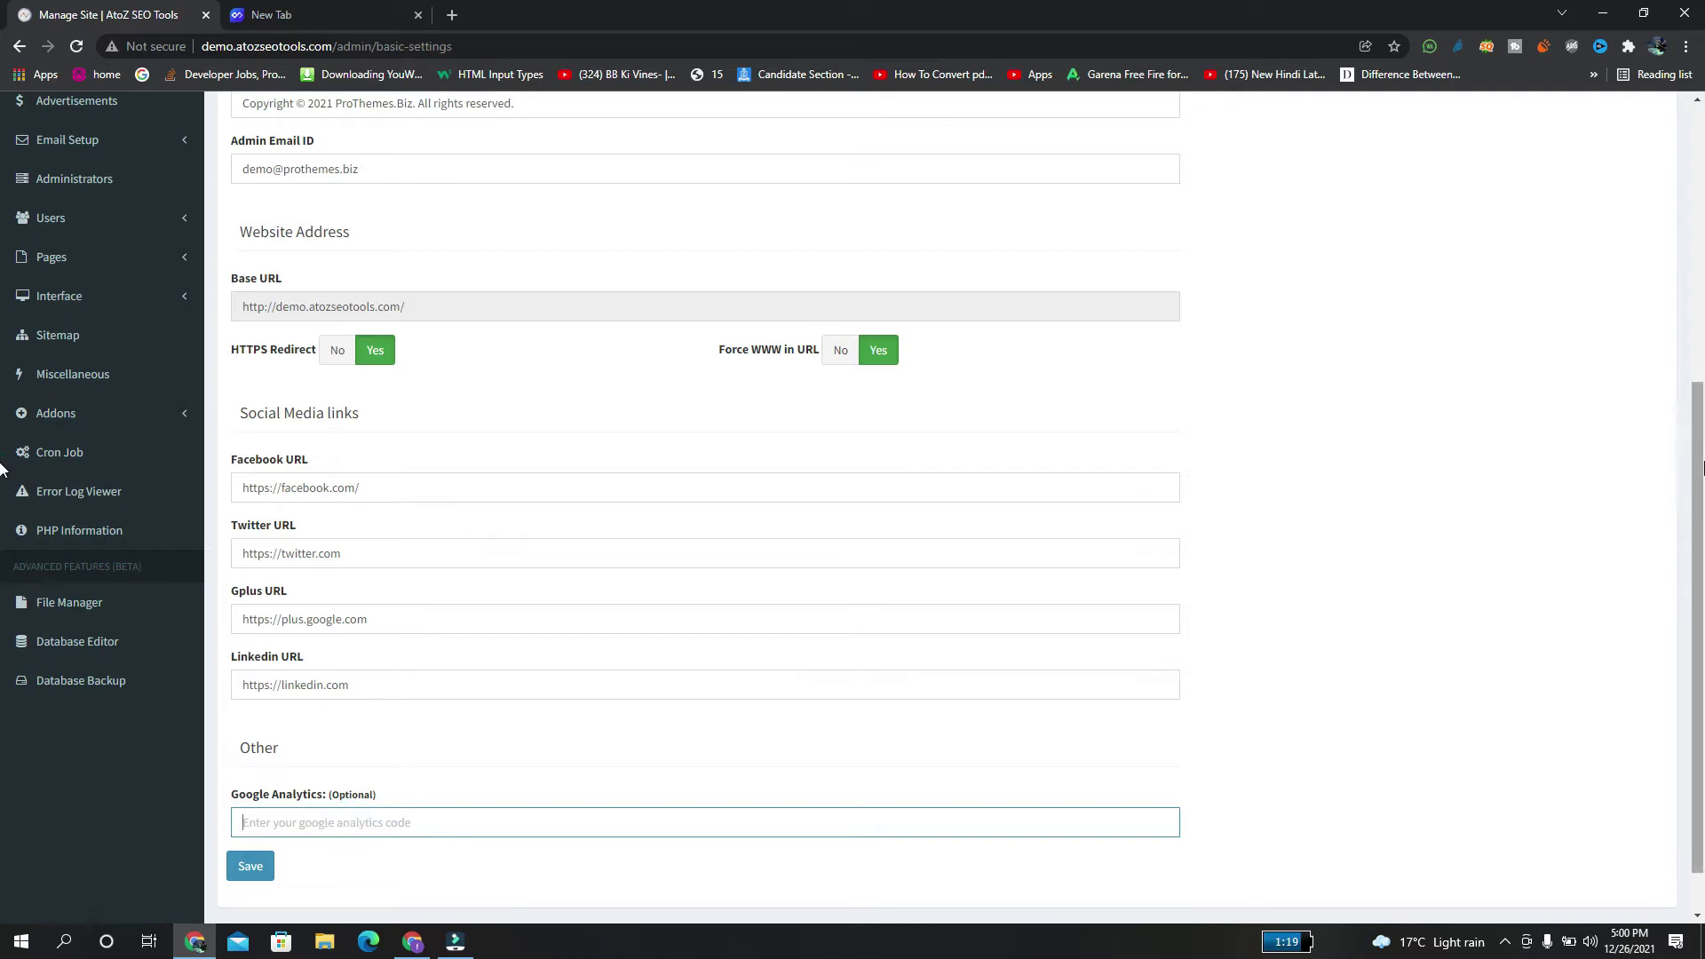
{"action": "left_click_drag", "start_coordinate": [1697, 498], "coordinate": [1687, 222]}
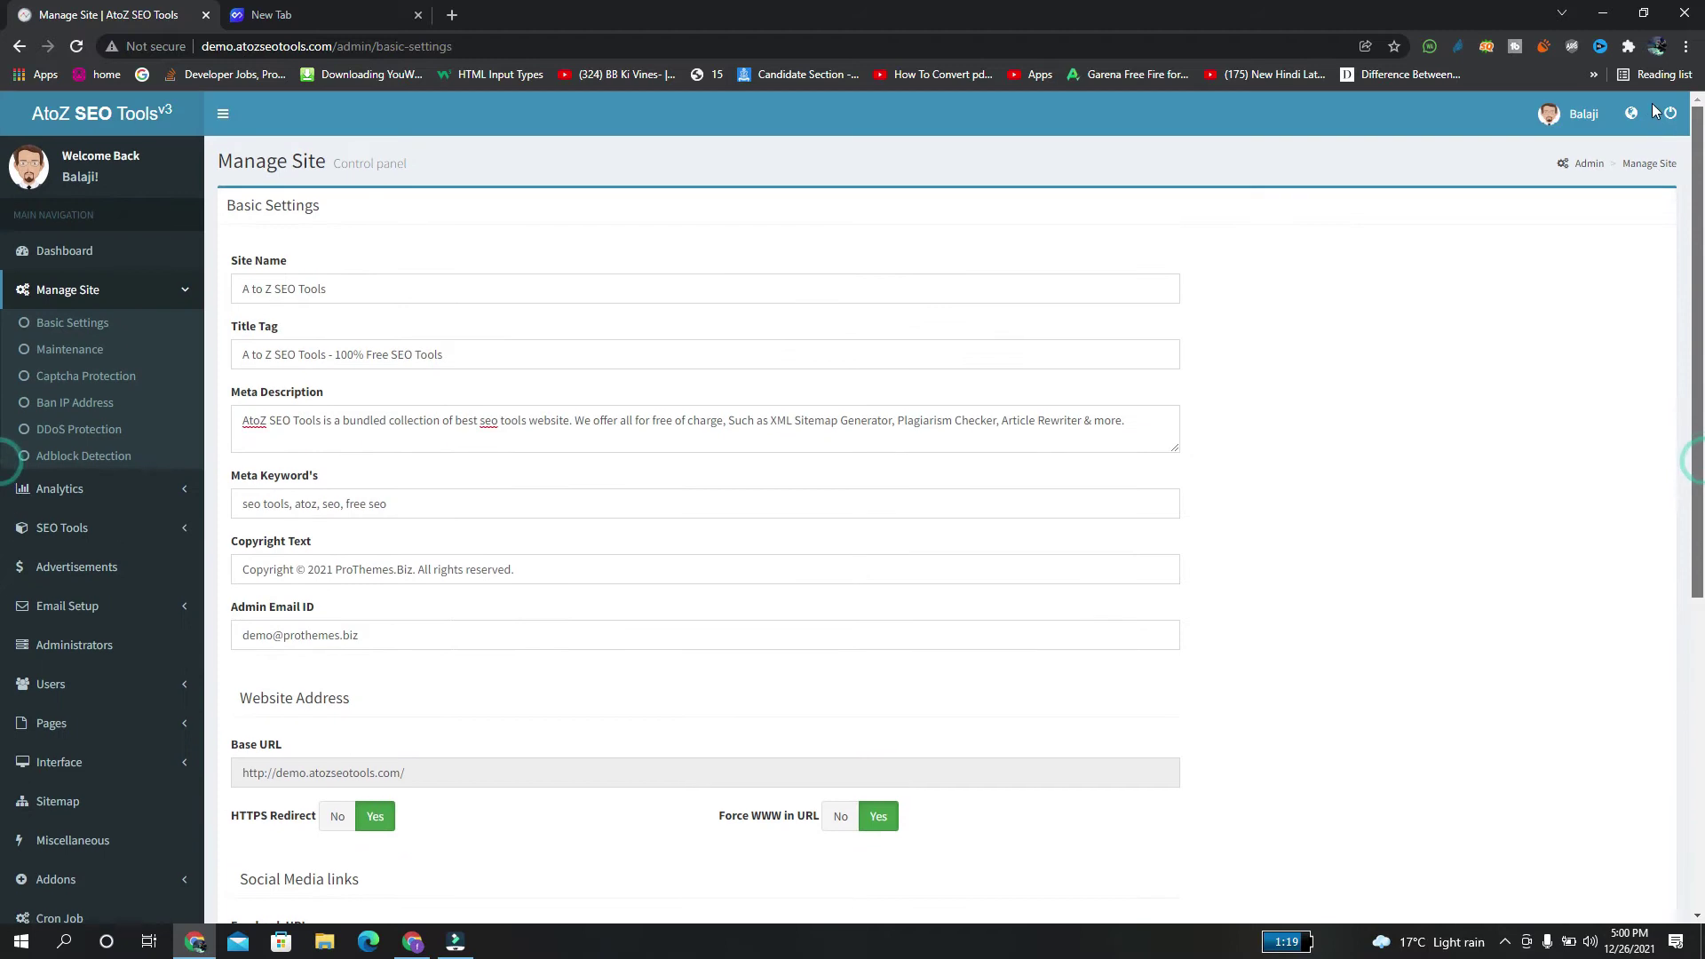
Step: Review the Maintenance, Captcha Protection and Adblock Detection settings pages of the site
{"action": "left_click", "coordinate": [69, 350]}
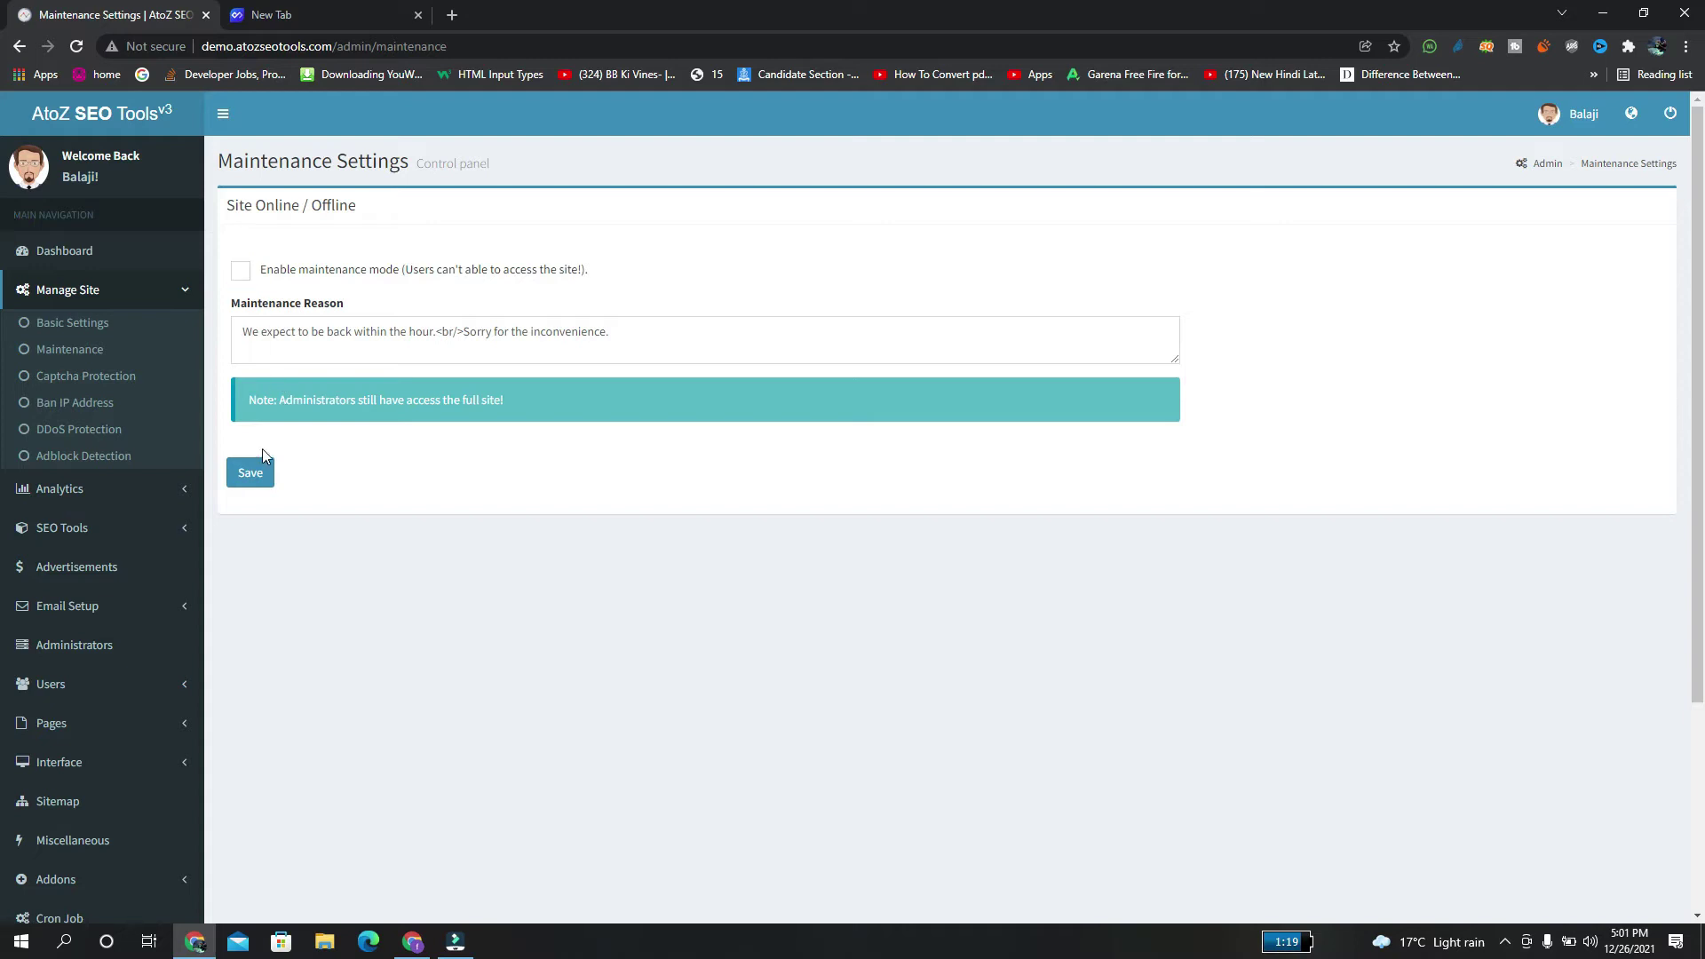
{"action": "left_click", "coordinate": [103, 380]}
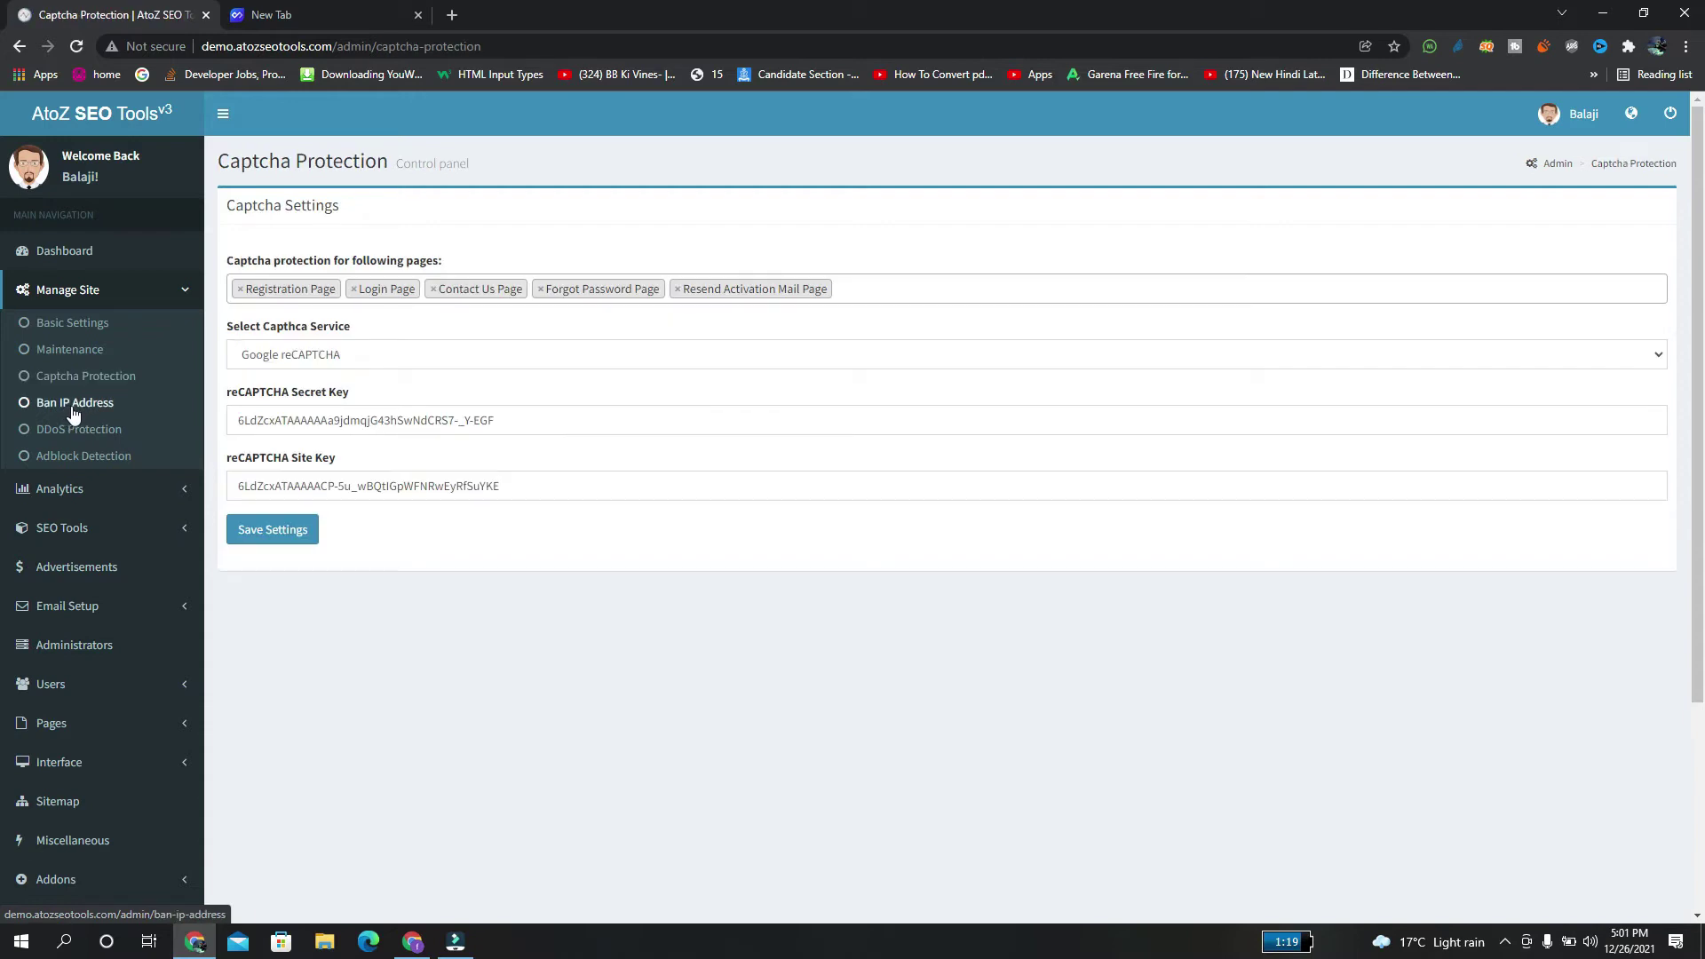
{"action": "left_click", "coordinate": [75, 460]}
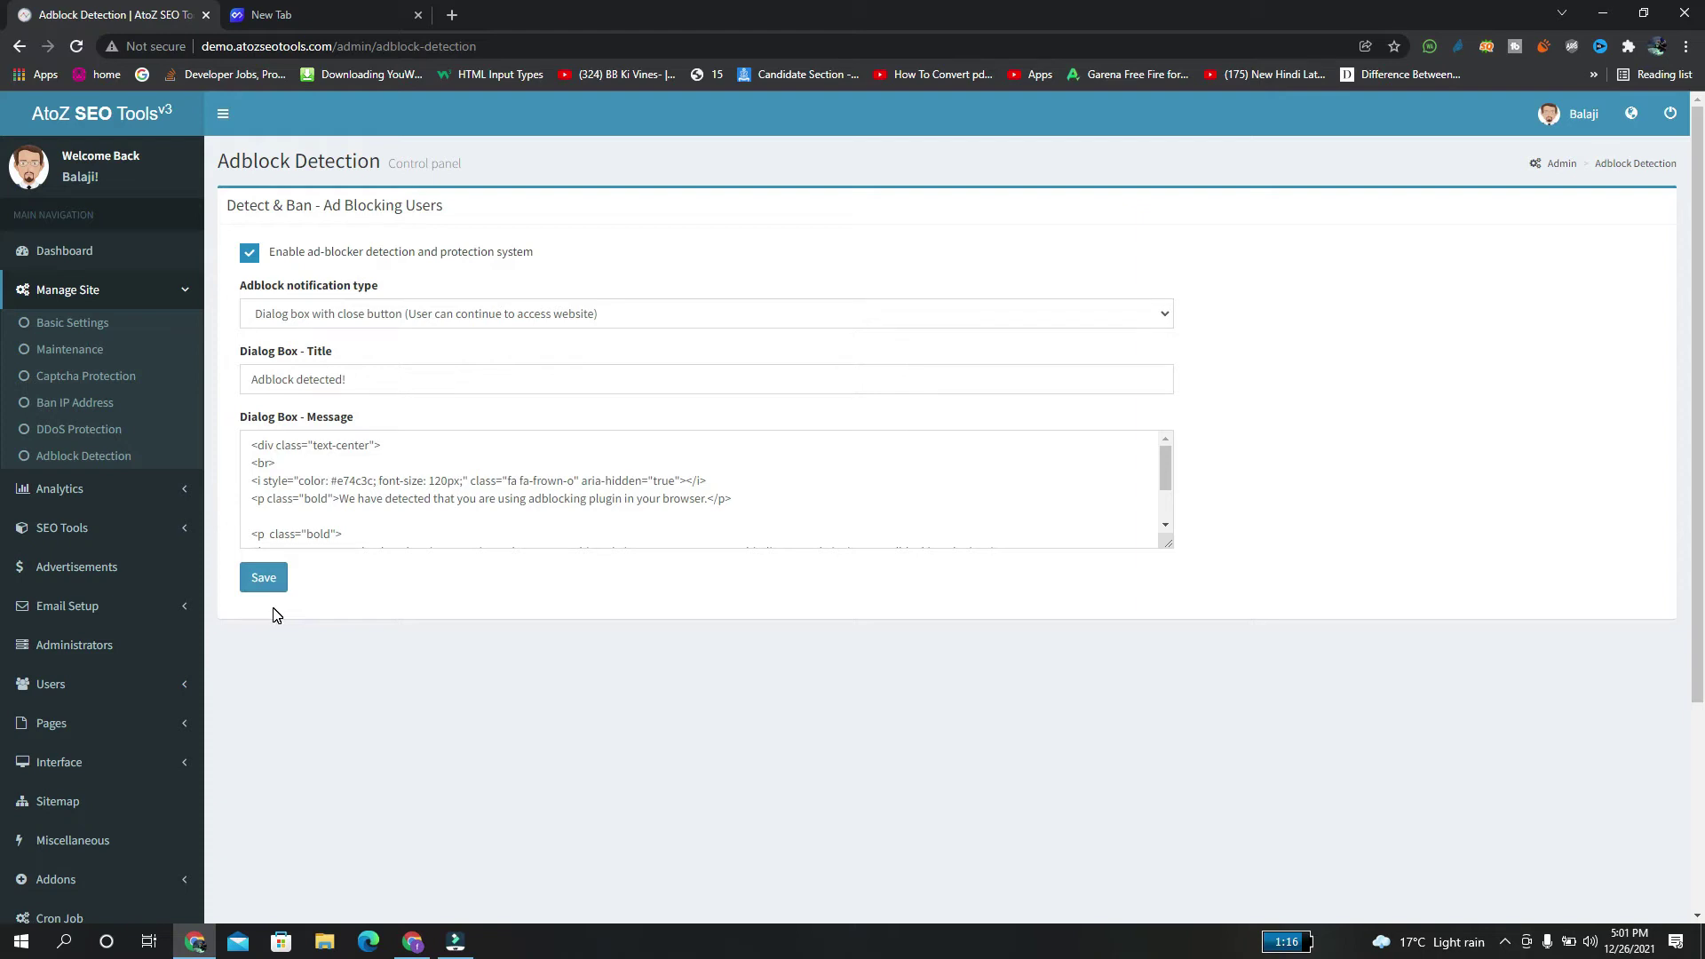
Step: Open the Analytics overview and examine hourly traffic, pages, countries, browsers, operating systems and referrers
{"action": "left_click", "coordinate": [110, 494]}
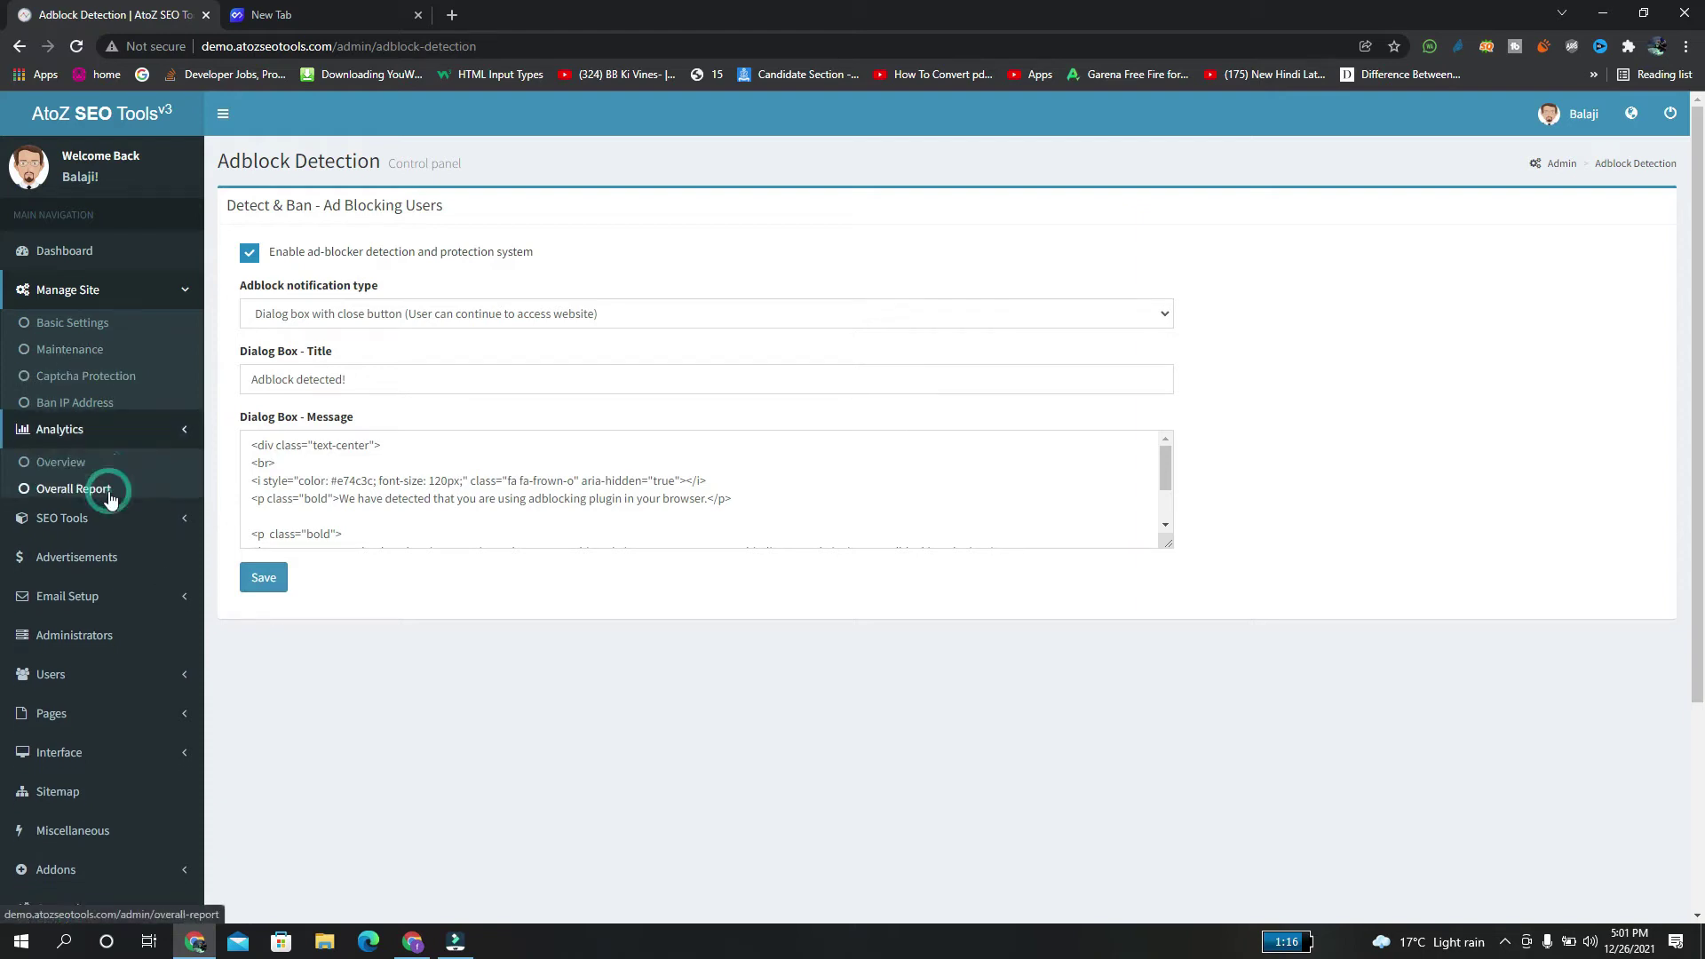
{"action": "left_click", "coordinate": [86, 363]}
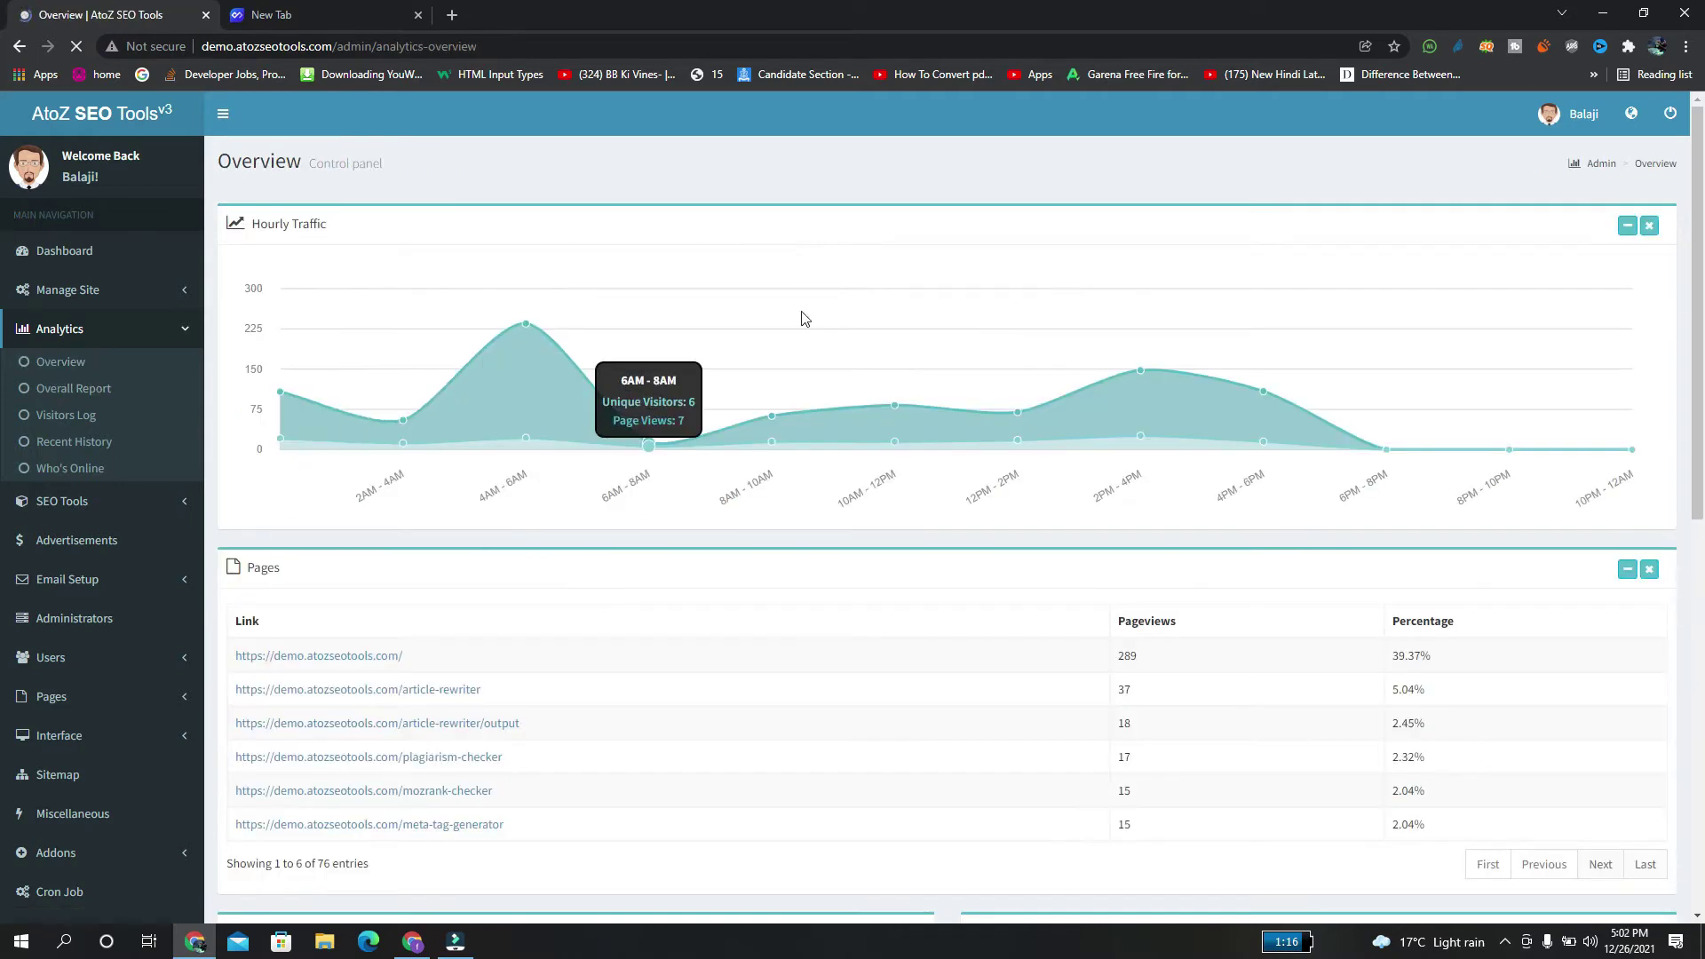
{"action": "mouse_move", "coordinate": [511, 330]}
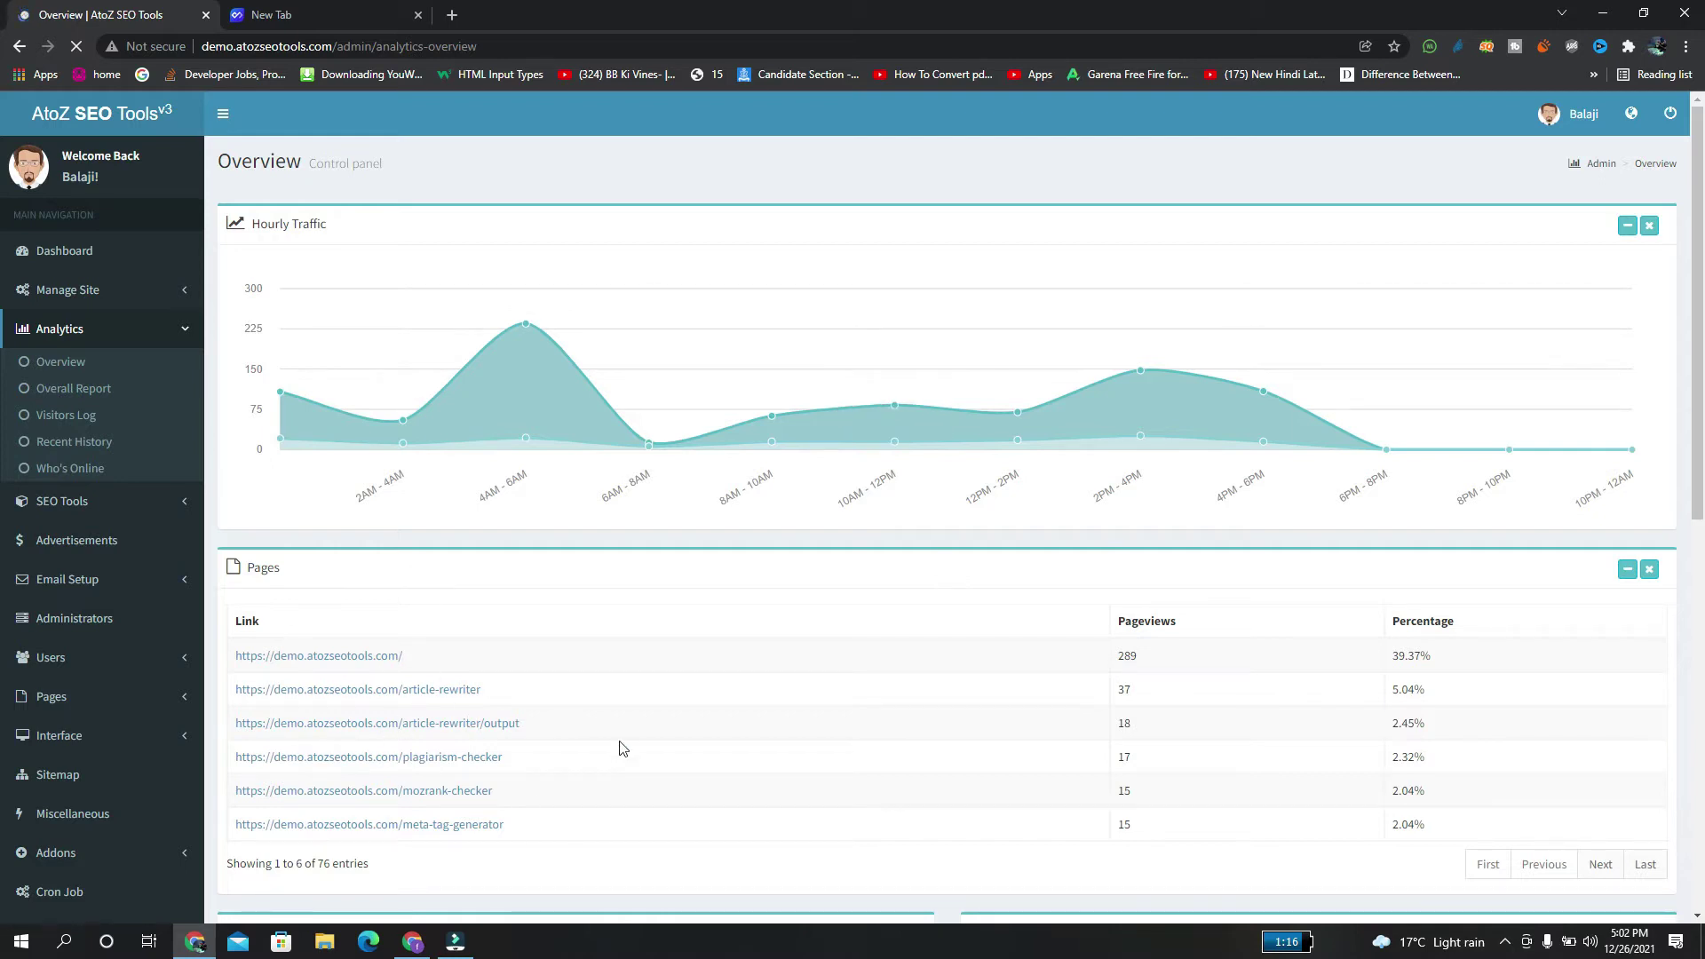
{"action": "left_click_drag", "start_coordinate": [1697, 293], "coordinate": [1701, 619]}
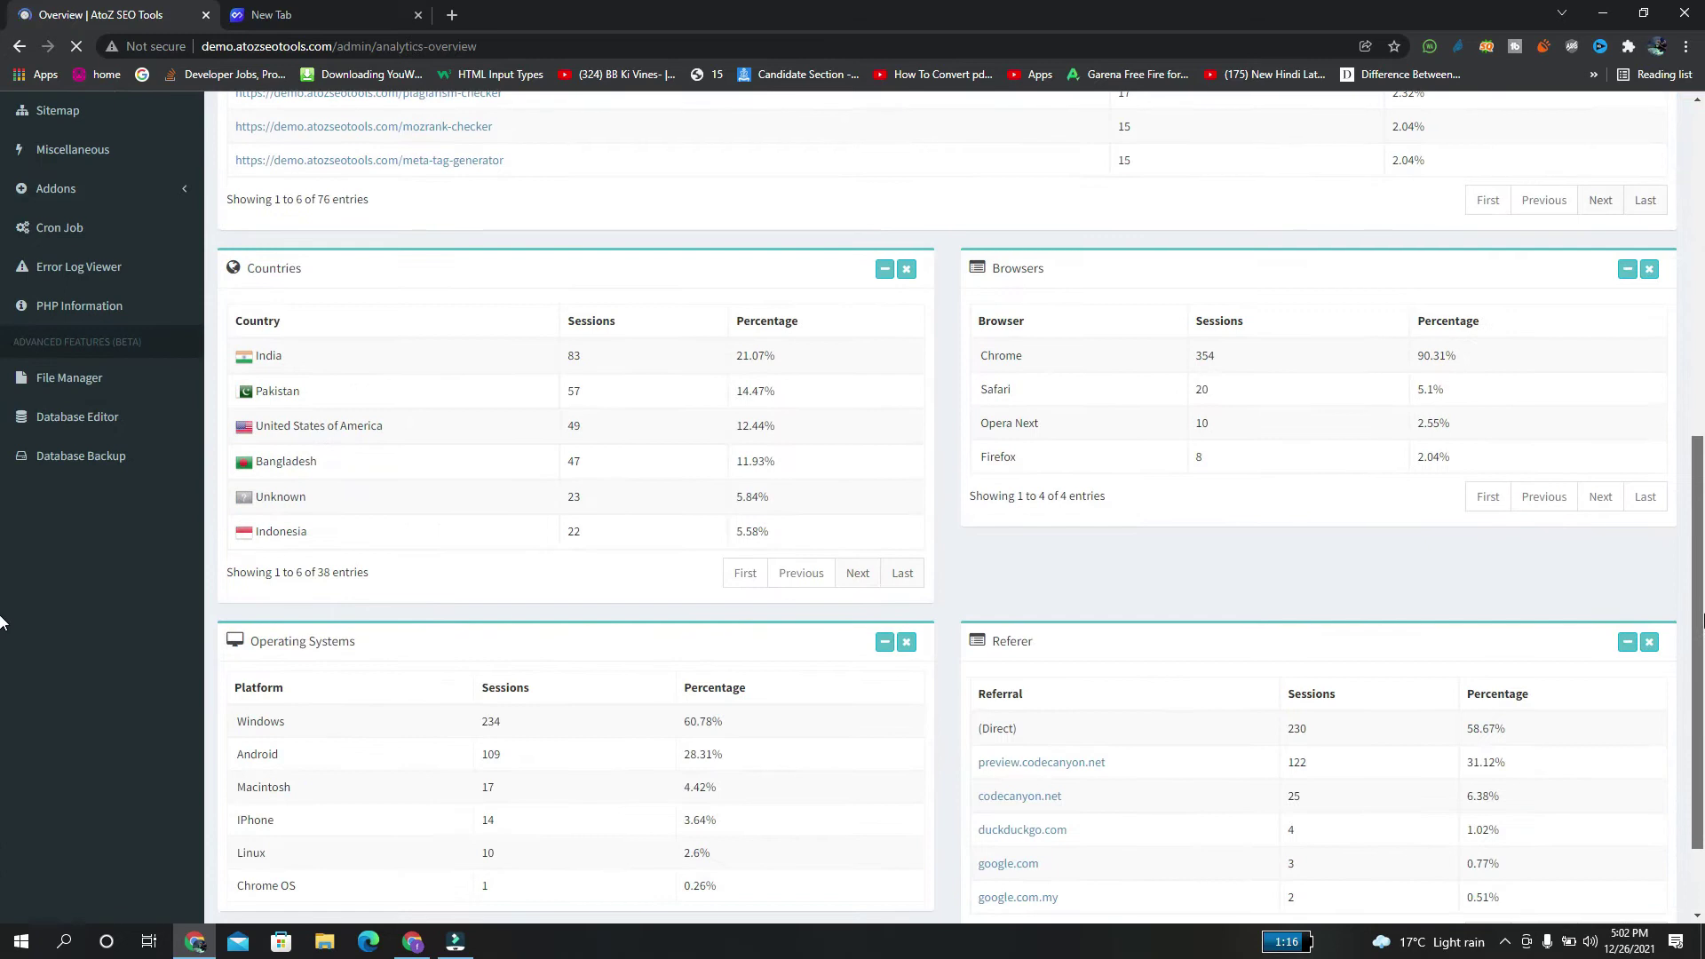
{"action": "scroll", "coordinate": [357, 396], "scroll_direction": "down", "scroll_amount": 1}
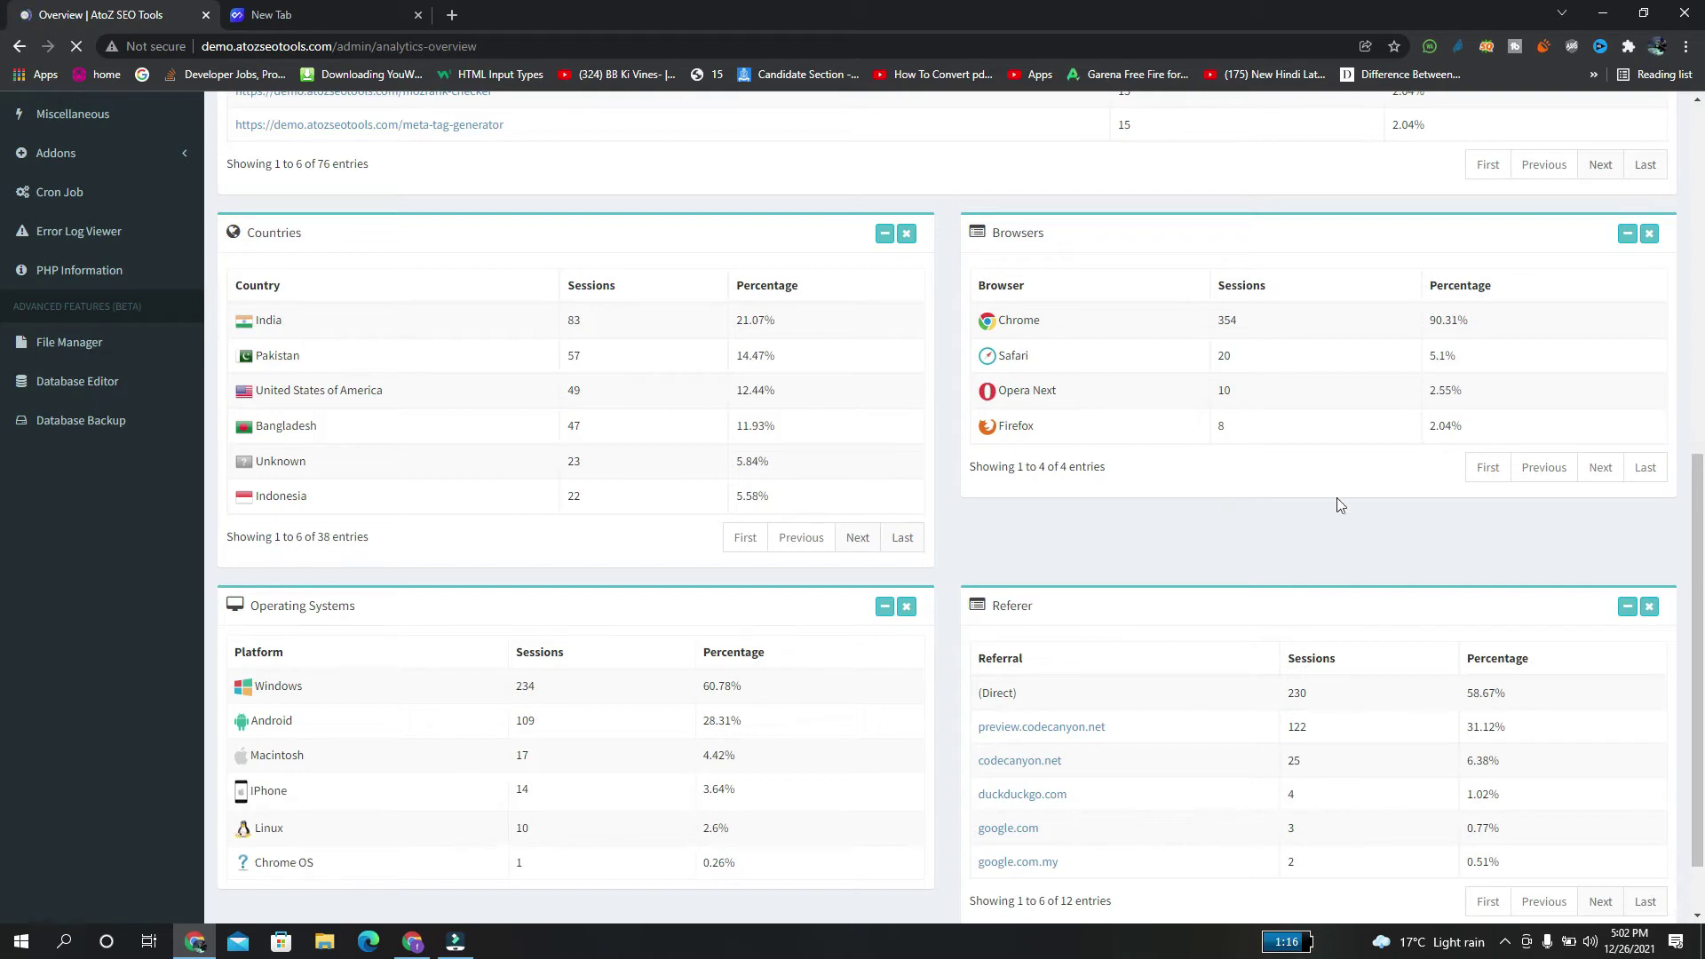
{"action": "scroll", "coordinate": [0, 584], "scroll_direction": "down", "scroll_amount": 1}
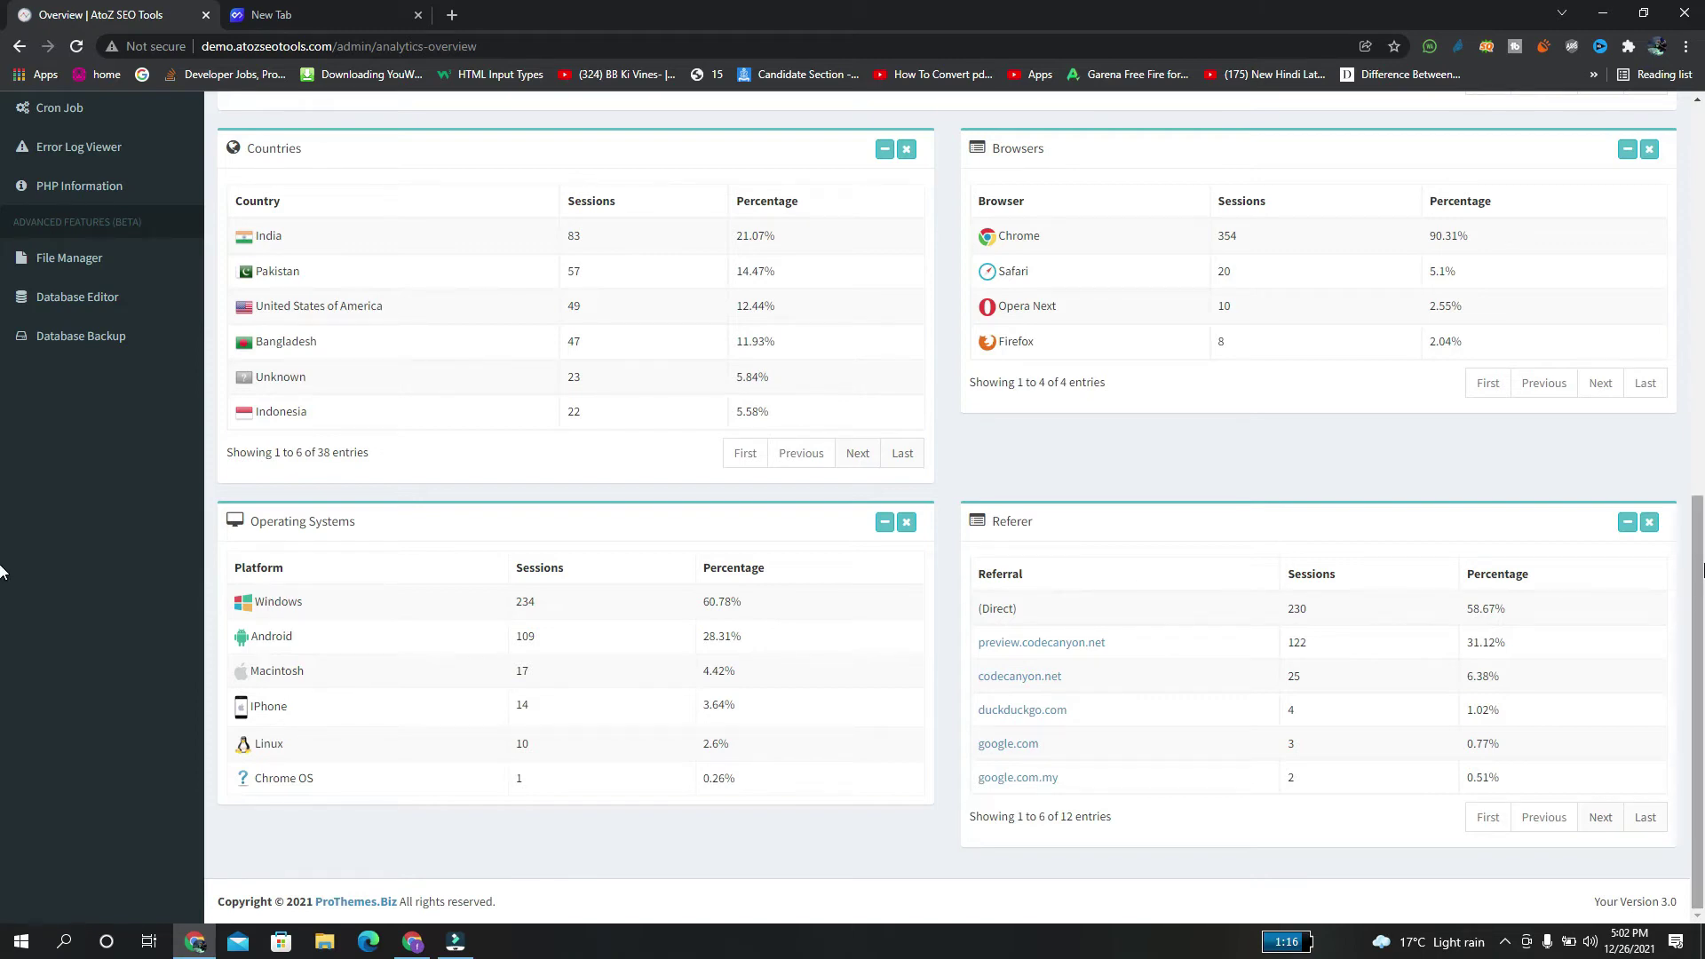
{"action": "scroll", "coordinate": [3, 571], "scroll_direction": "up", "scroll_amount": 9}
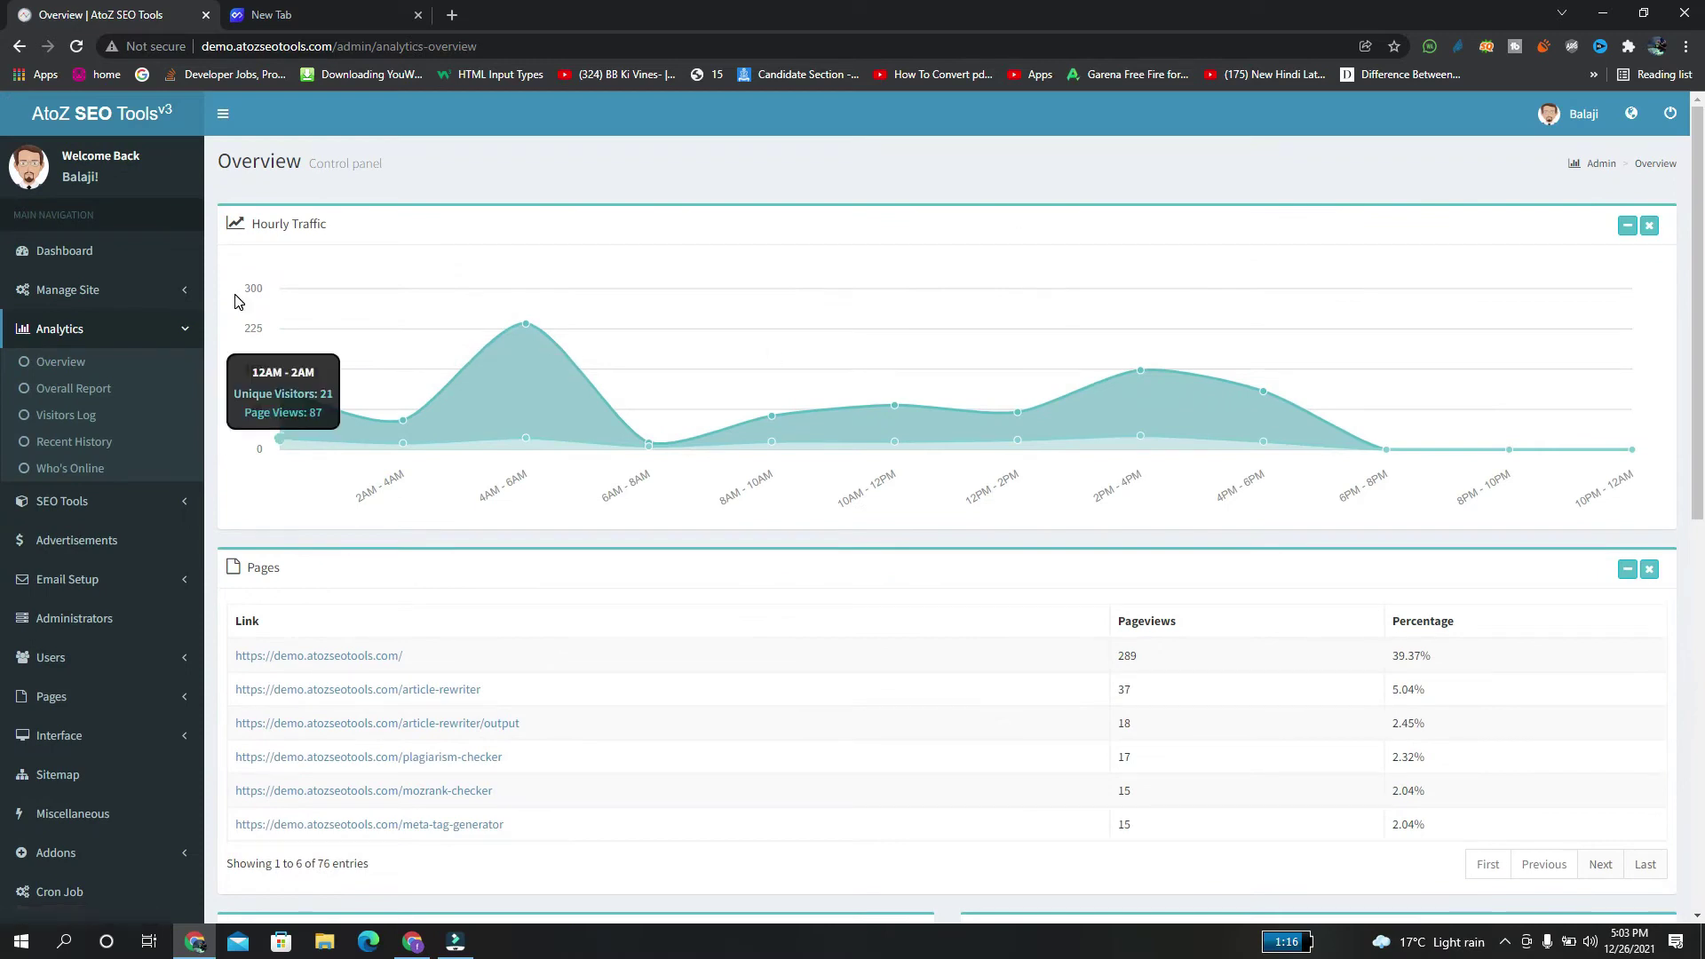
Step: Examine the Overall Report, Visitors Log, Recent History with its user queries, and Who's Online analytics pages
{"action": "left_click", "coordinate": [72, 396]}
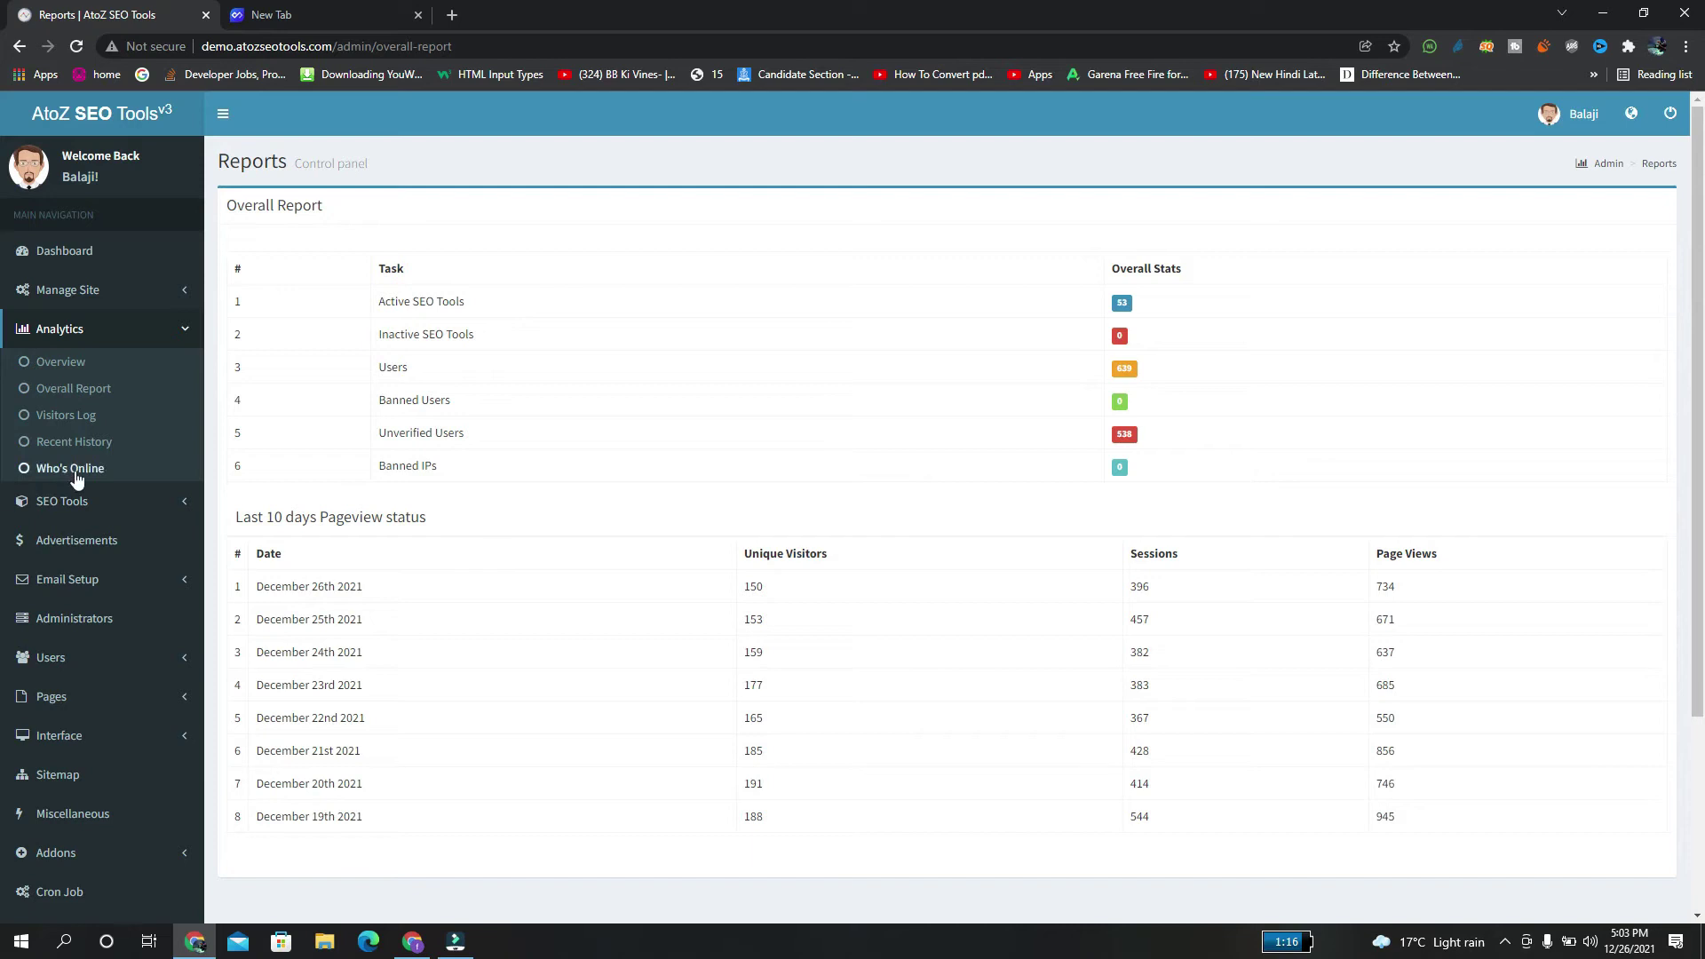
{"action": "left_click", "coordinate": [82, 423]}
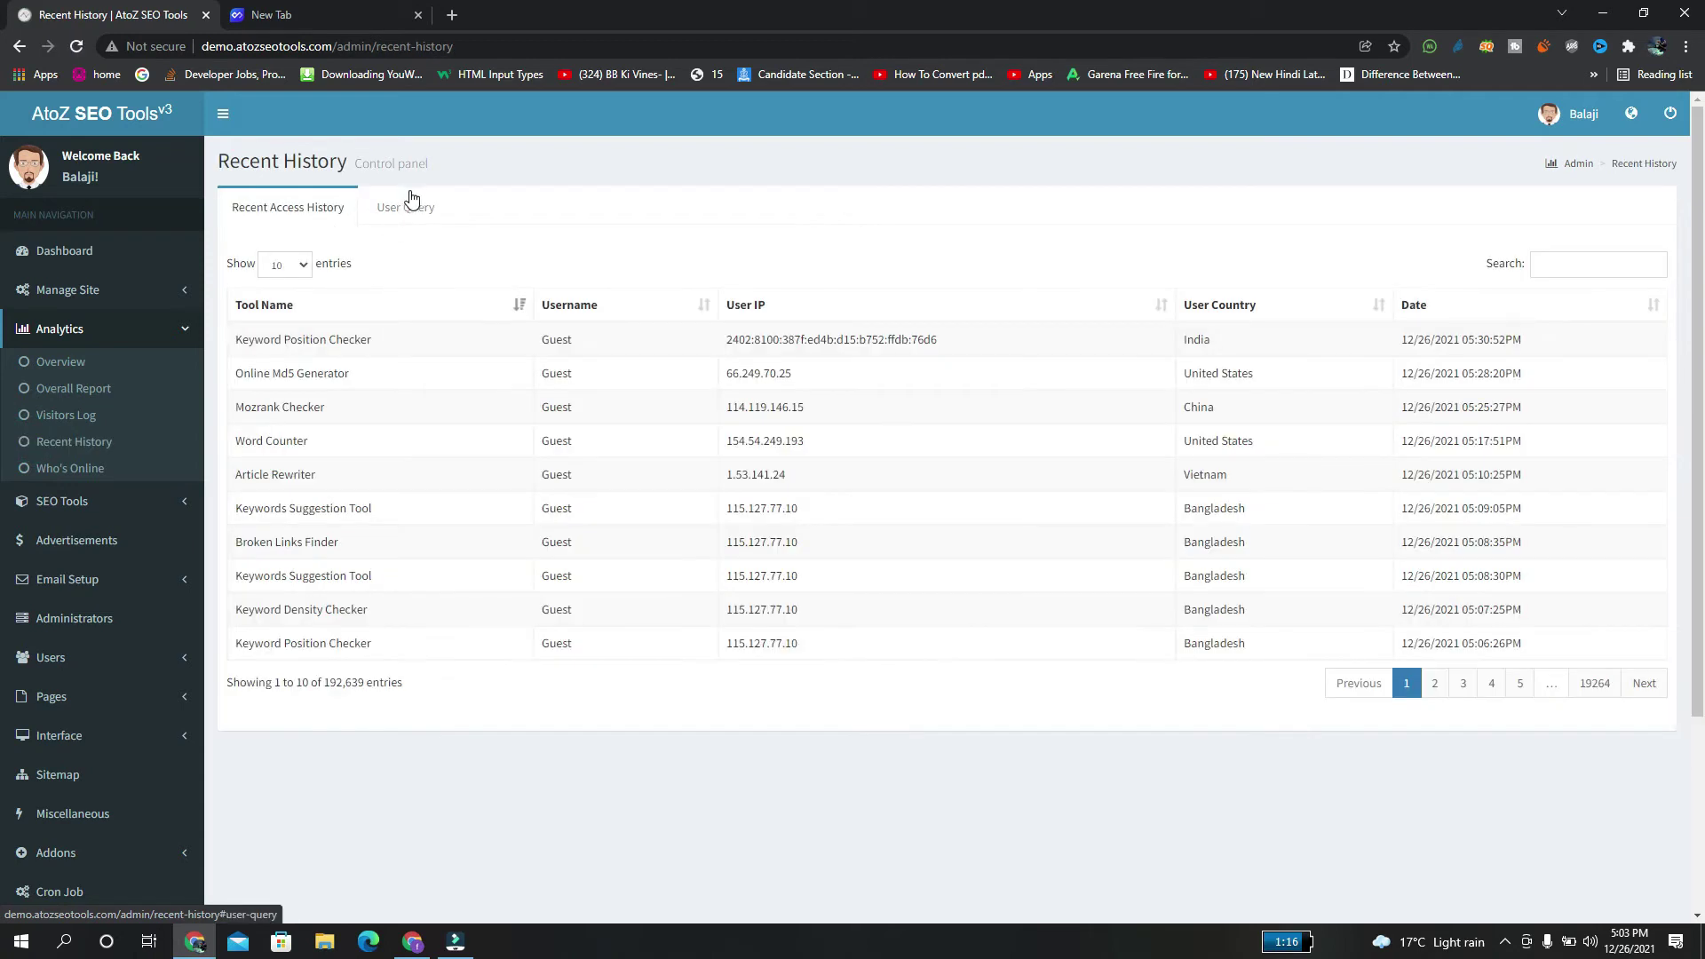
{"action": "left_click", "coordinate": [401, 202]}
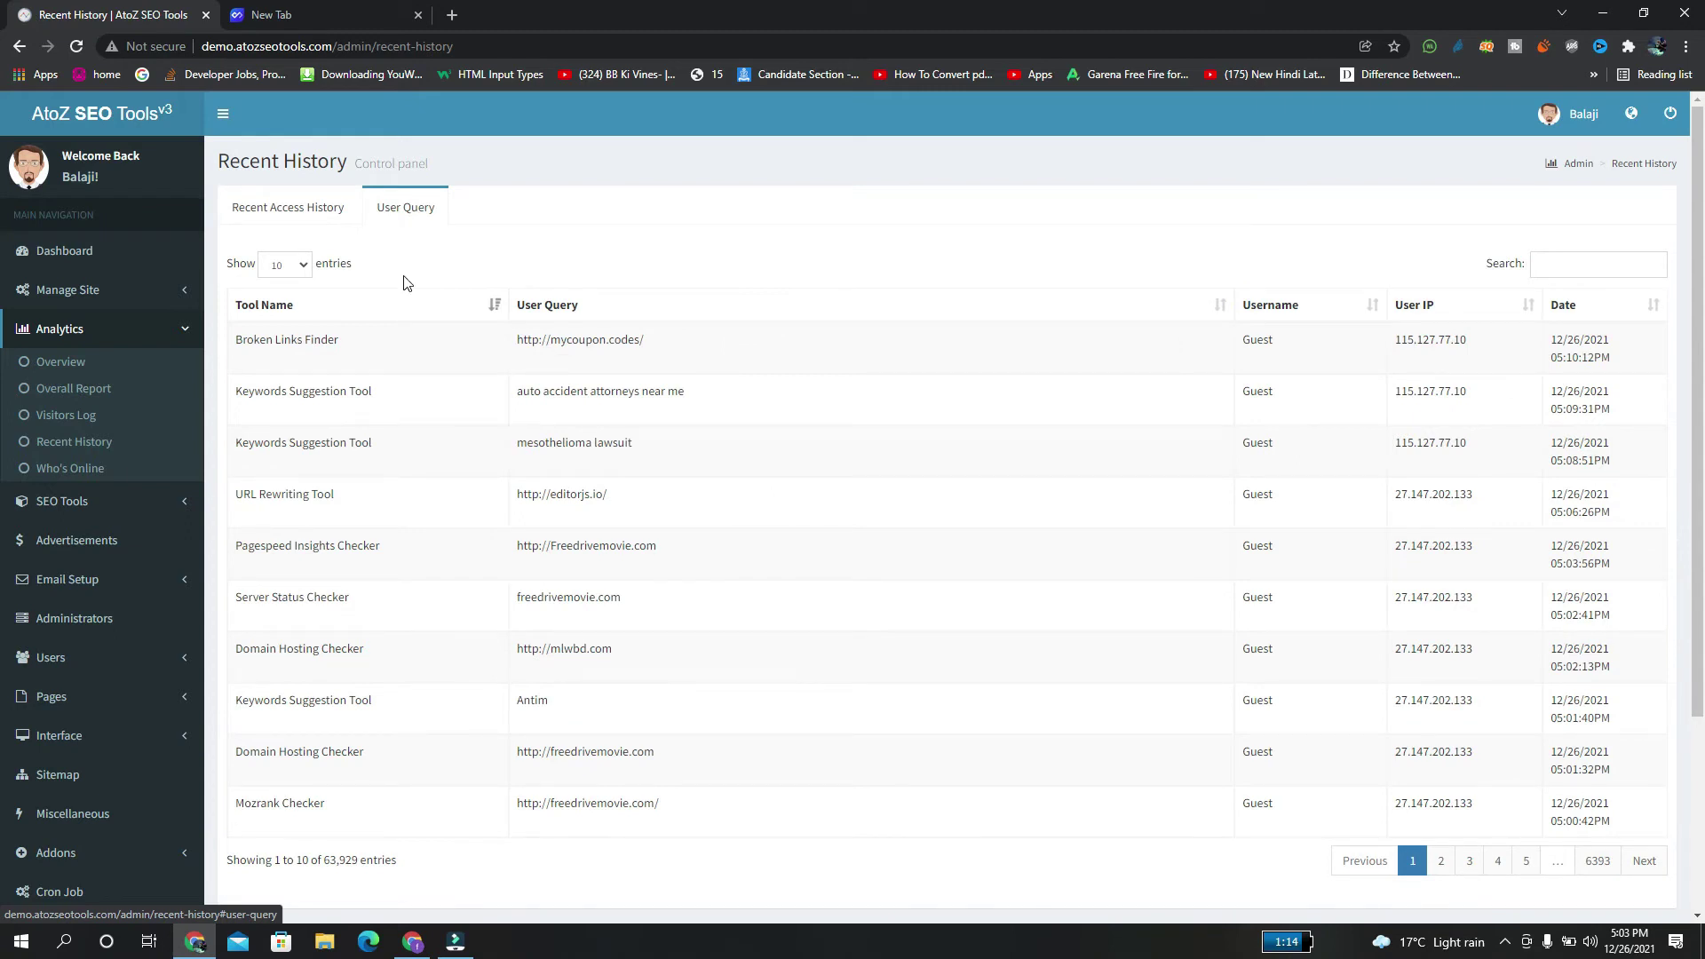
{"action": "left_click", "coordinate": [304, 208]}
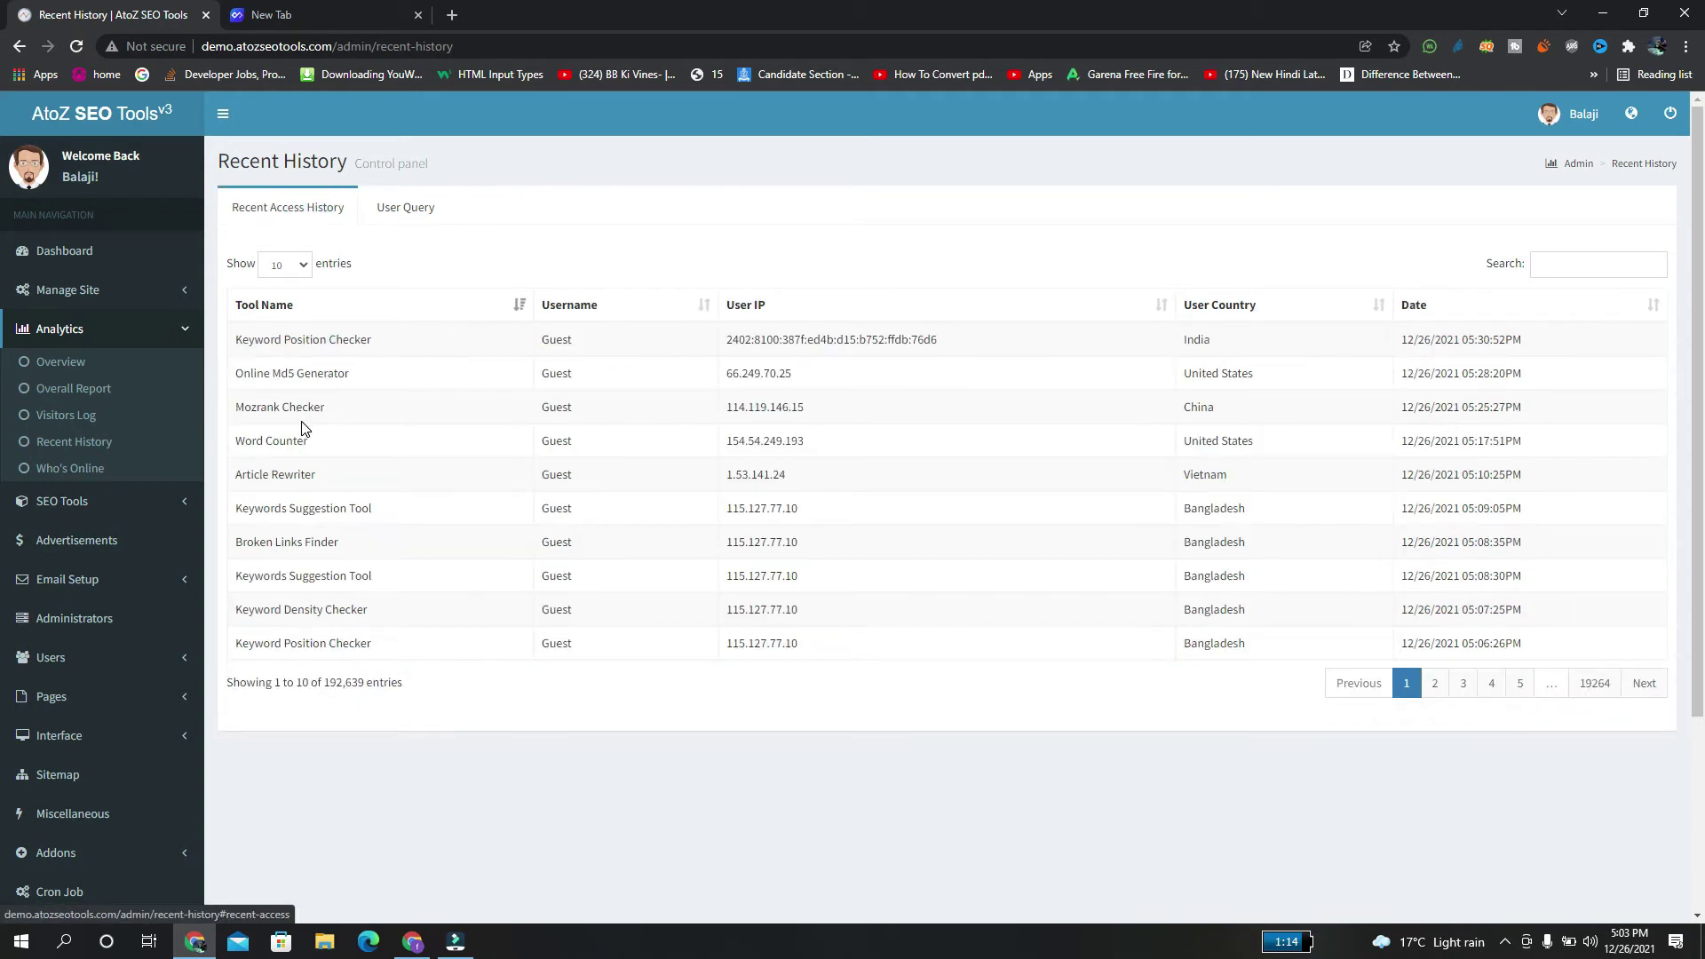
{"action": "left_click", "coordinate": [58, 471]}
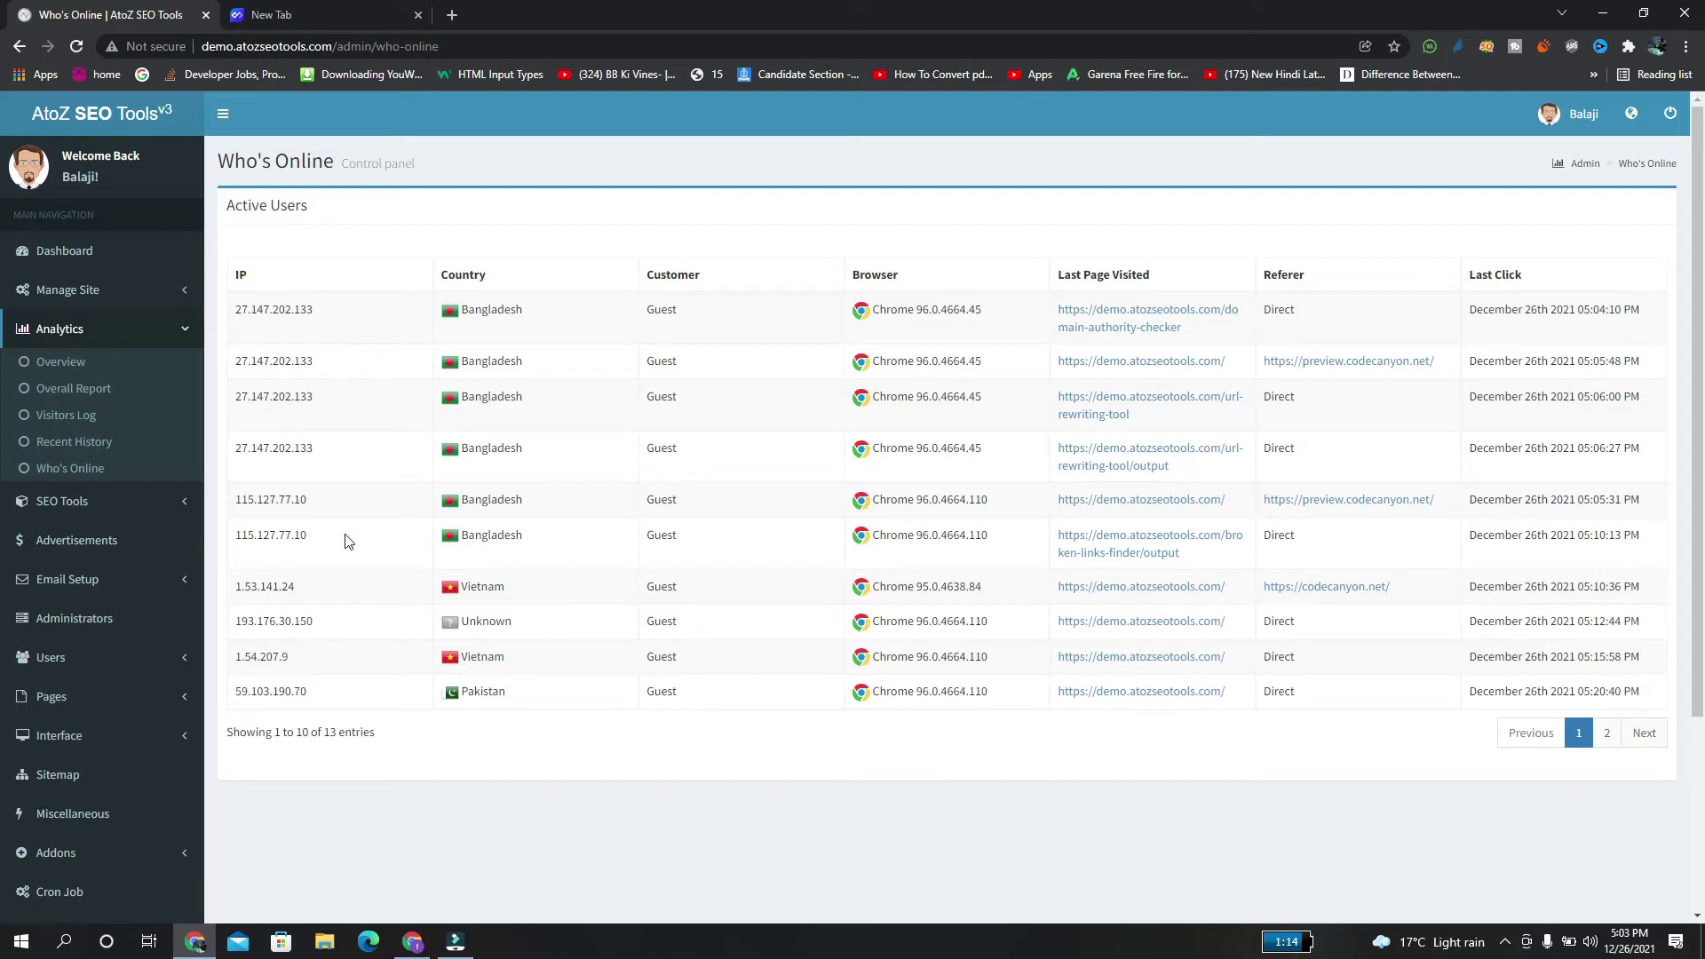
Step: Open the RGB to Hex tool's edit form from the complete SEO tools list and inspect its Sort Order field
{"action": "left_click", "coordinate": [62, 501]}
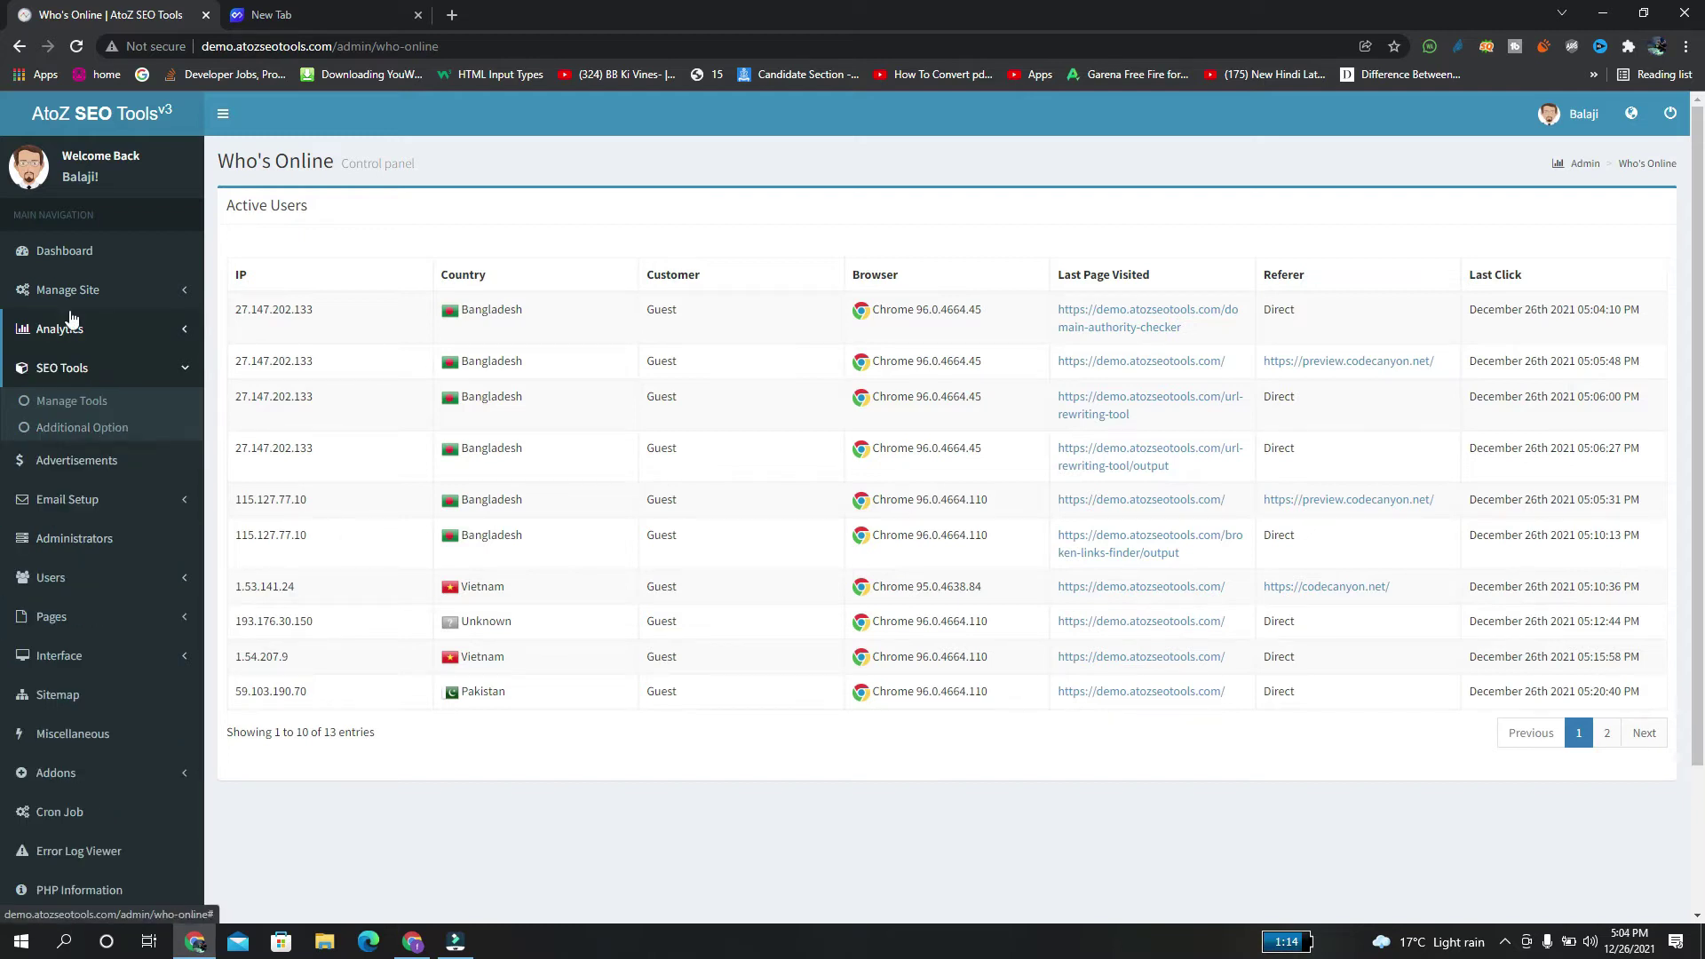
{"action": "left_click", "coordinate": [84, 411]}
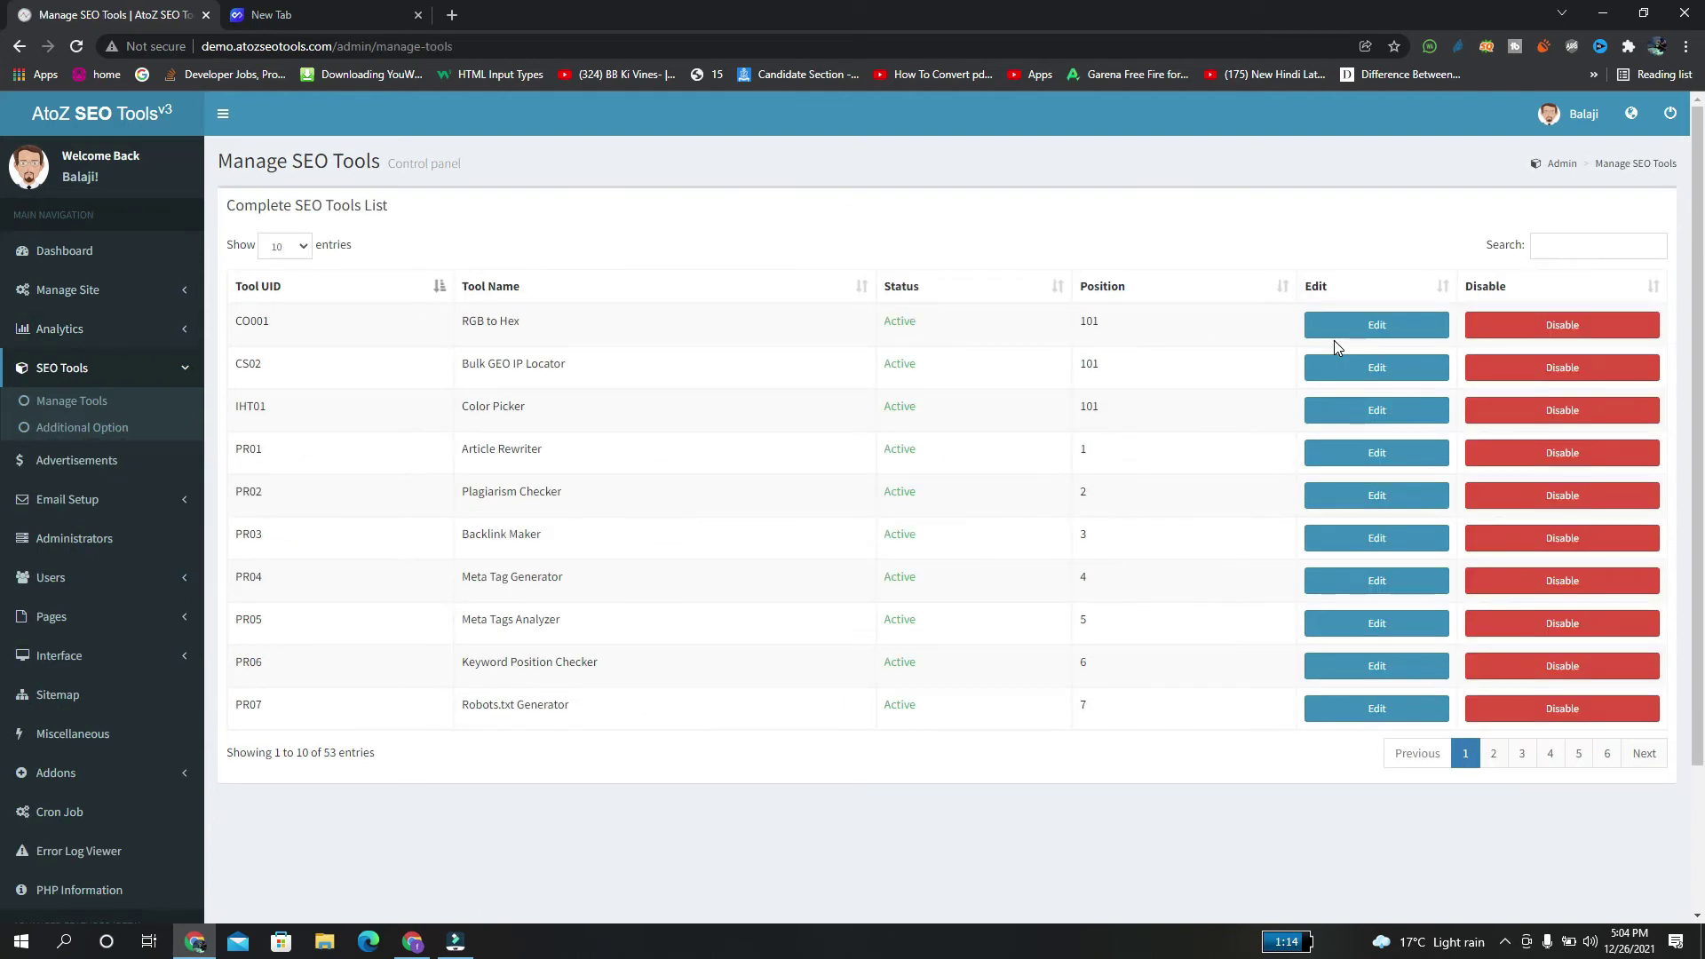
{"action": "left_click", "coordinate": [1361, 338]}
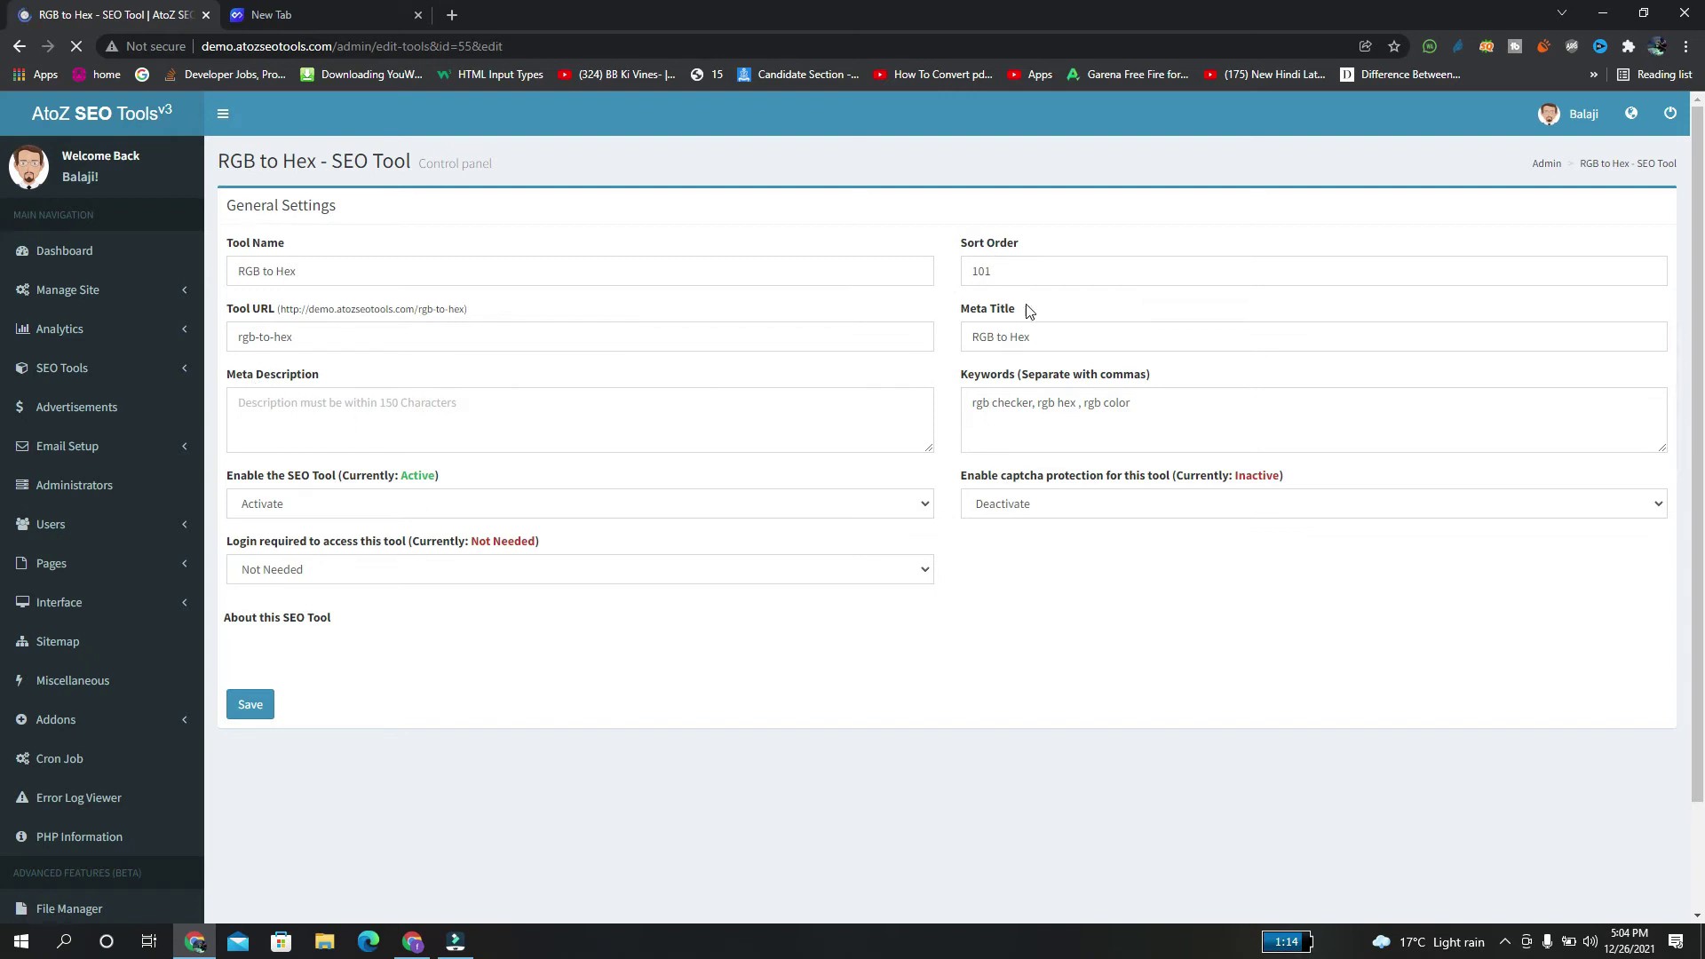
{"action": "left_click", "coordinate": [991, 272]}
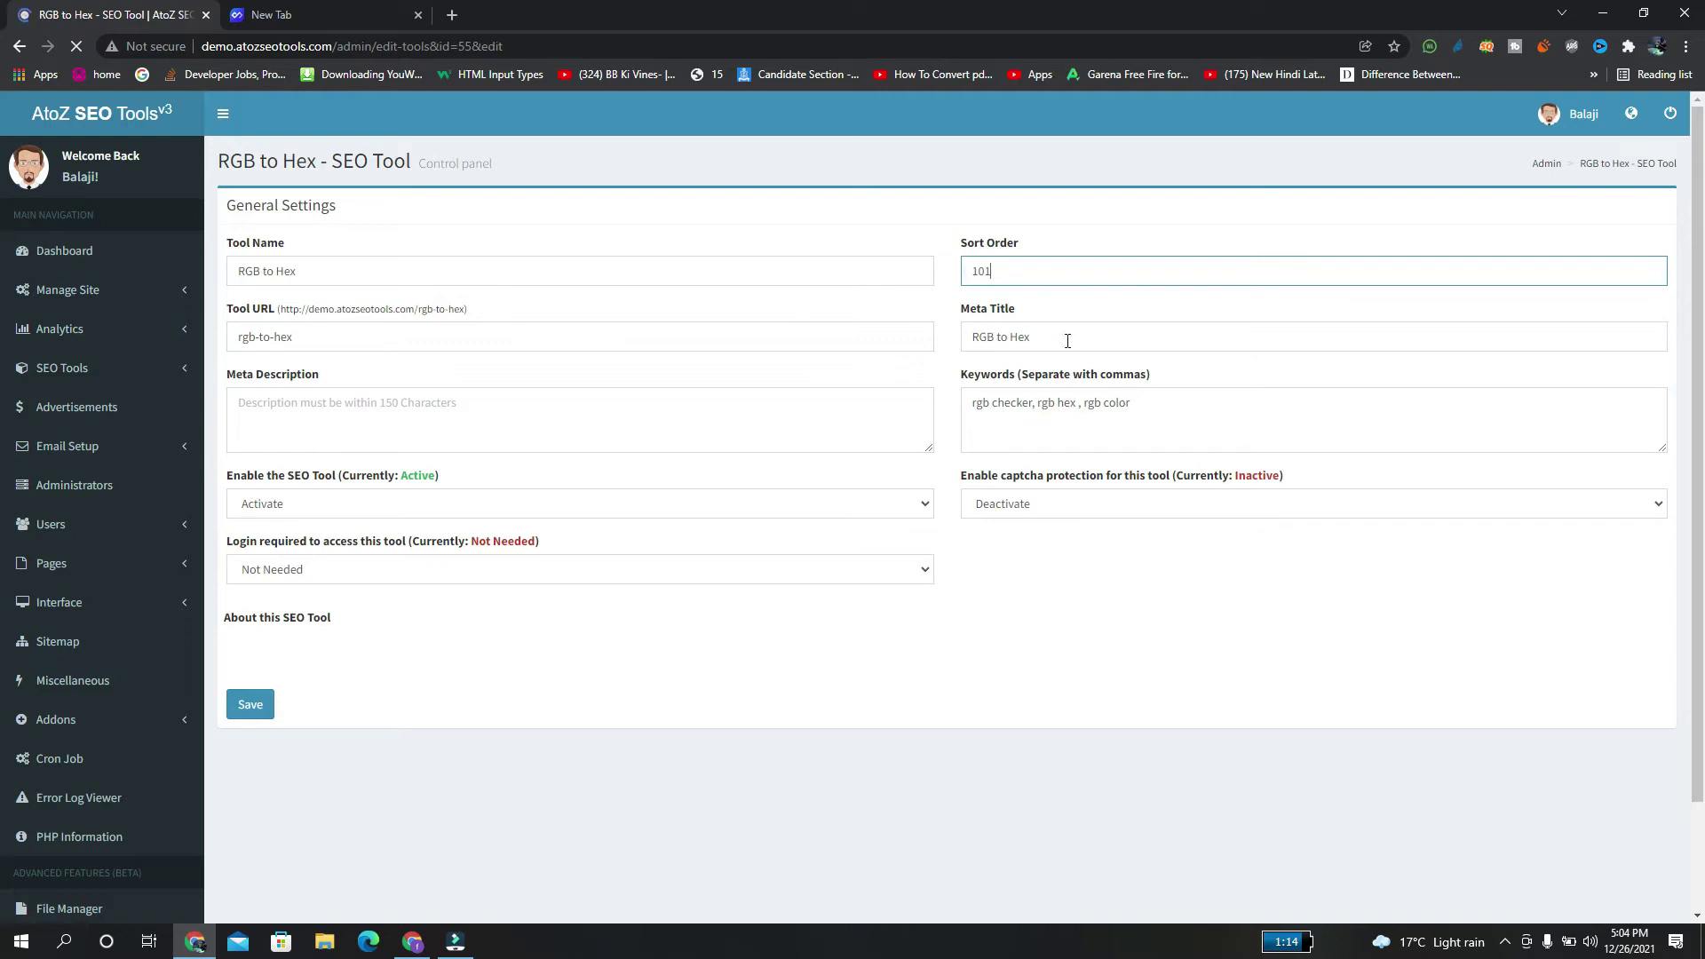
Step: Inspect the RGB to Hex tool's keywords, captcha protection options, login requirement options and About this SEO Tool description
{"action": "left_click", "coordinate": [1132, 403]}
{"action": "left_click", "coordinate": [1076, 503]}
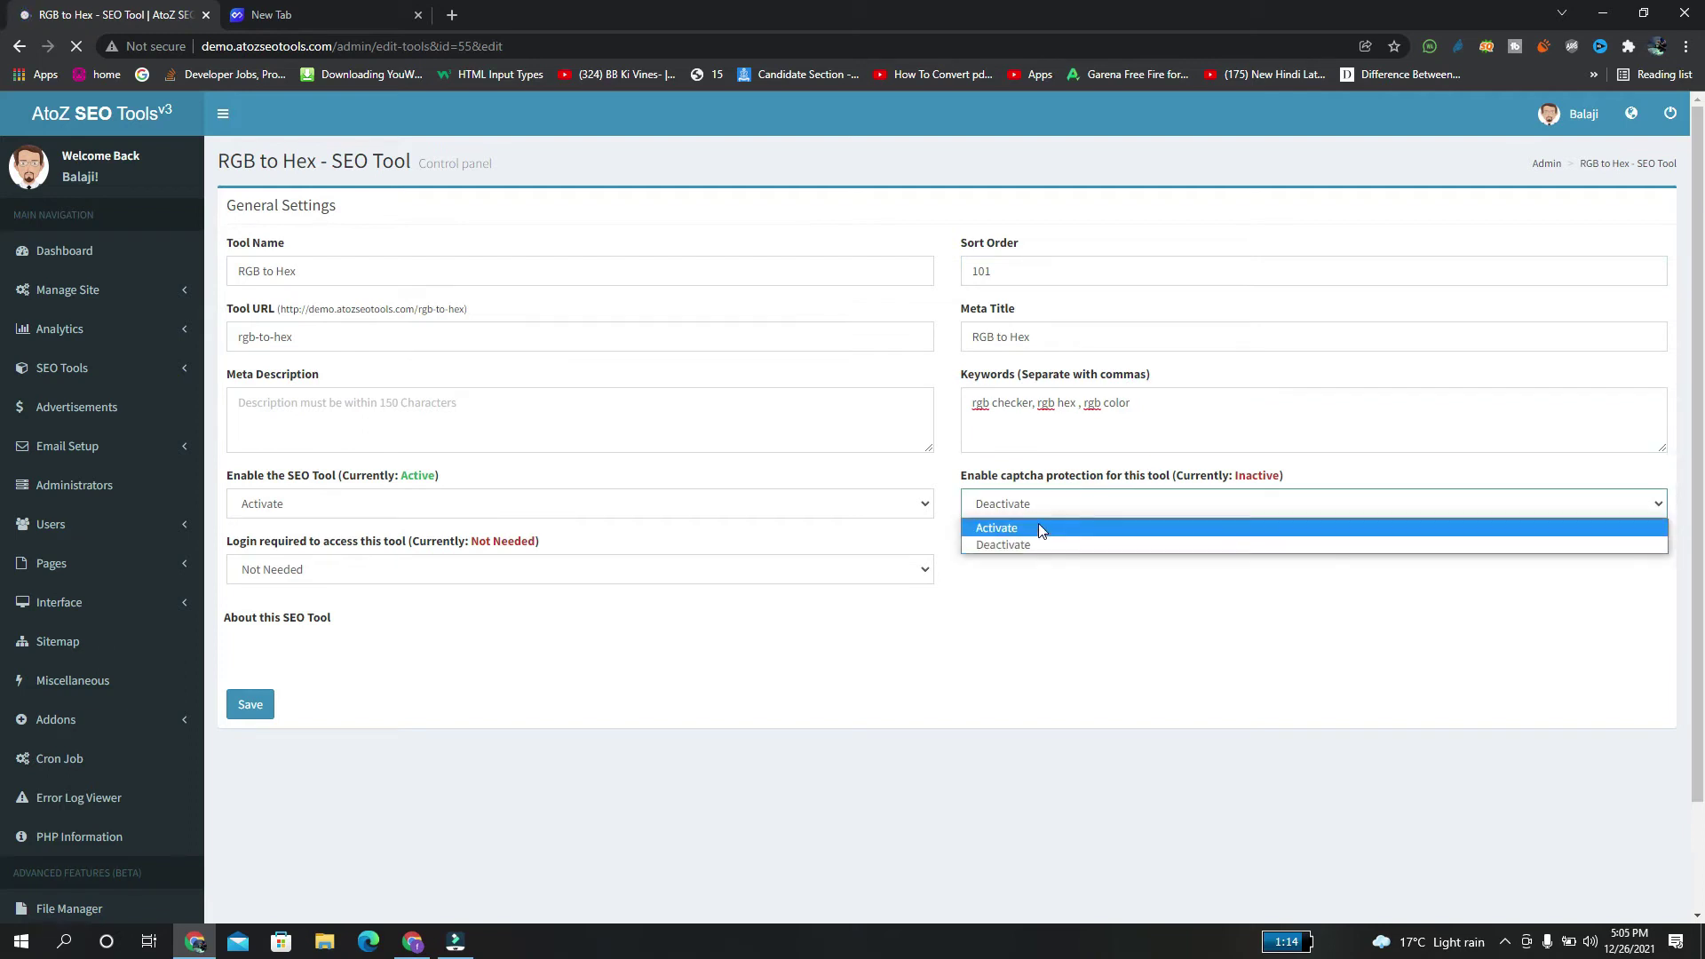
{"action": "left_click", "coordinate": [571, 569]}
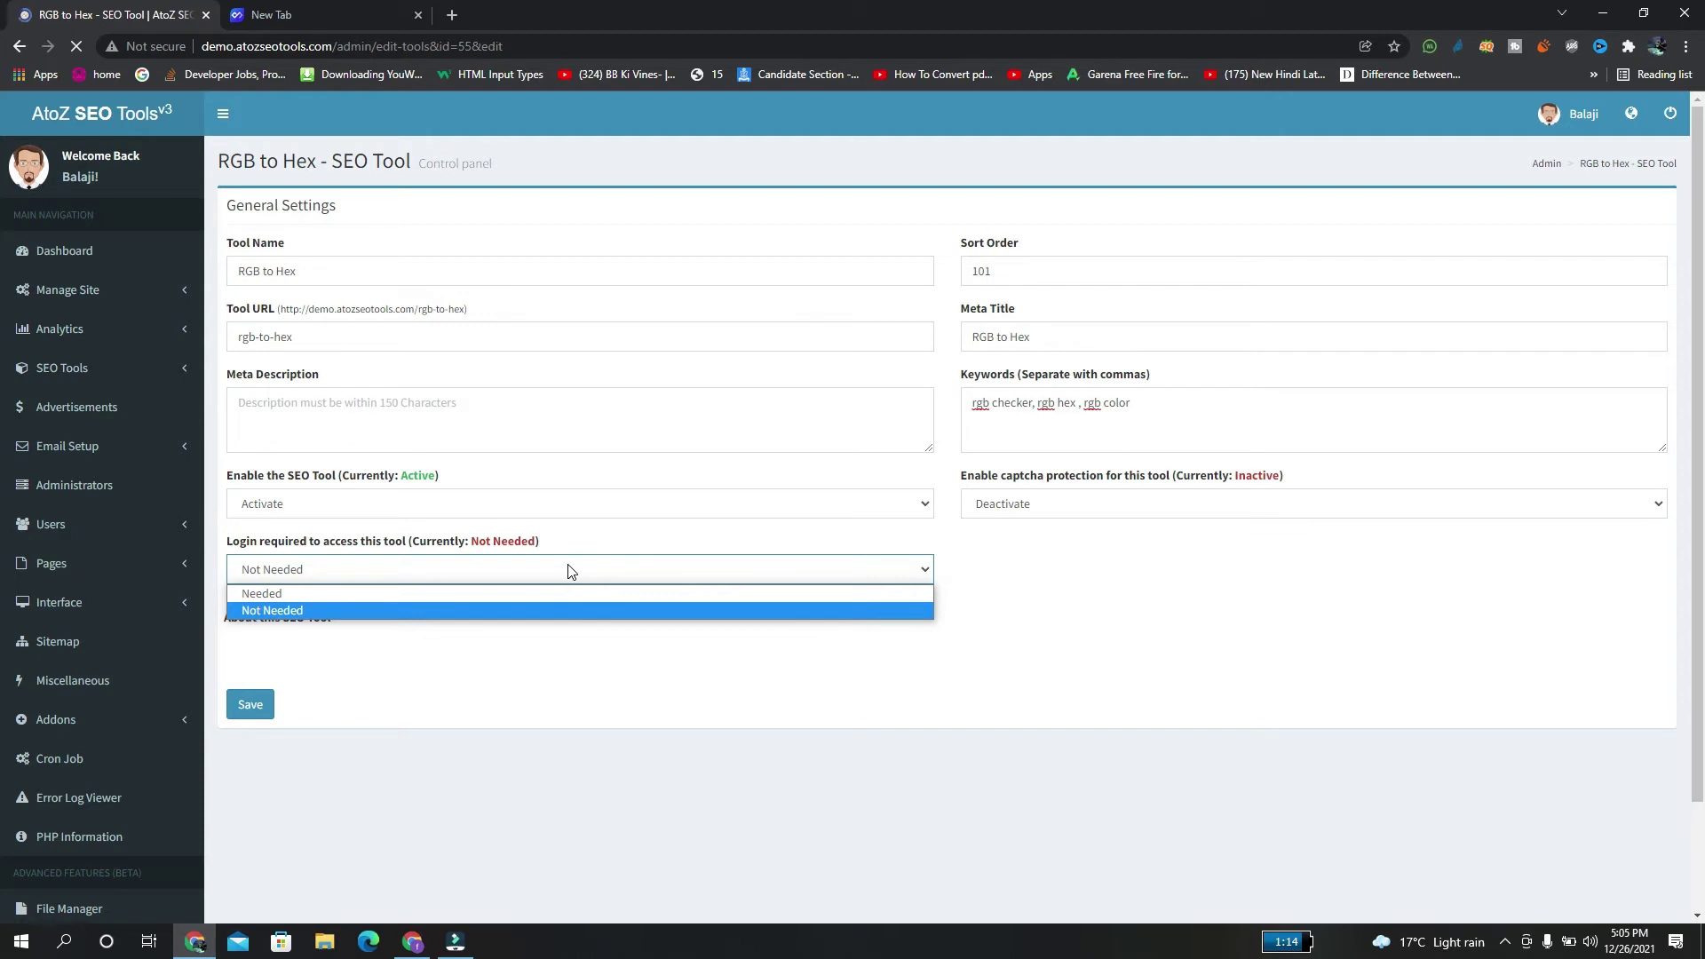
{"action": "scroll", "coordinate": [460, 696], "scroll_direction": "down", "scroll_amount": 2}
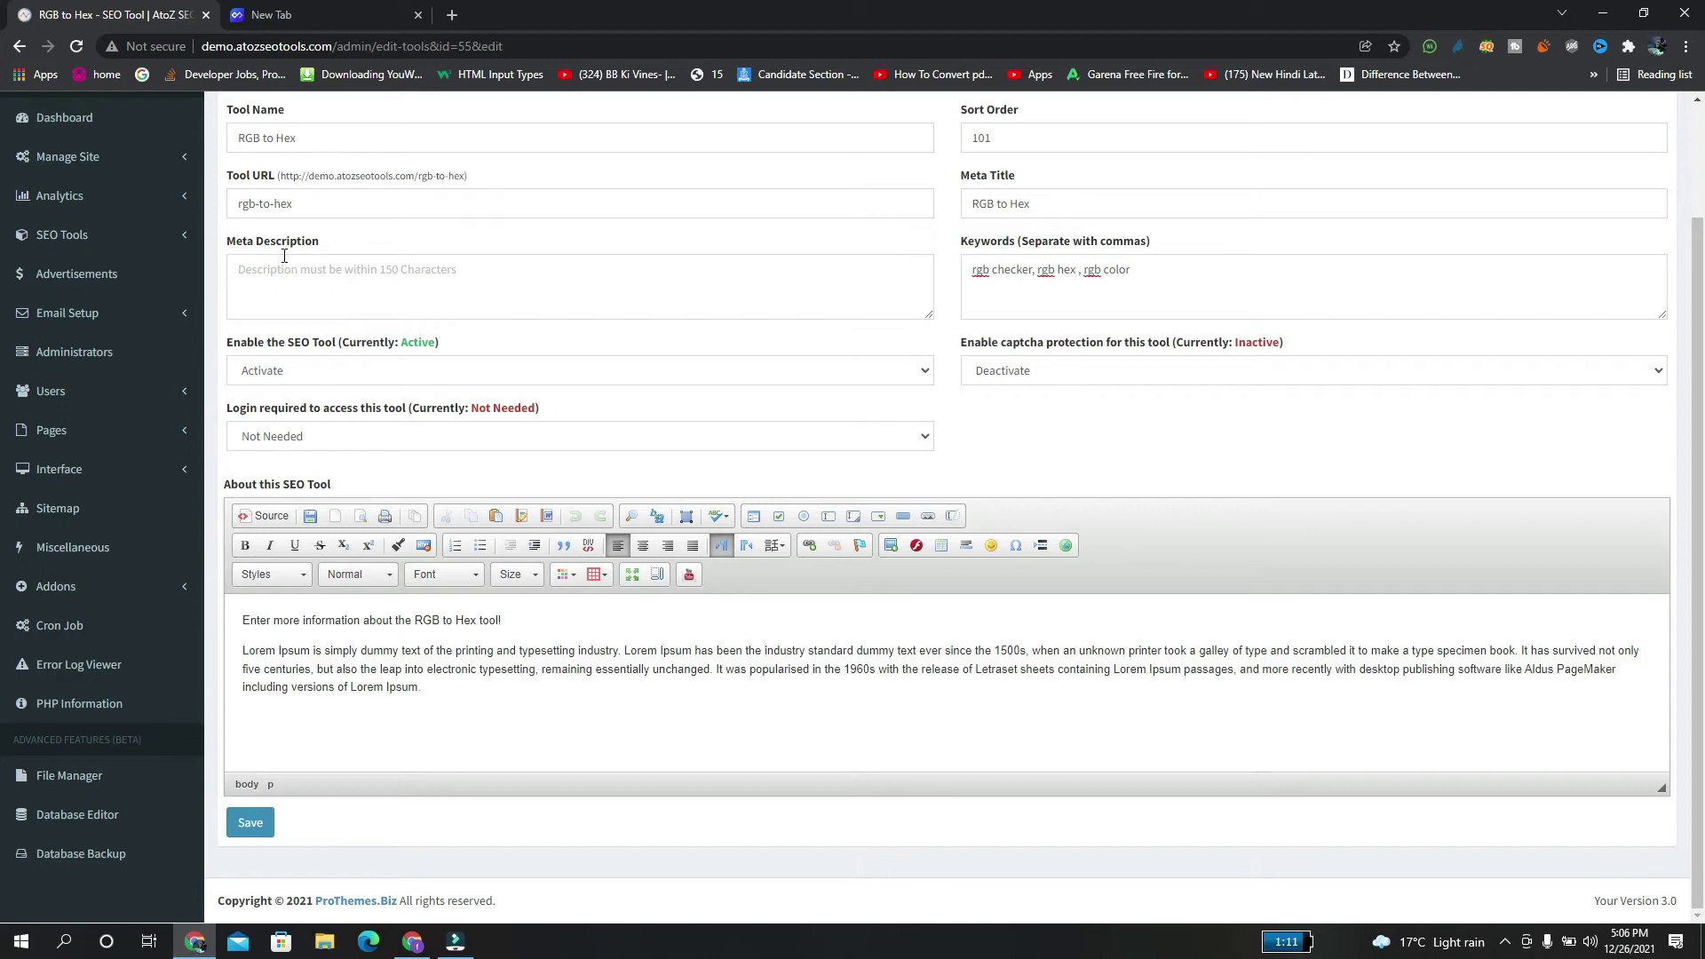
Step: Return to the Manage Tools list and browse its second and third pages of SEO tools
{"action": "left_click", "coordinate": [91, 236]}
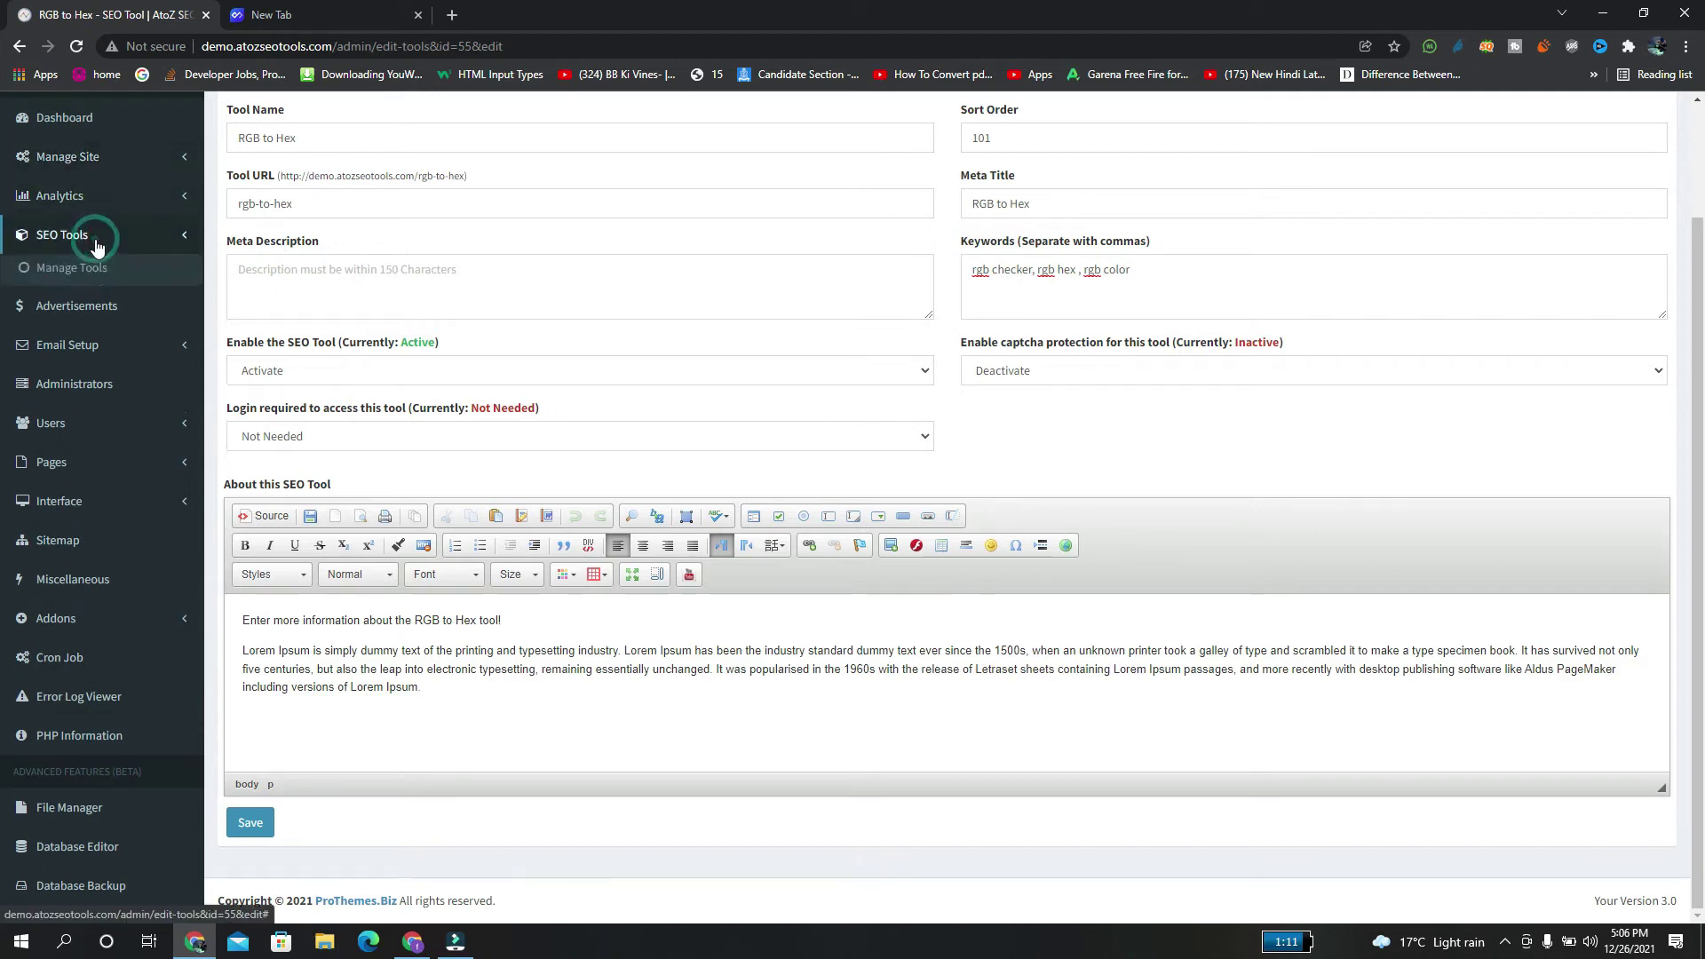
{"action": "left_click", "coordinate": [89, 268]}
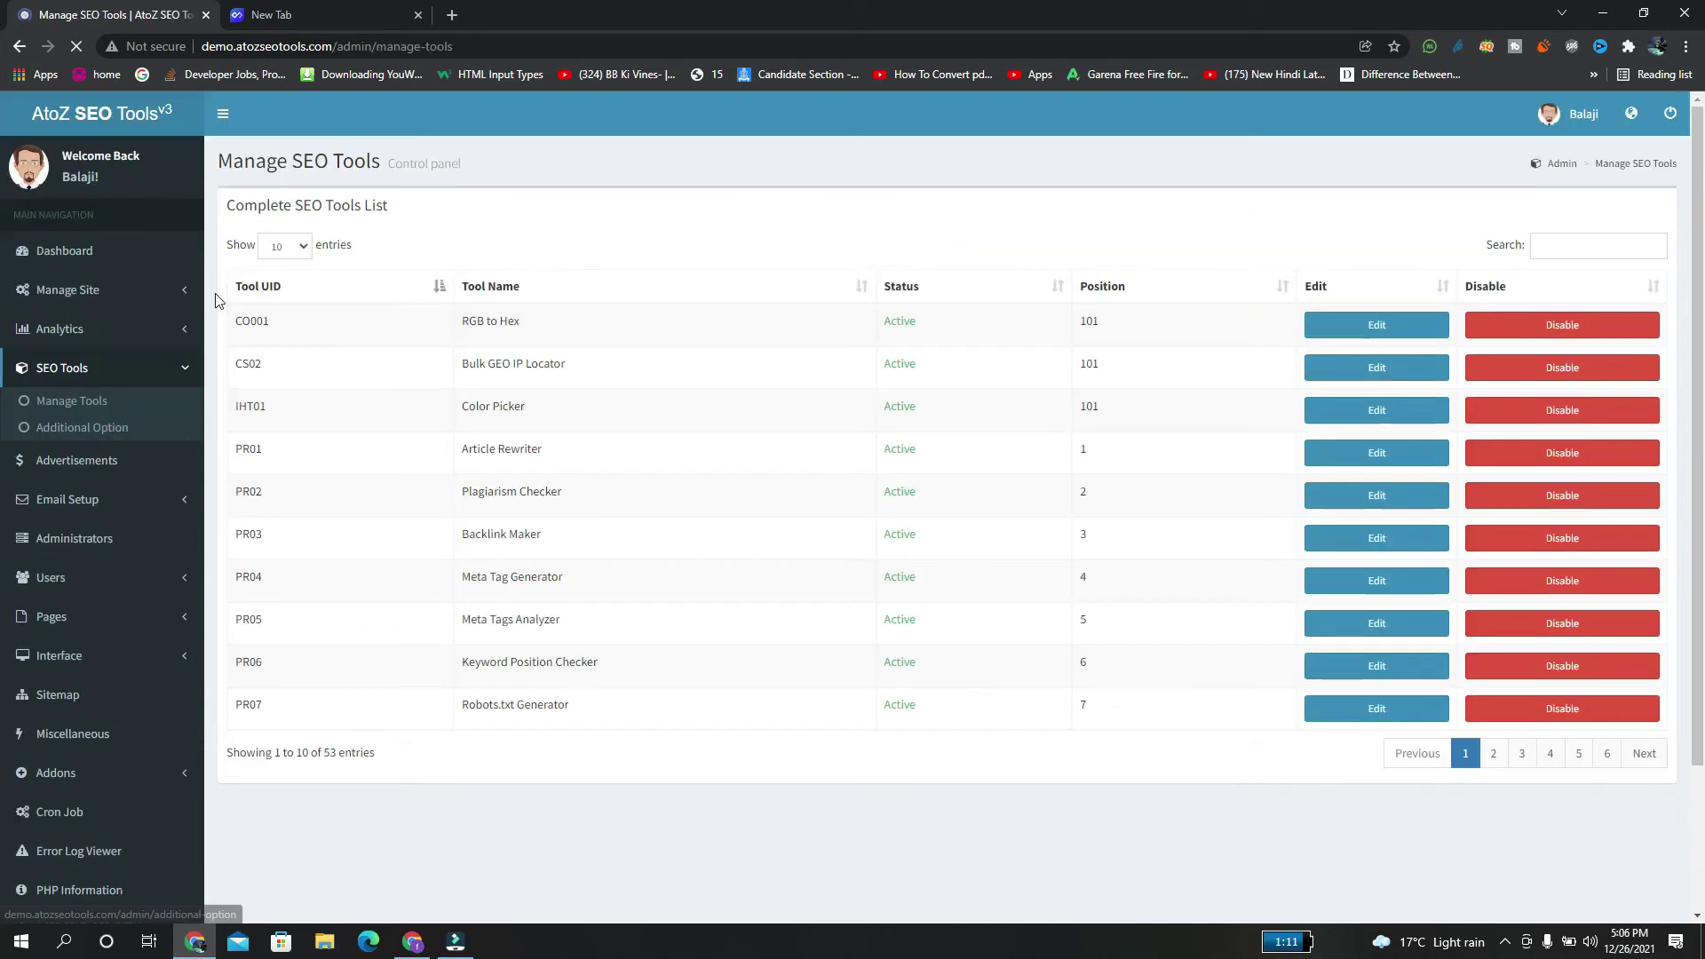
{"action": "left_click", "coordinate": [1496, 757]}
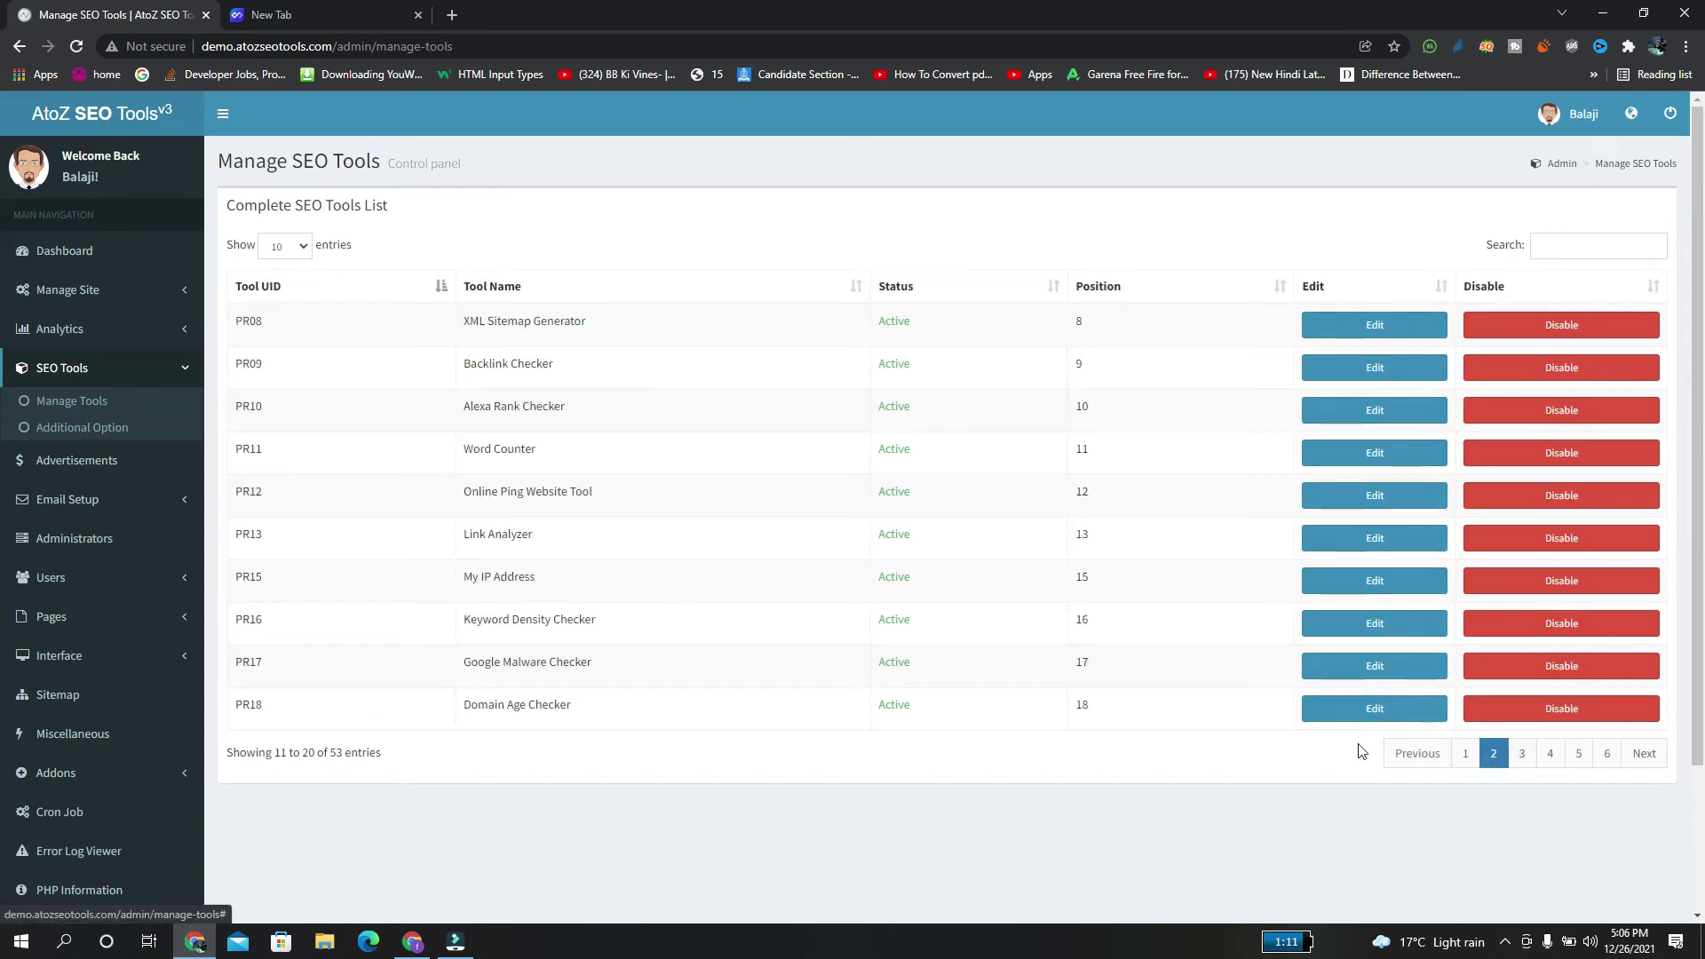
{"action": "left_click", "coordinate": [1521, 754]}
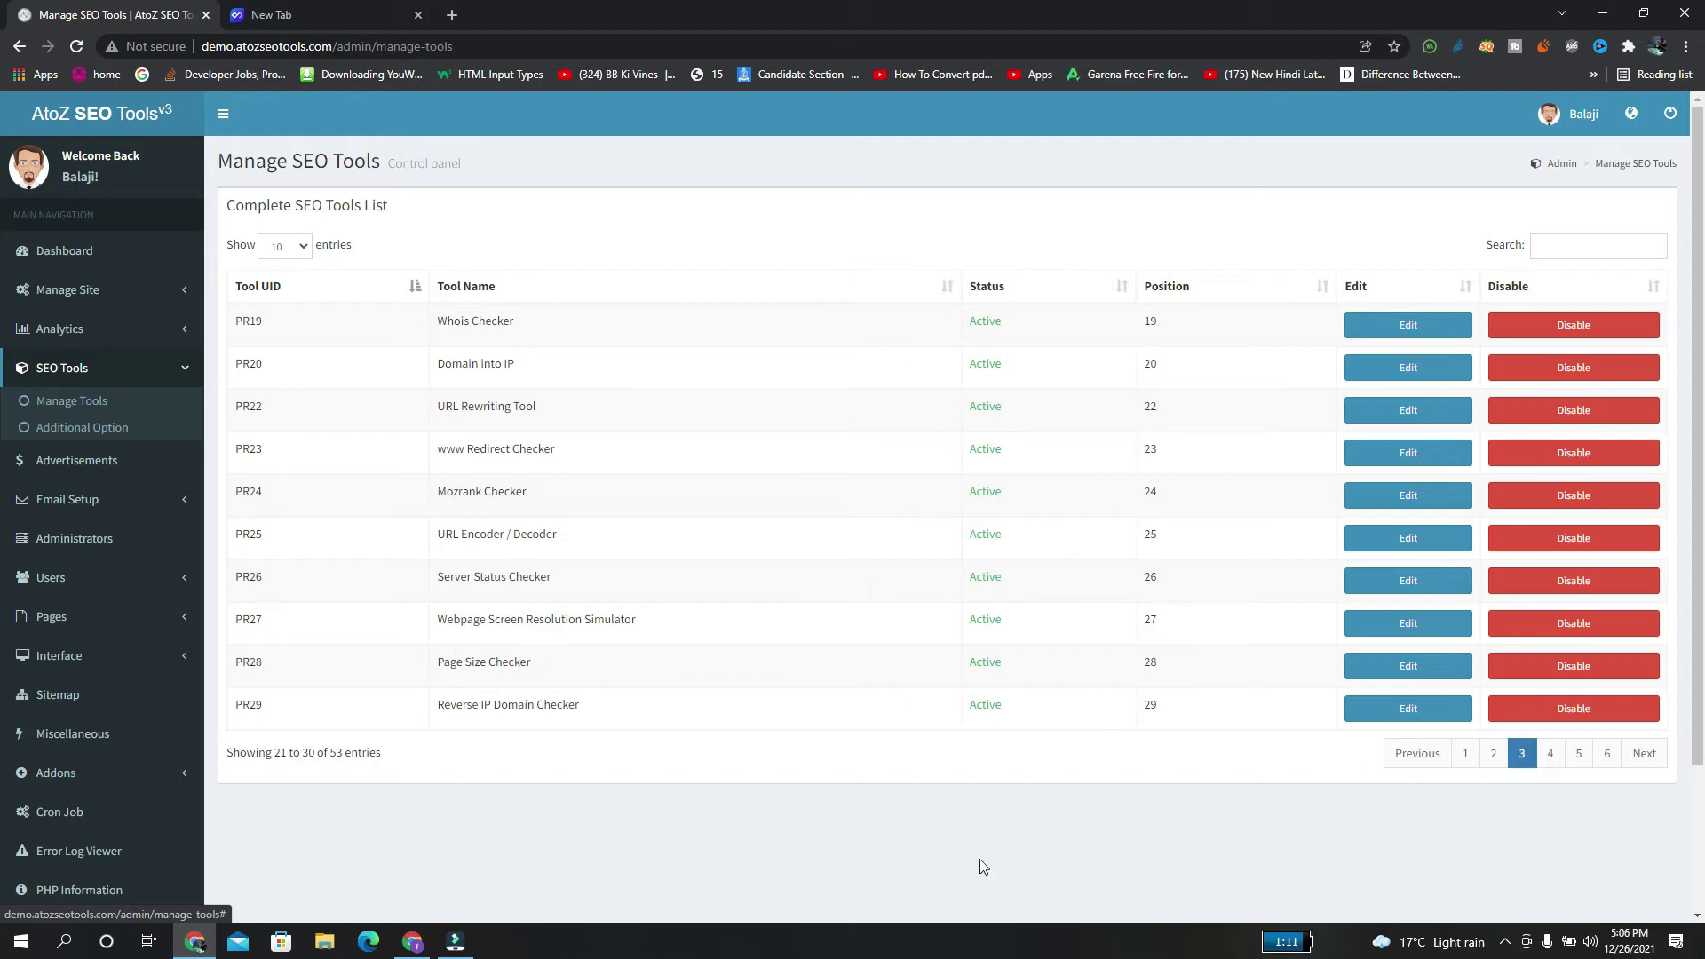
Step: Show 100 entries in the SEO tools list and look through the whole list from start to end
{"action": "left_click", "coordinate": [289, 247]}
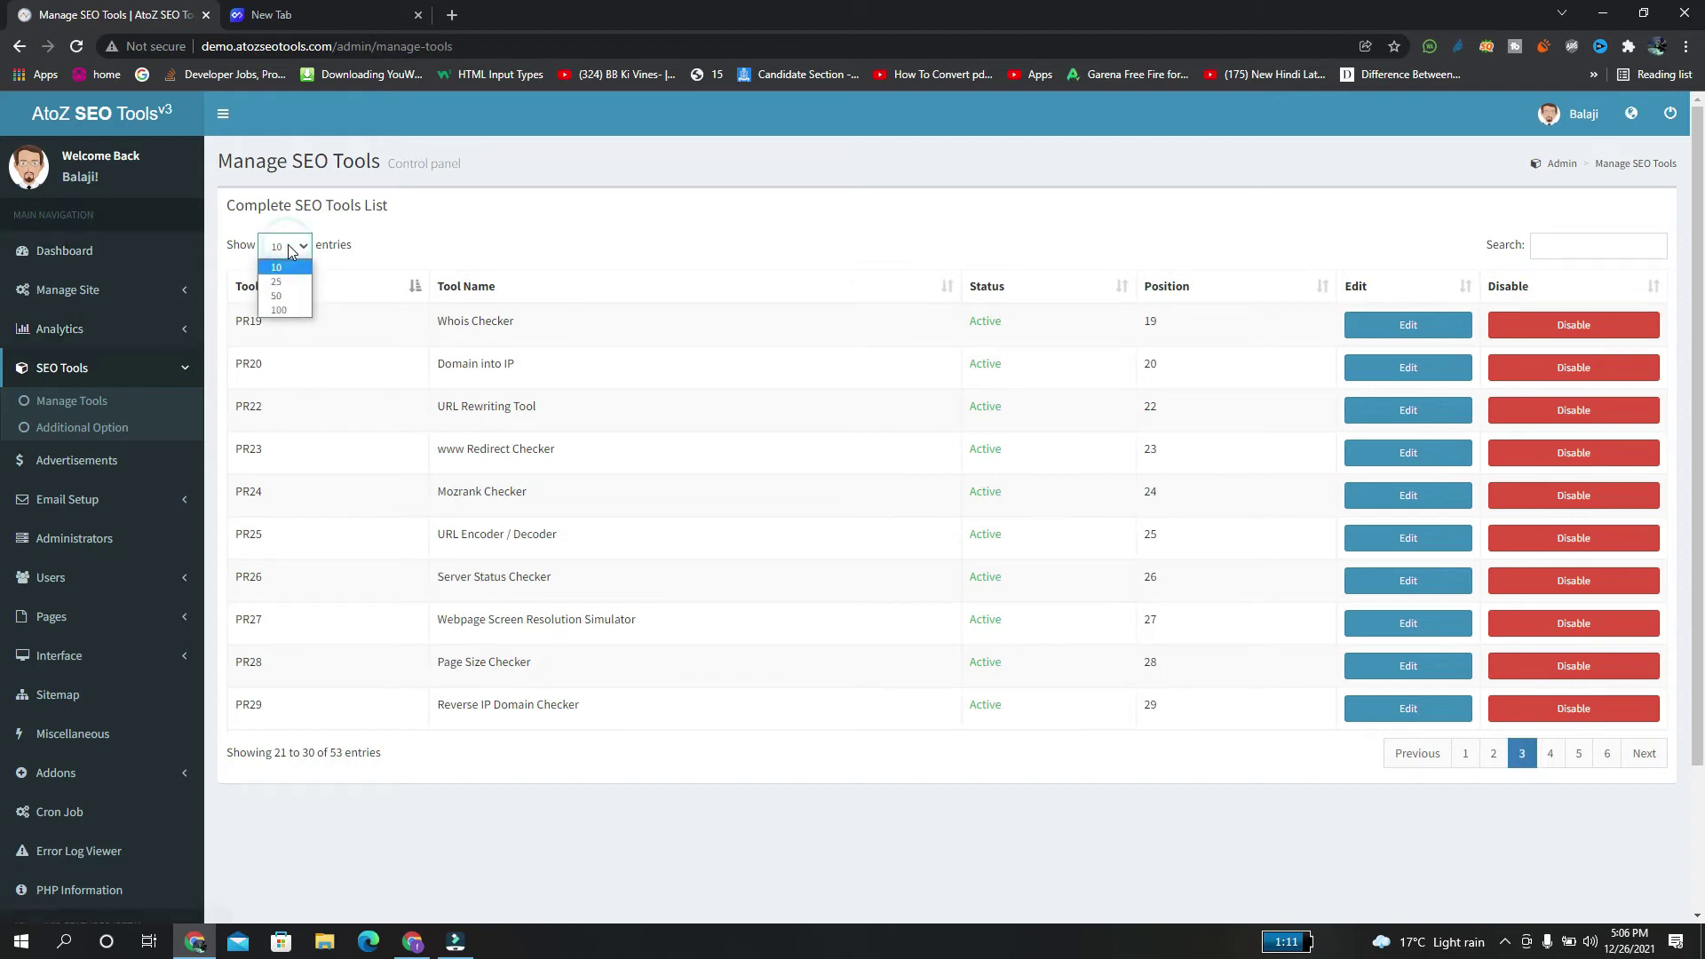
{"action": "left_click", "coordinate": [294, 310]}
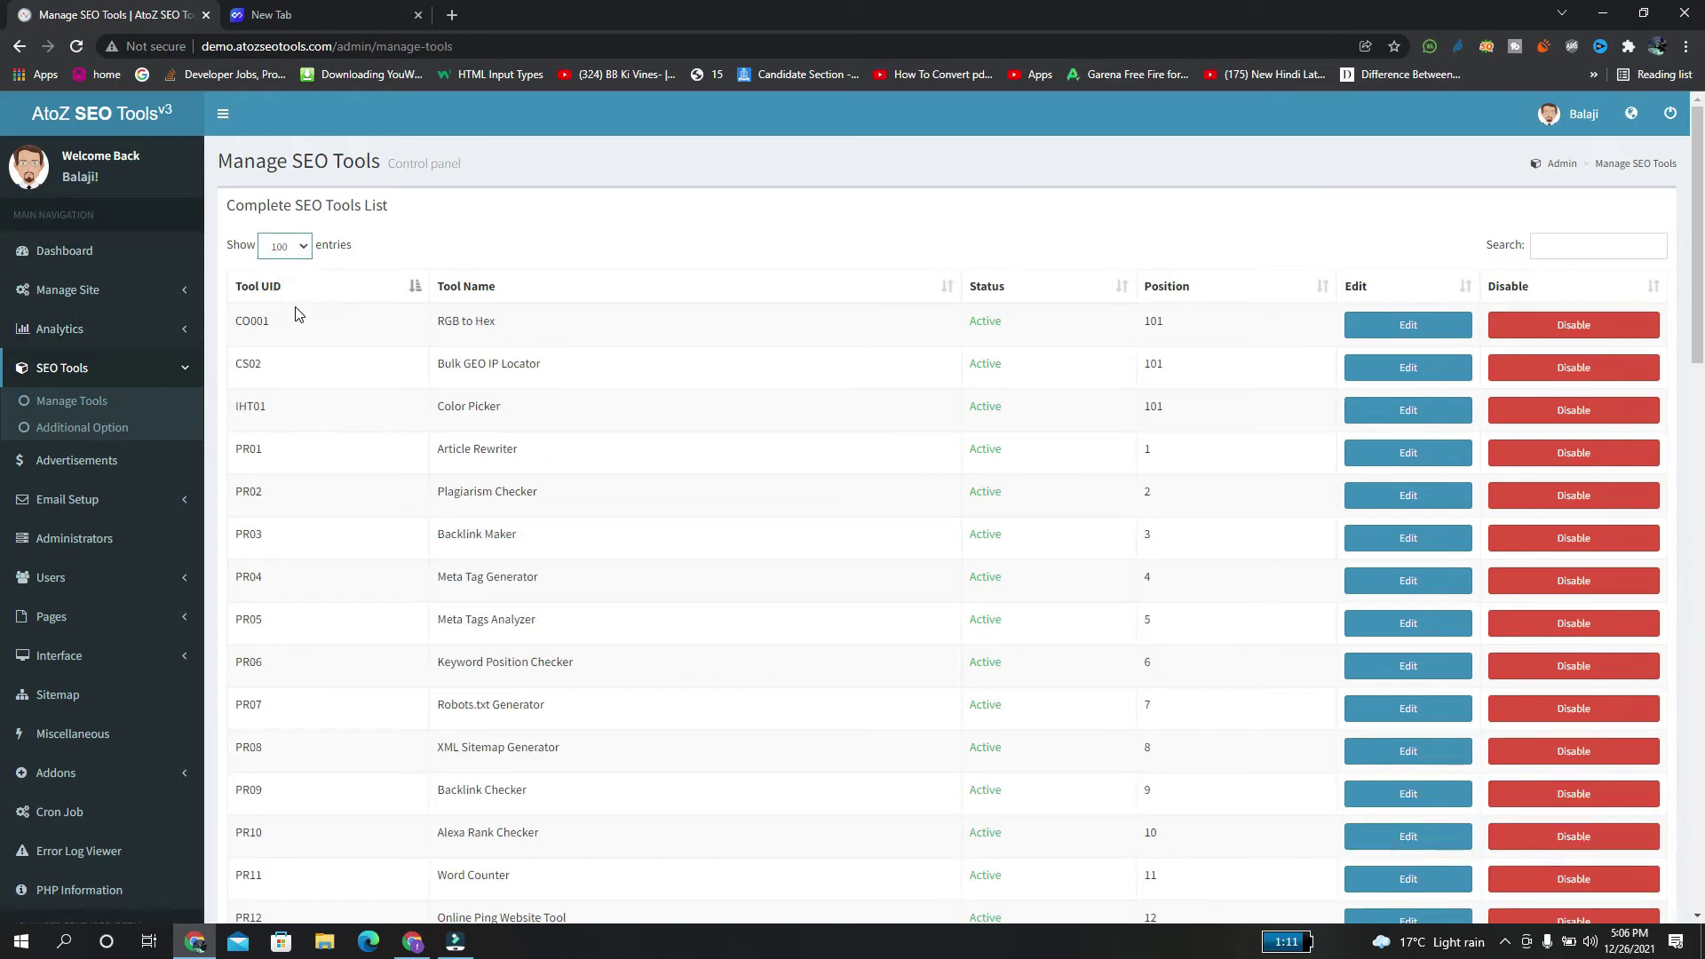
{"action": "scroll", "coordinate": [1, 439], "scroll_direction": "down", "scroll_amount": 8}
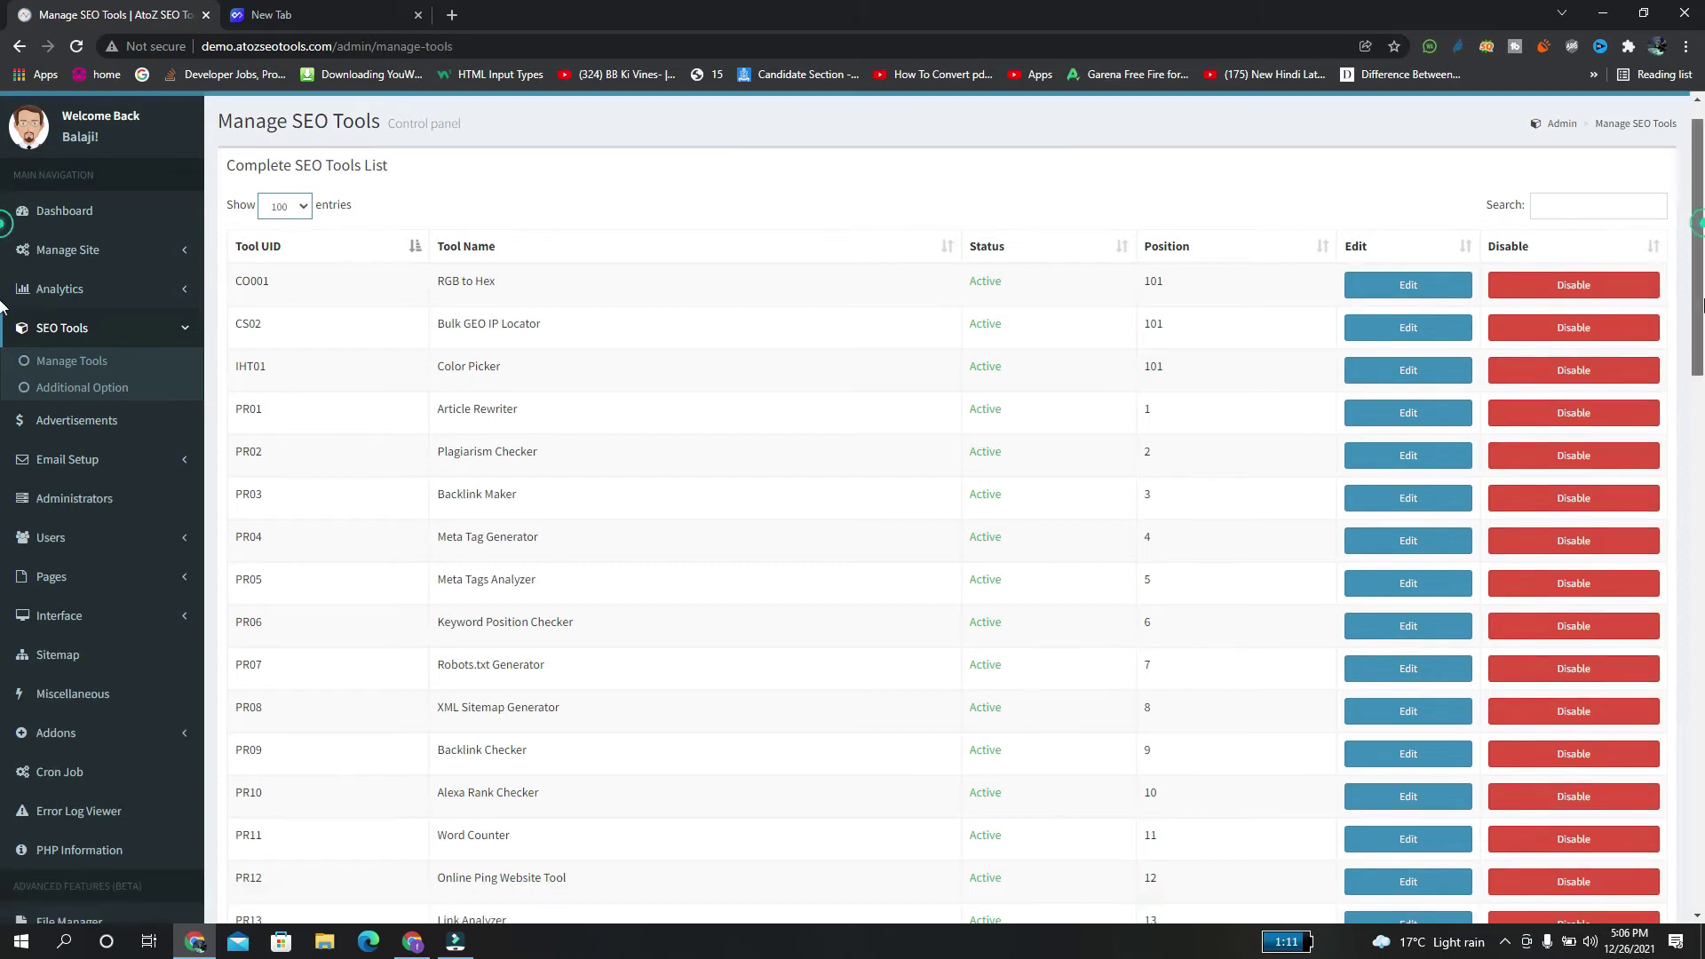
{"action": "scroll", "coordinate": [2, 439], "scroll_direction": "down", "scroll_amount": 12}
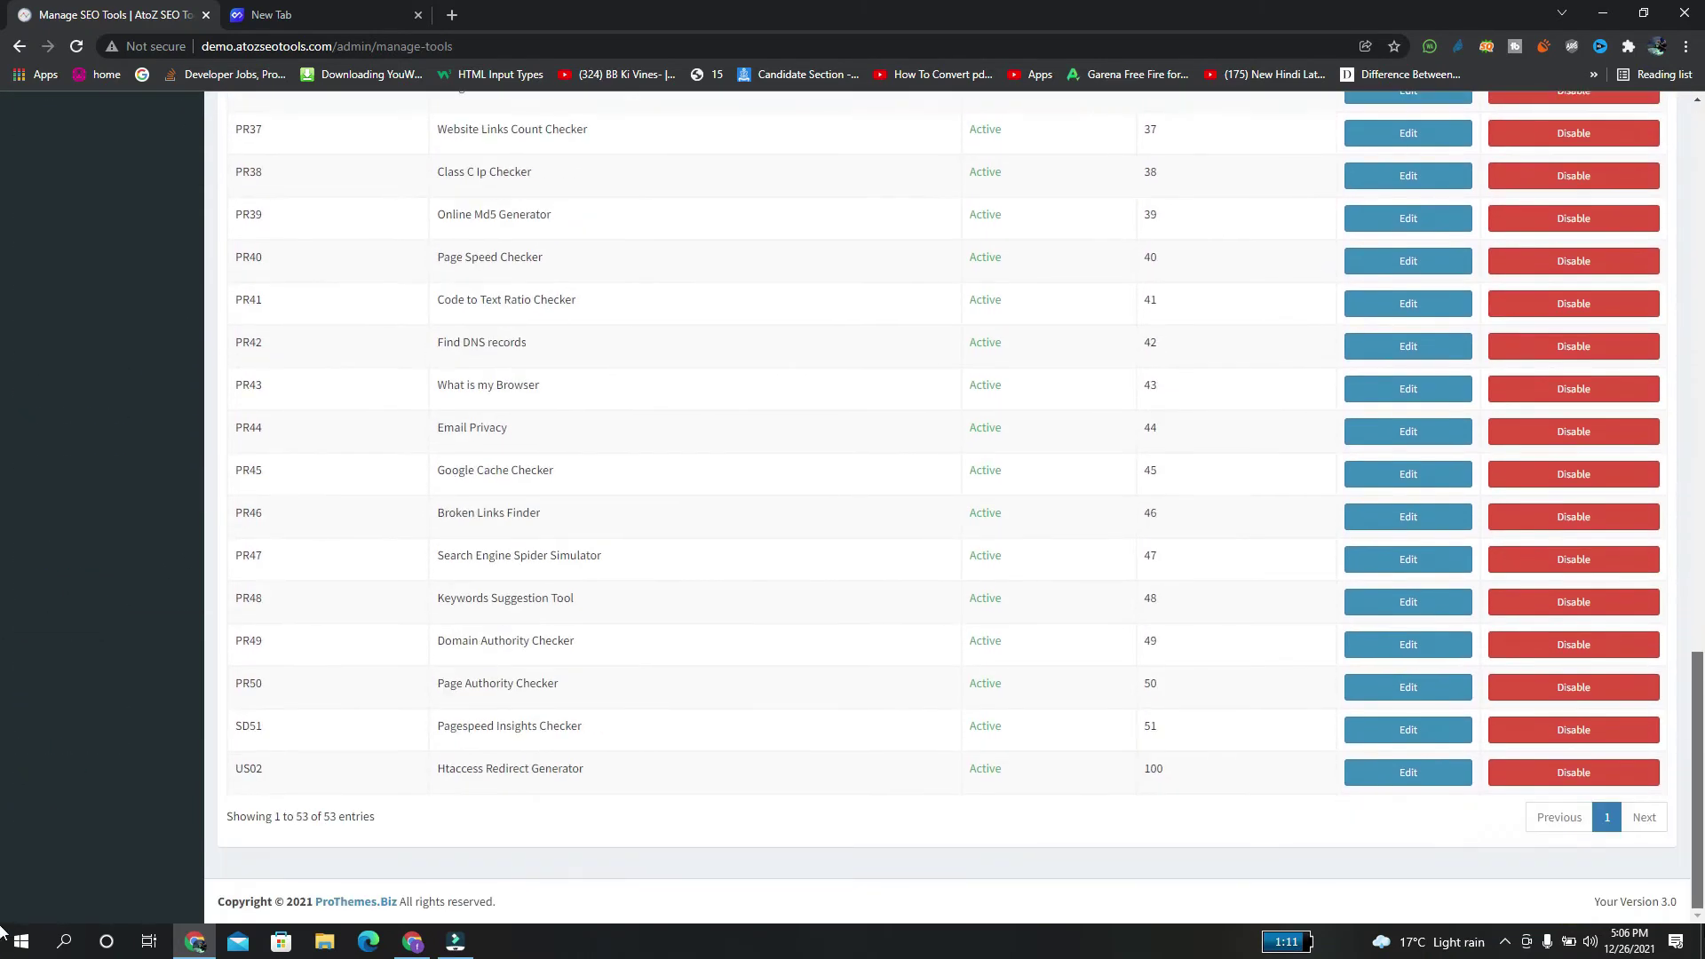
{"action": "left_click_drag", "start_coordinate": [1699, 897], "coordinate": [1657, 259]}
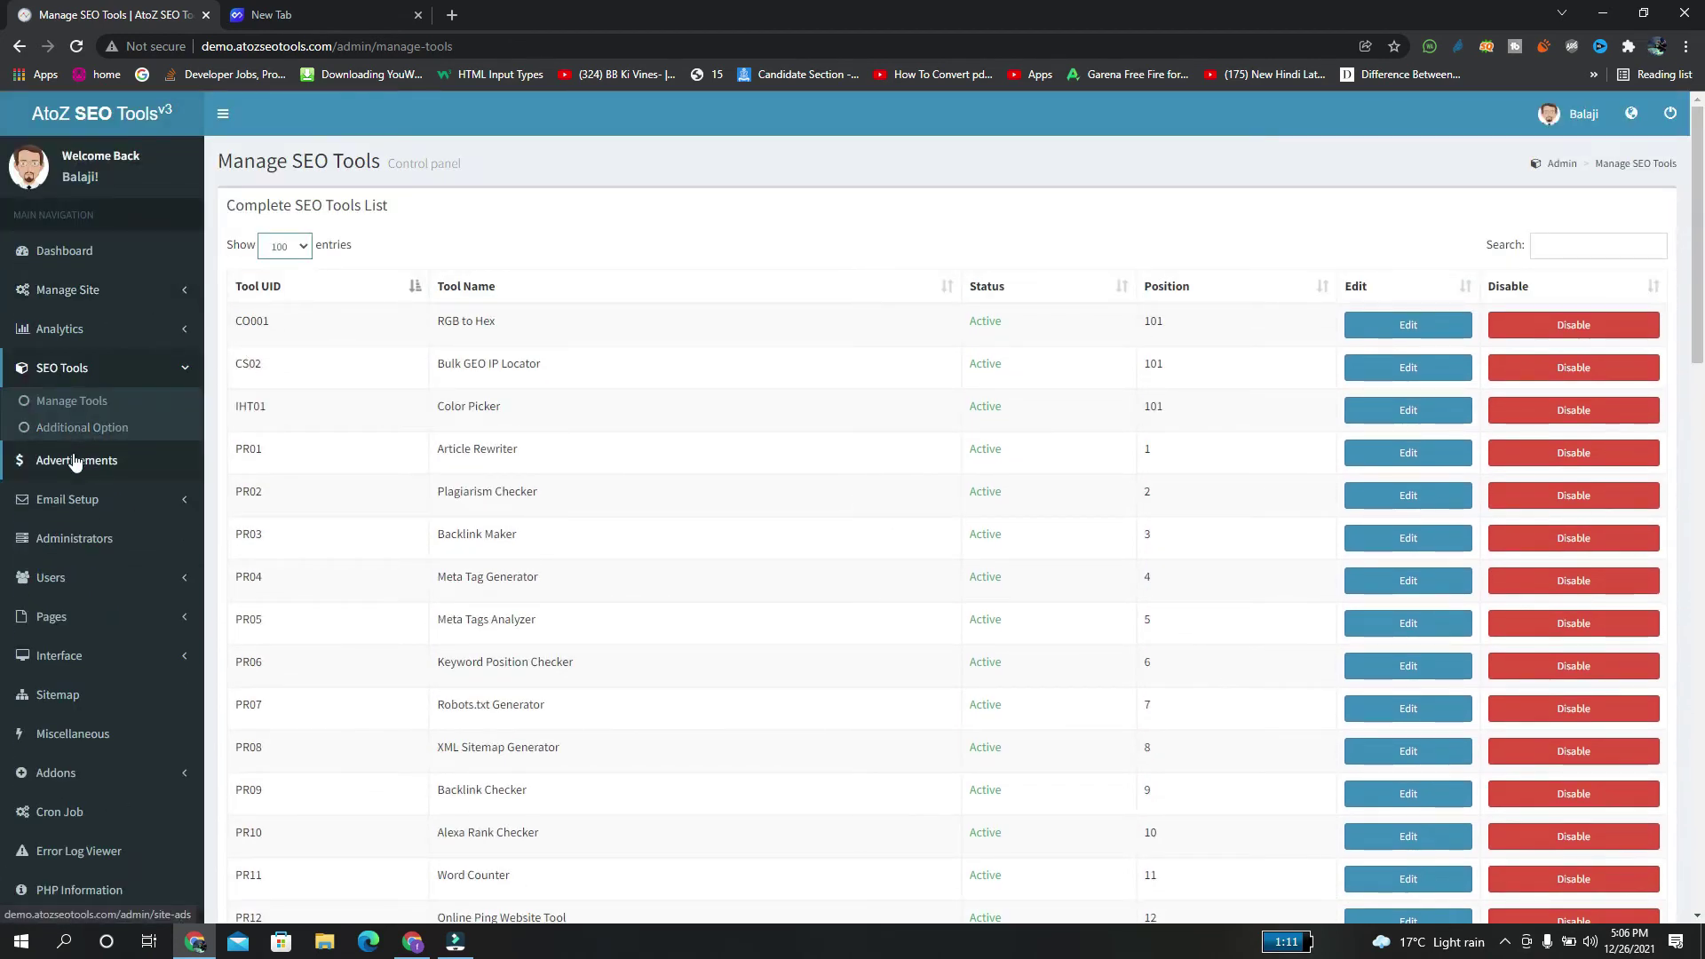
Step: Open the SEO tools' Additional Options, choose ProThemes.Biz Plagiarism API as the plagiarism checker method, and inspect the word and character limits
{"action": "left_click", "coordinate": [61, 430]}
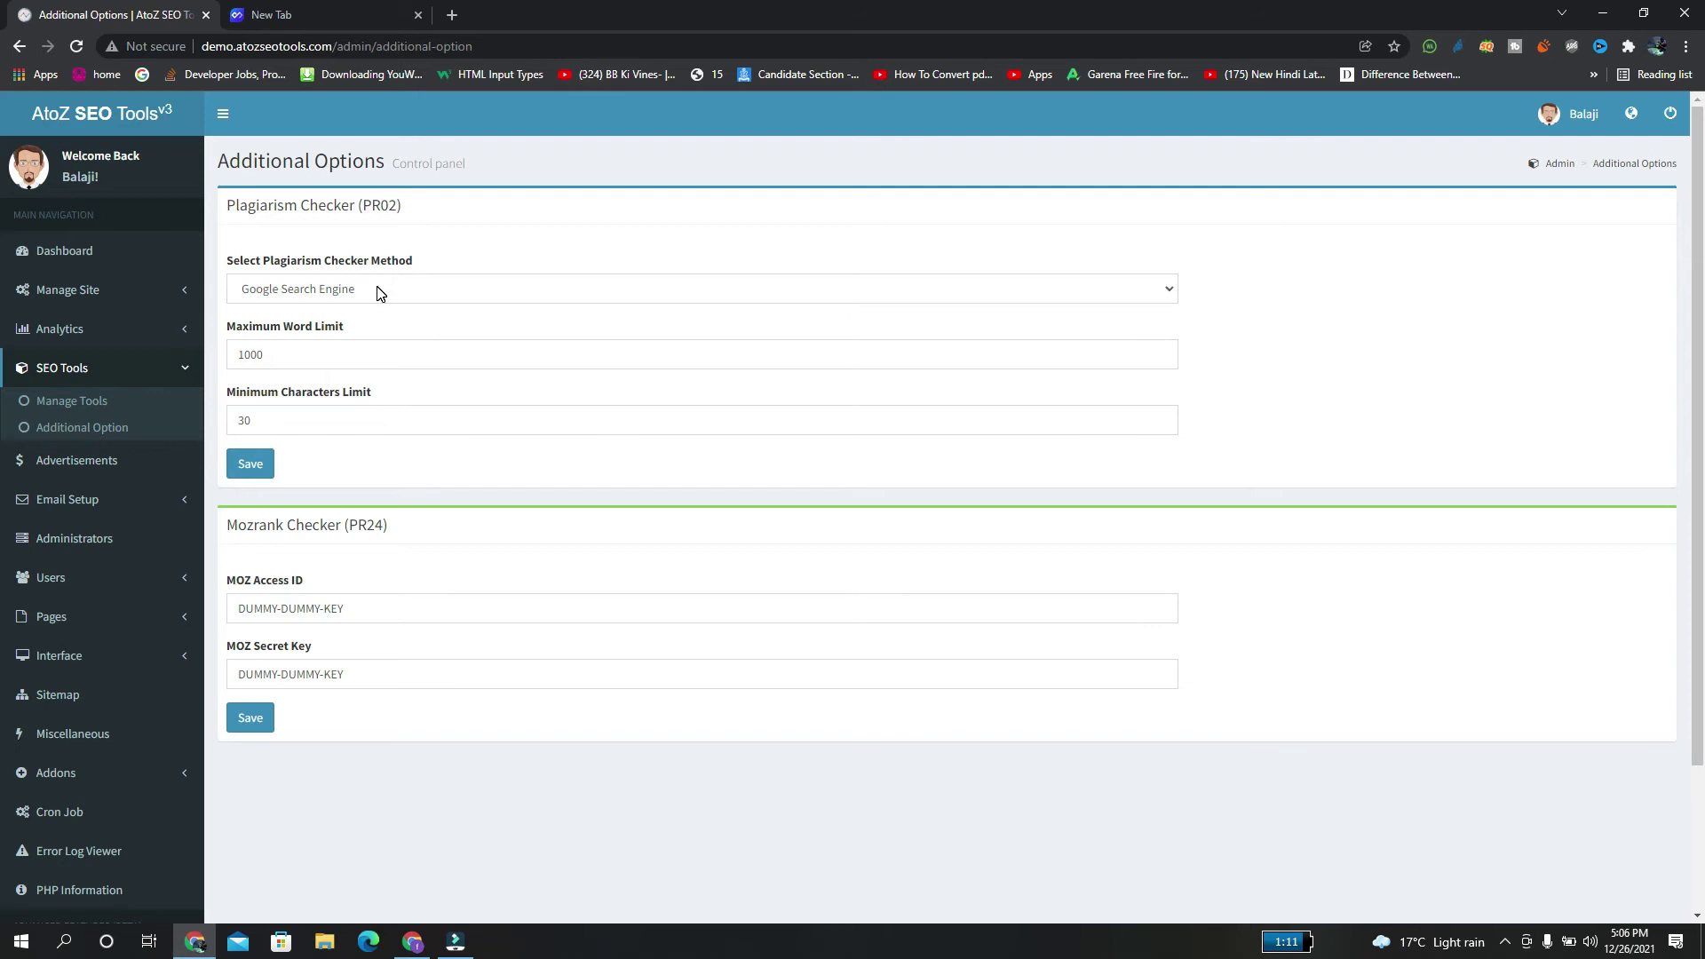
{"action": "left_click", "coordinate": [378, 291]}
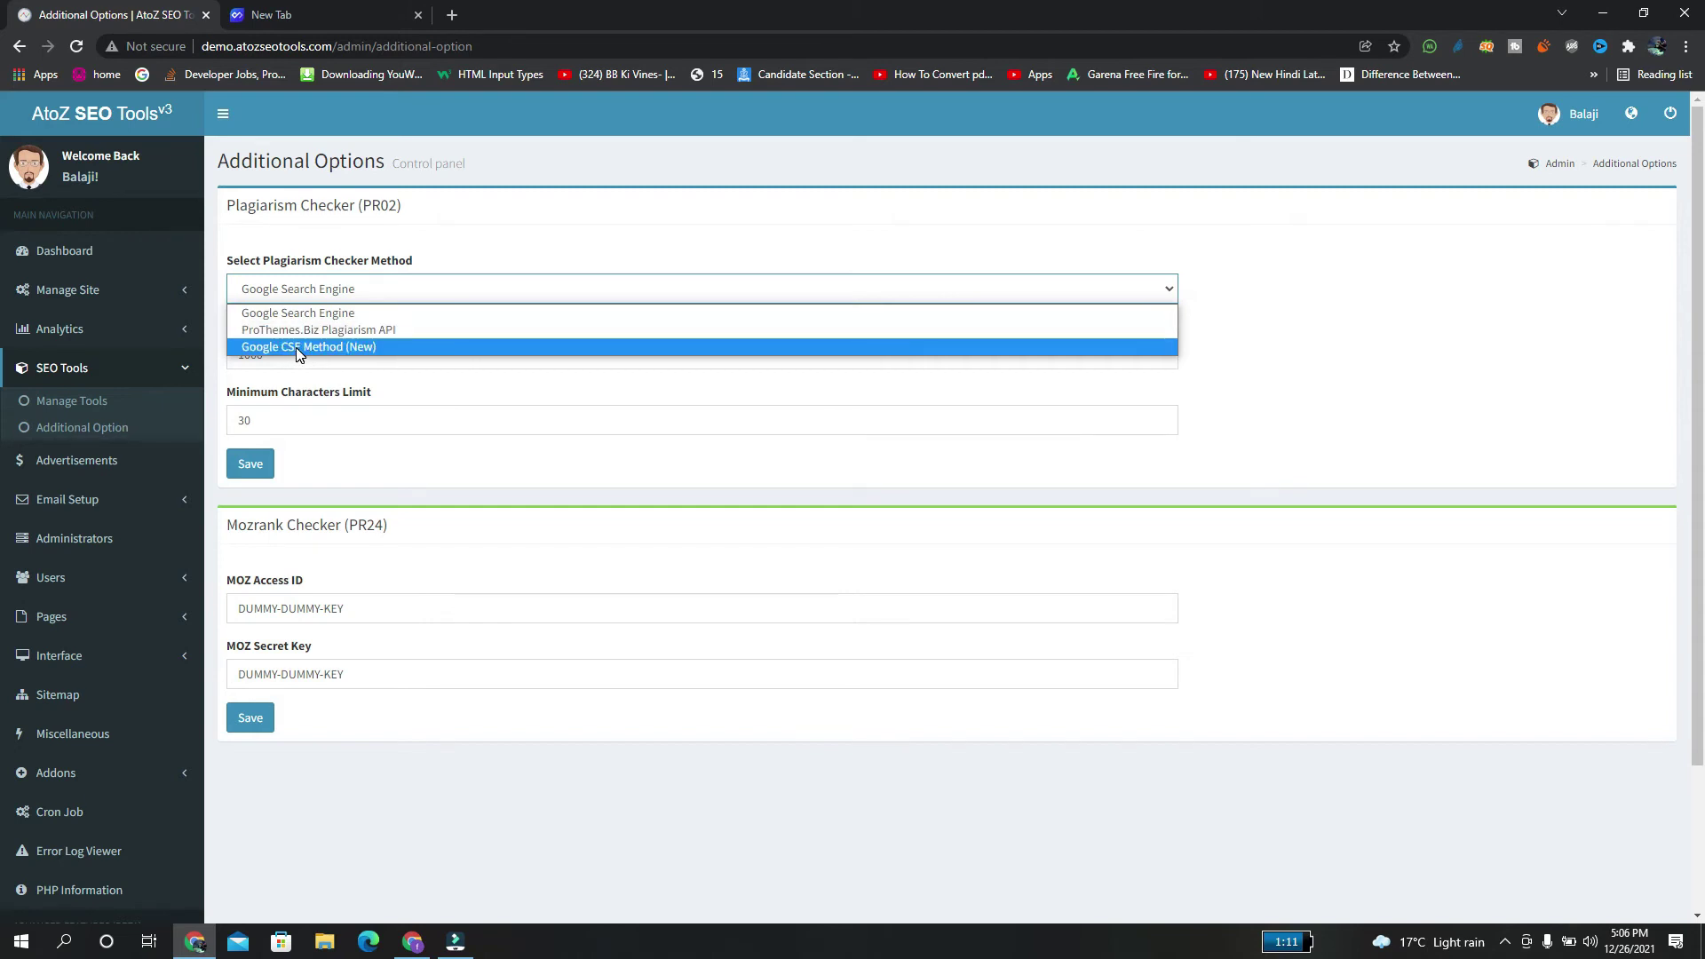
{"action": "left_click", "coordinate": [389, 335]}
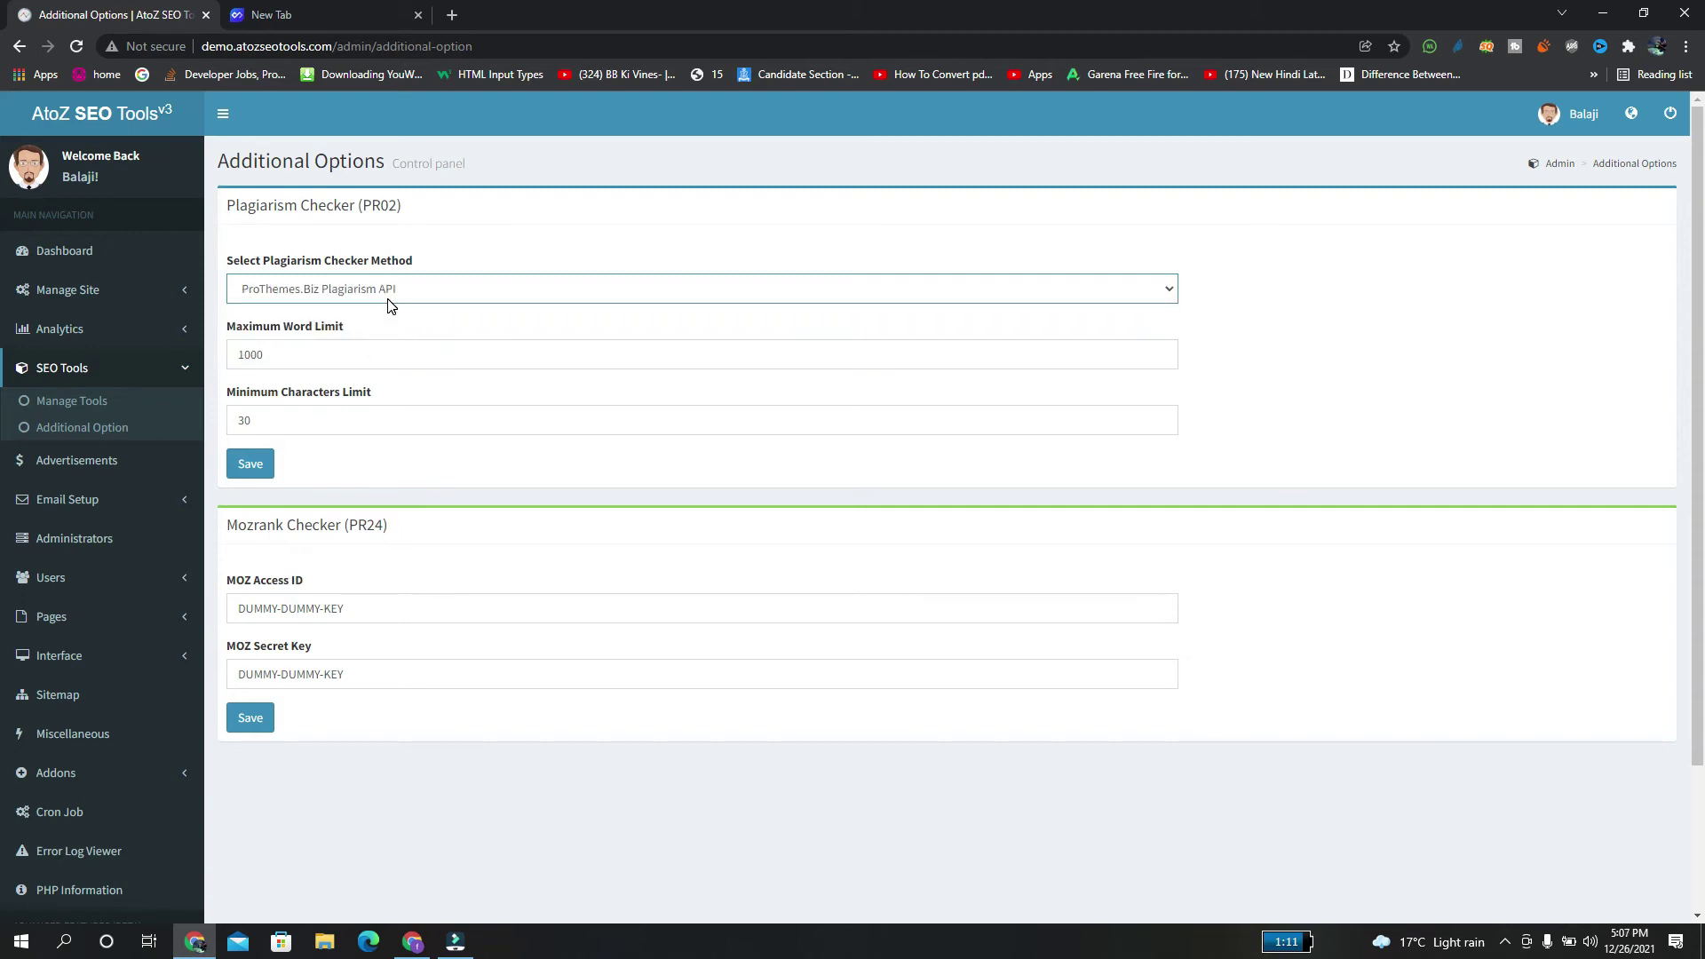
{"action": "left_click", "coordinate": [389, 293]}
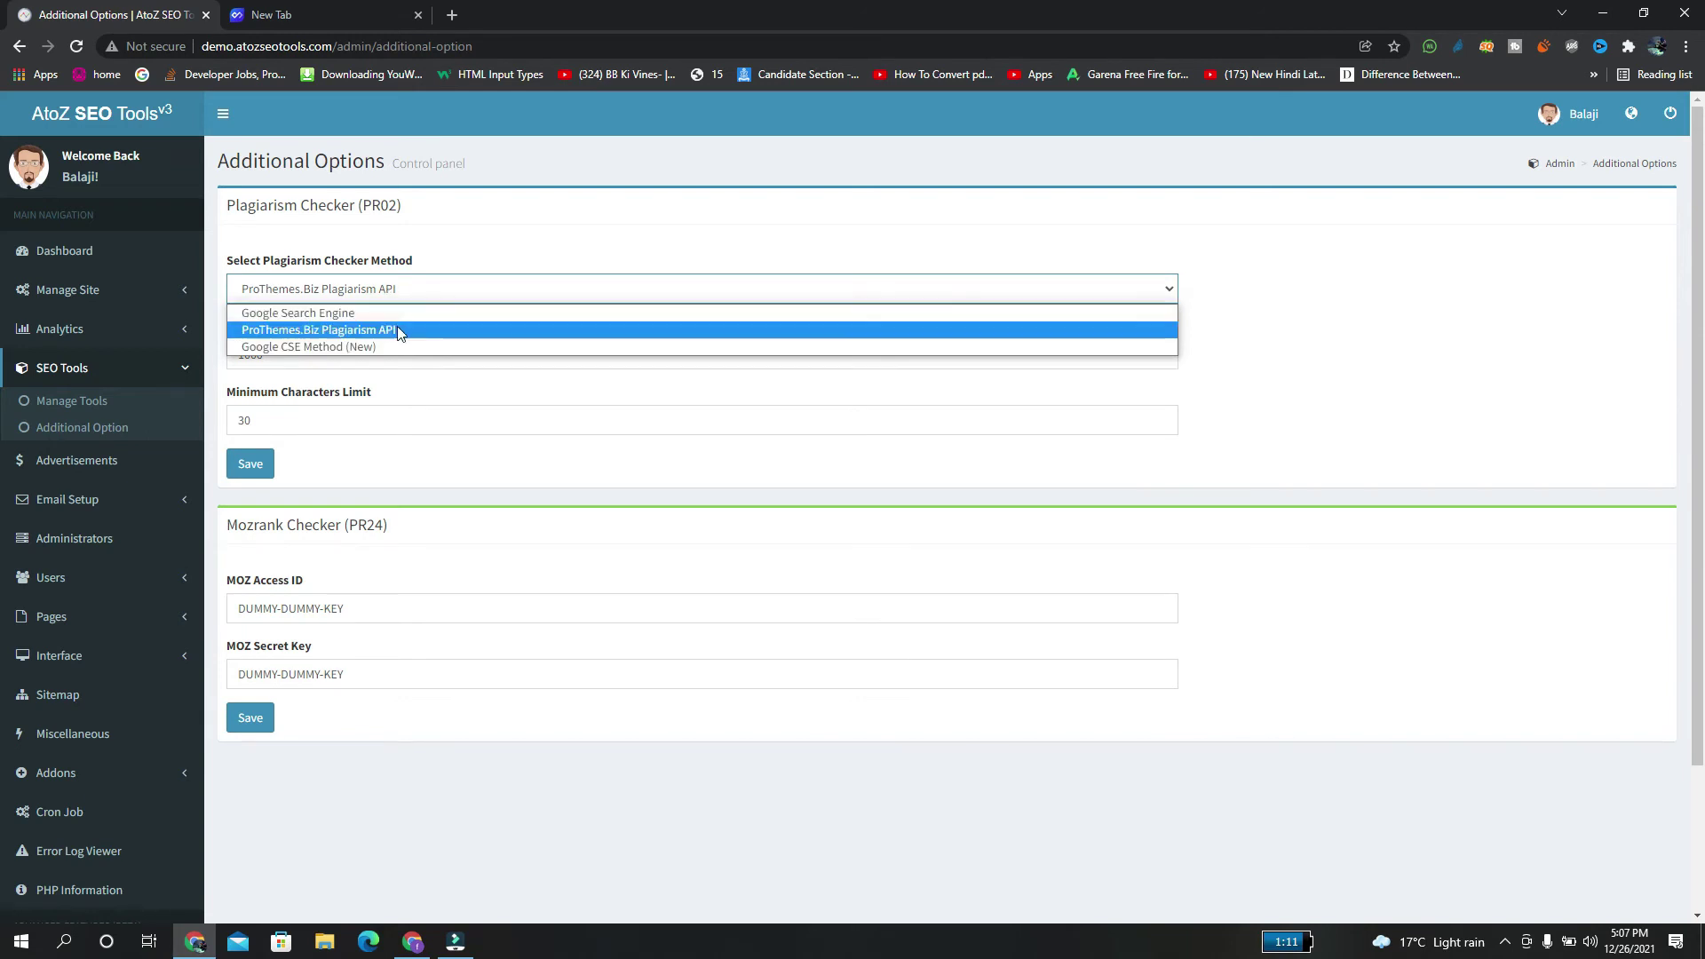
{"action": "left_click", "coordinate": [430, 382]}
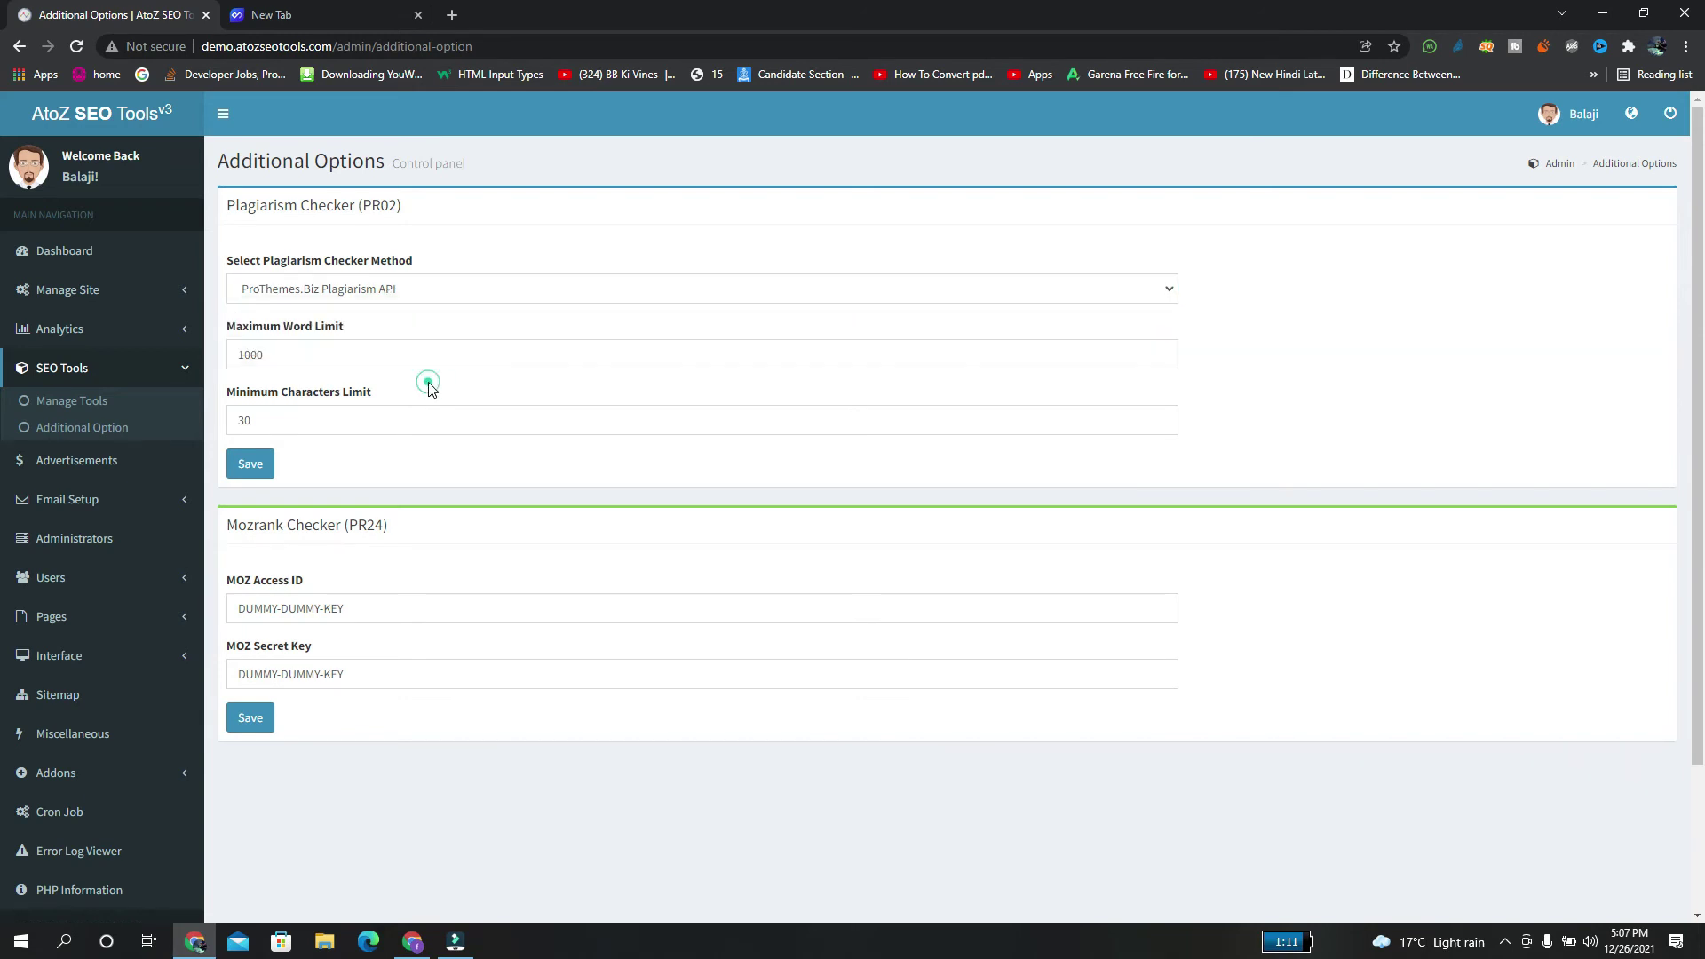
{"action": "left_click", "coordinate": [297, 355]}
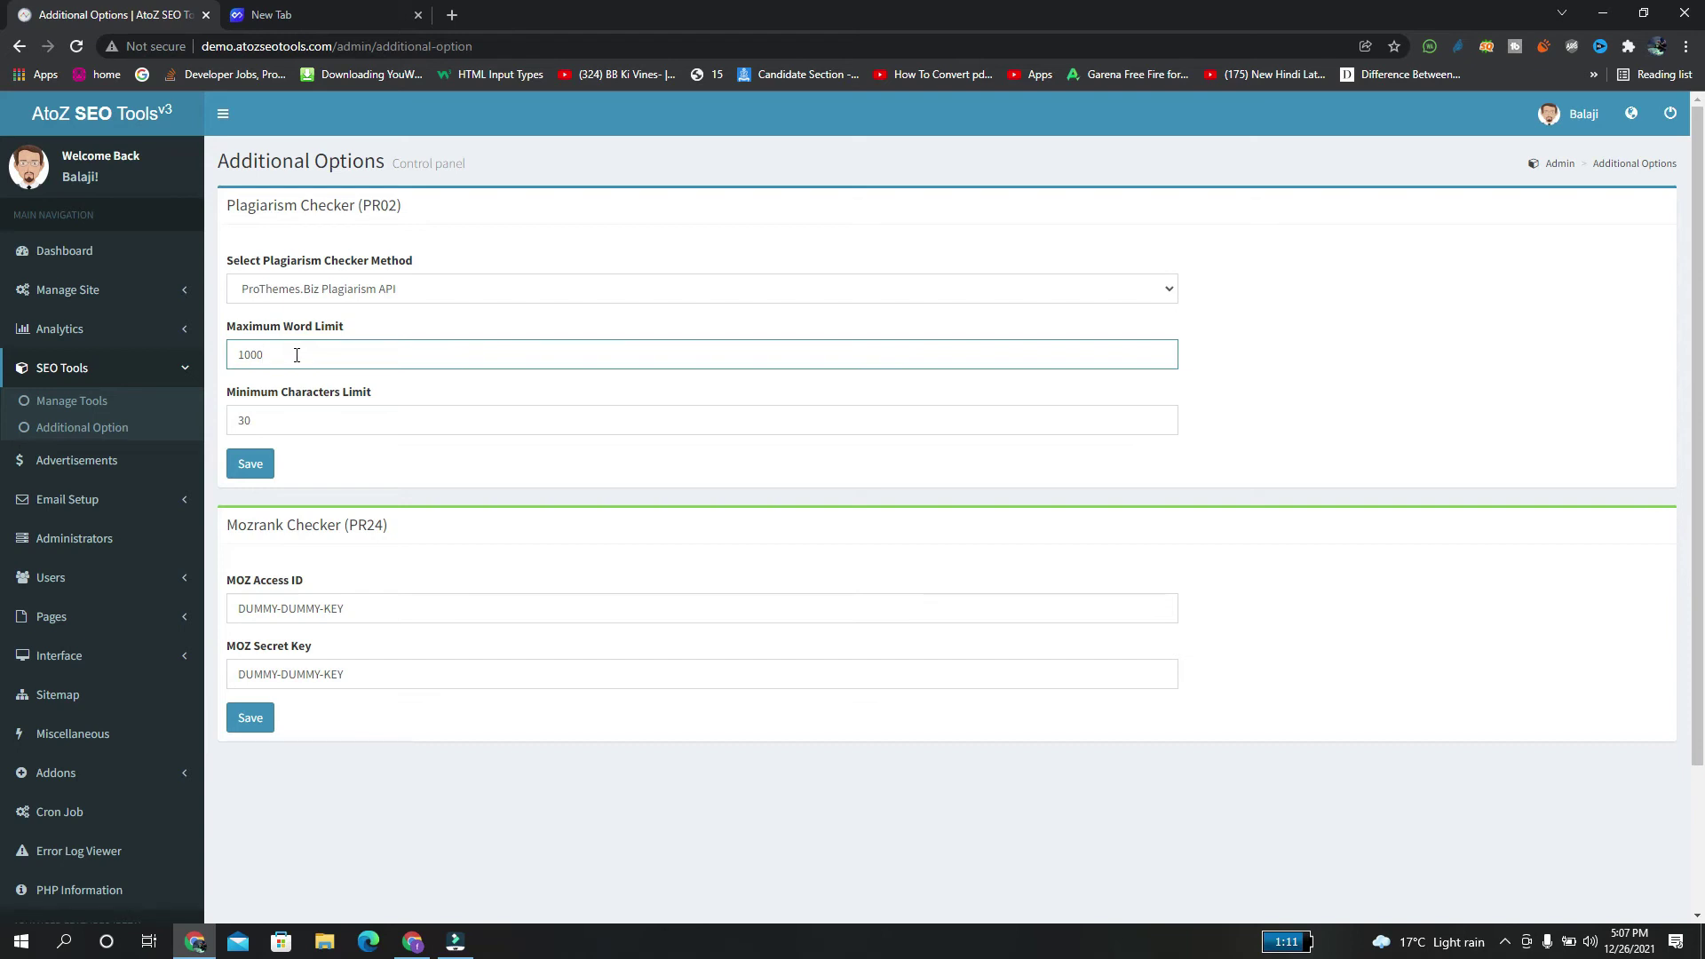
{"action": "left_click", "coordinate": [258, 413]}
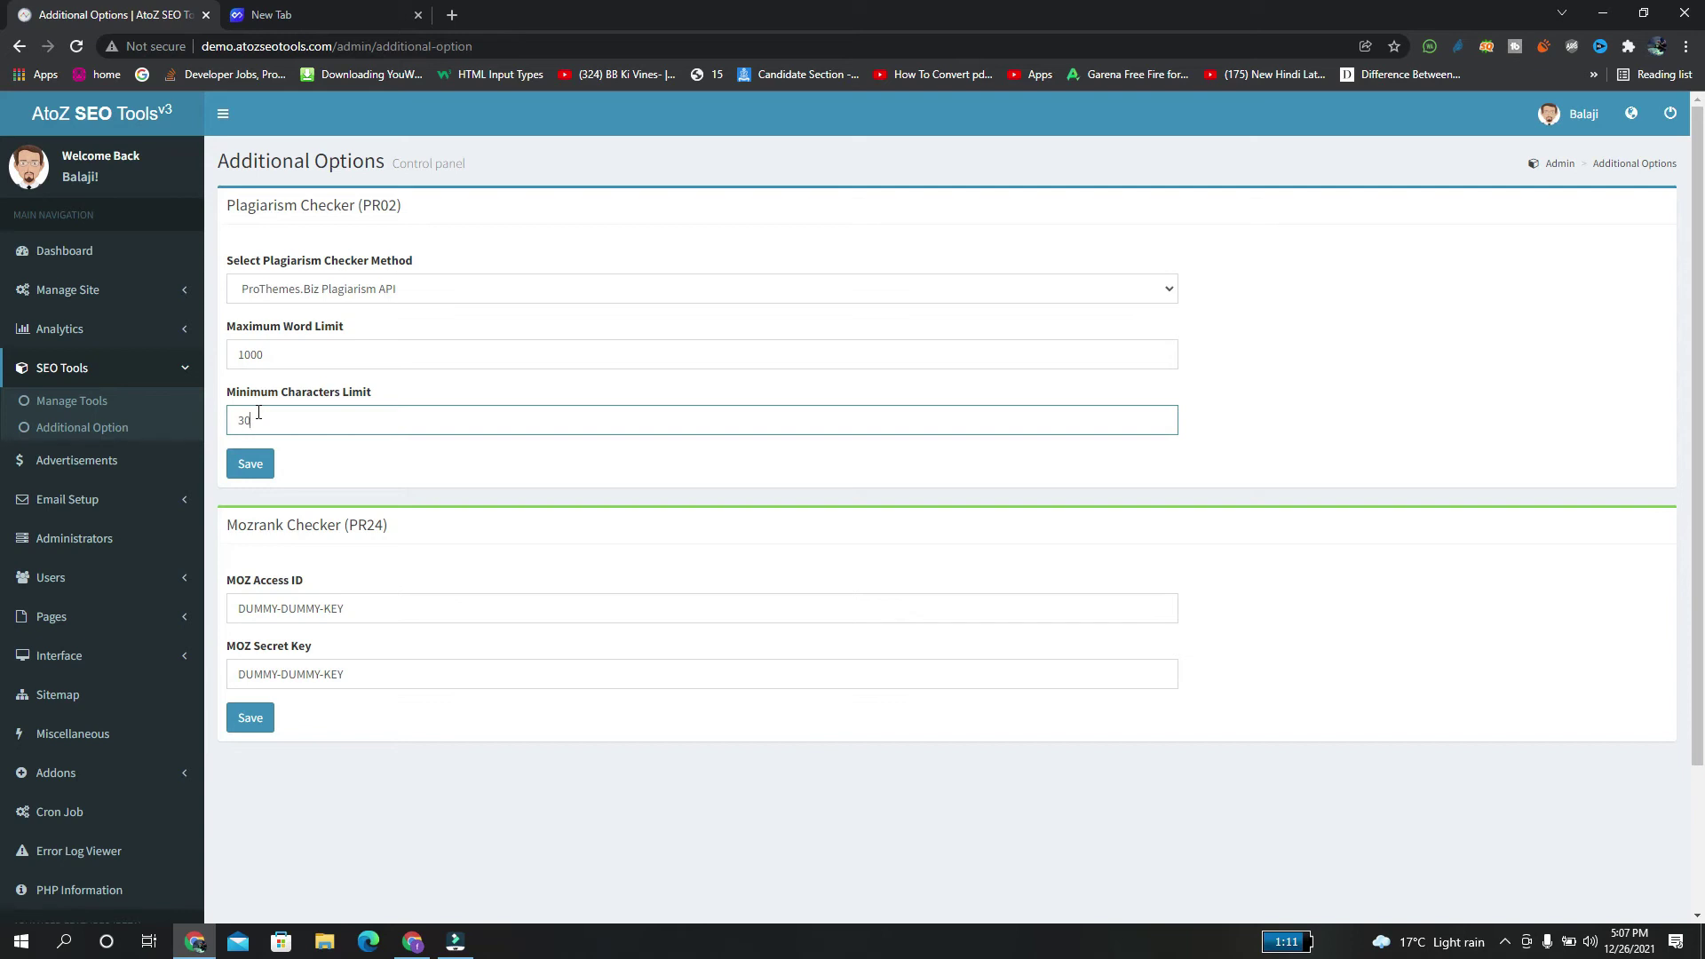
Step: Review the Advertisements ad spots and the Email Setup pages for sending email, email templates and mail settings
{"action": "left_click", "coordinate": [69, 460]}
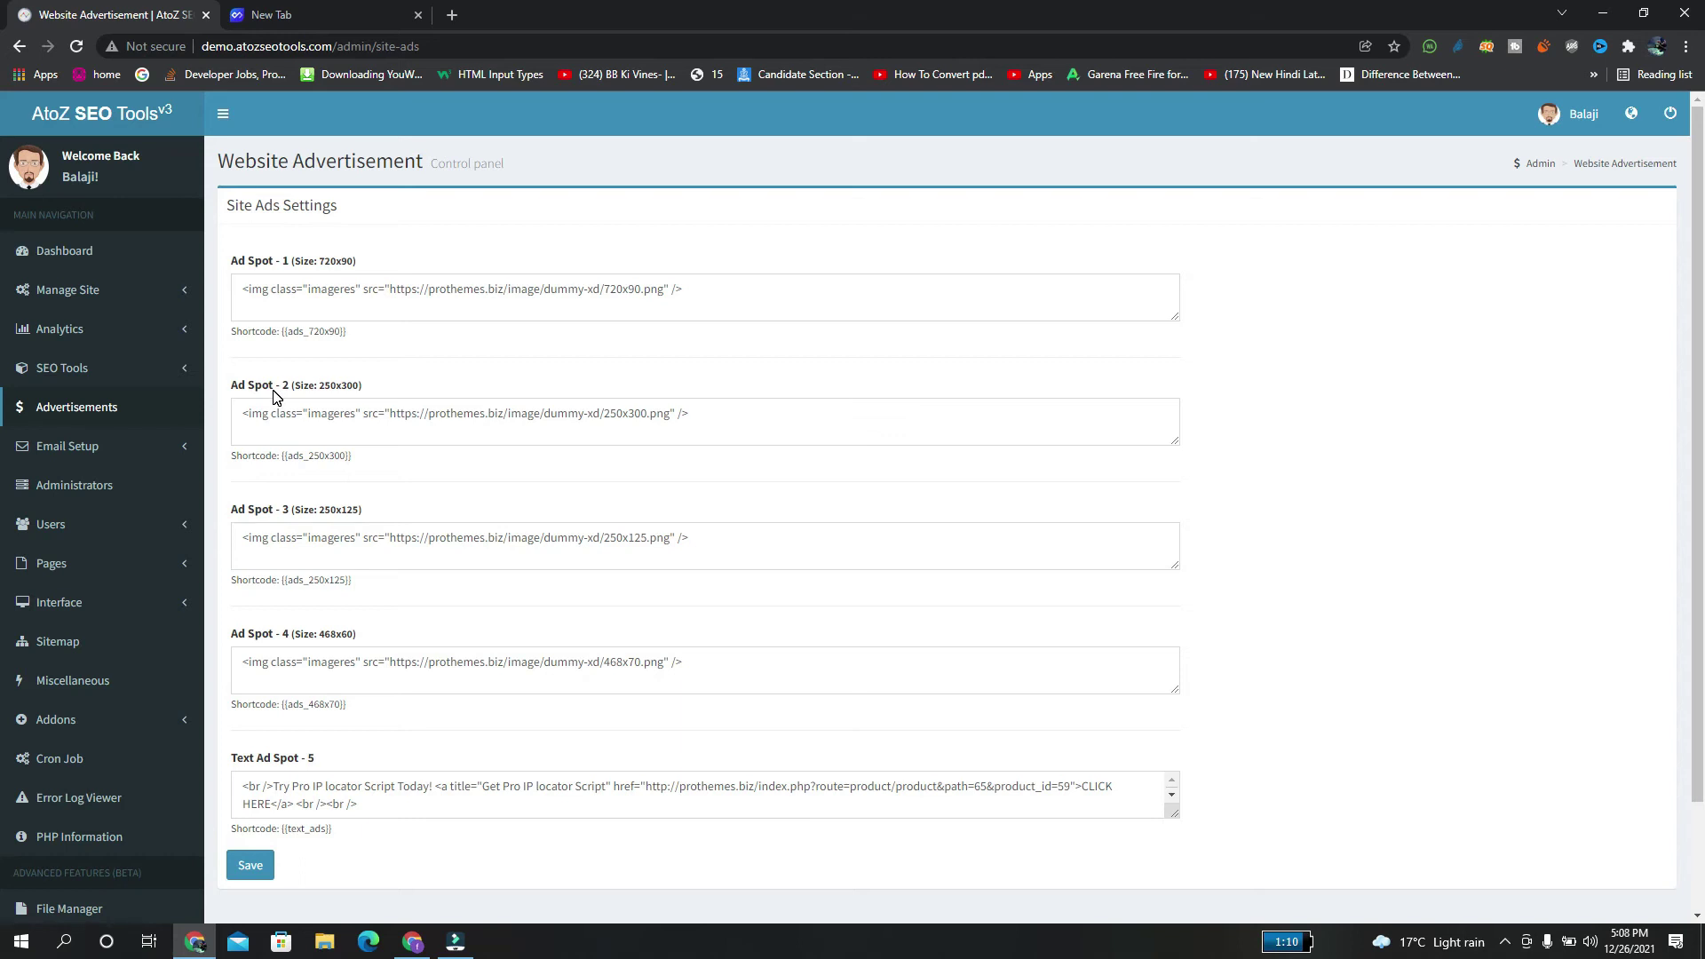
{"action": "left_click", "coordinate": [103, 450]}
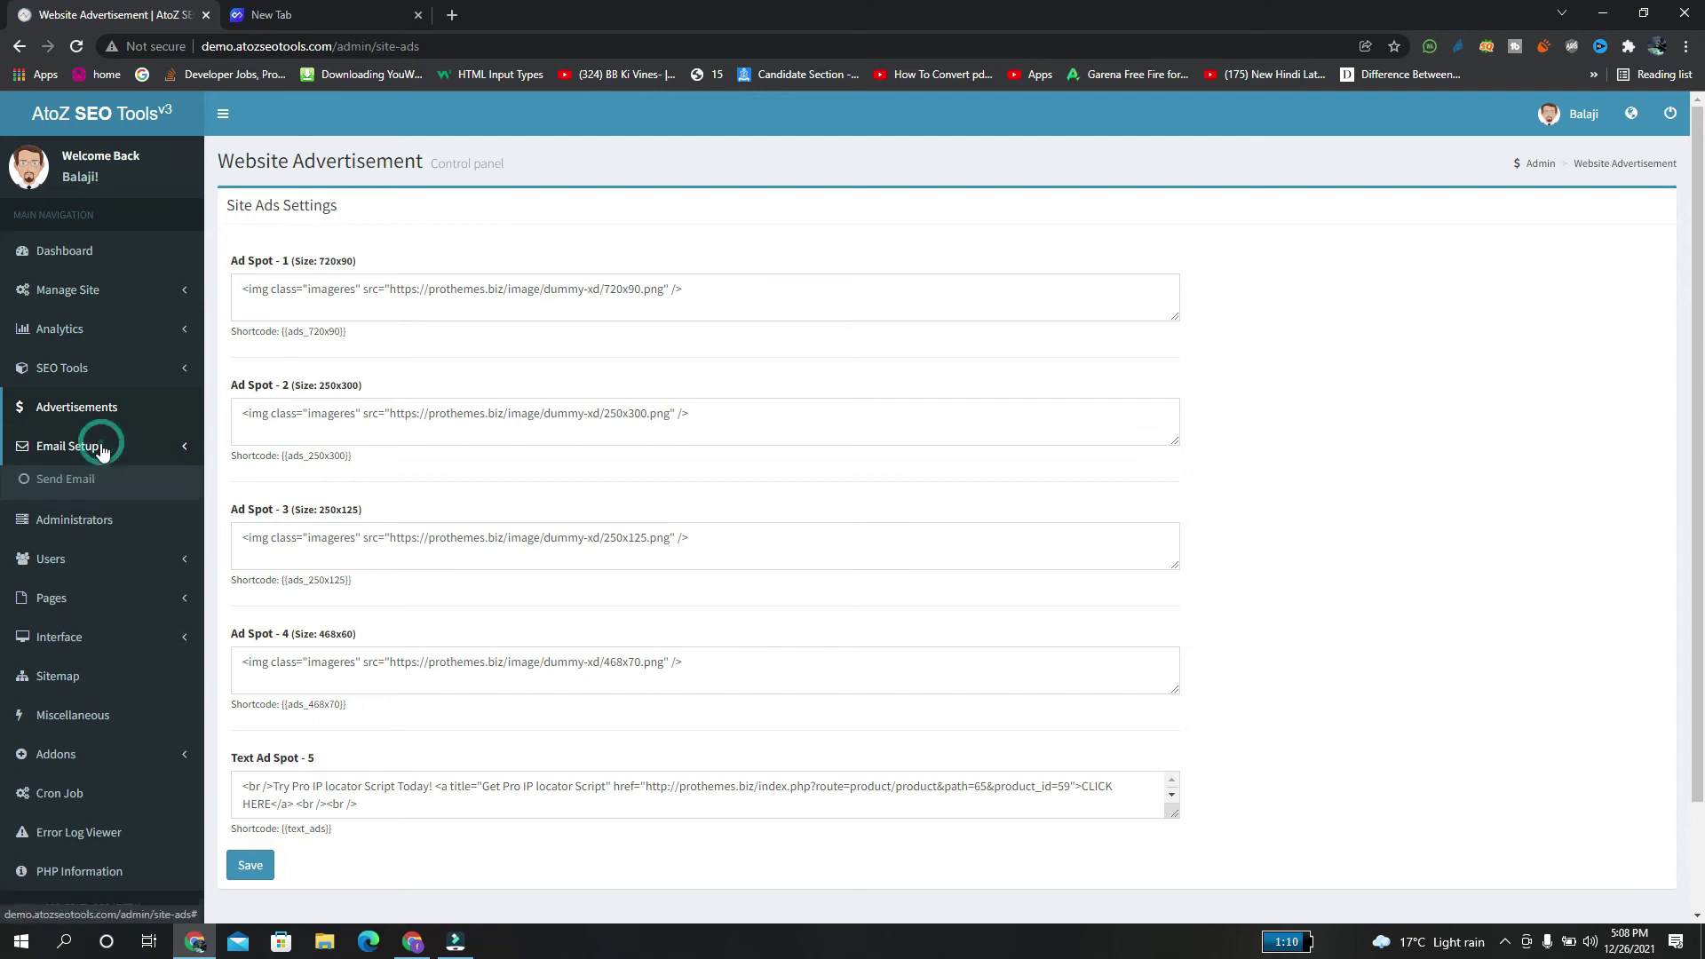
{"action": "left_click", "coordinate": [94, 481]}
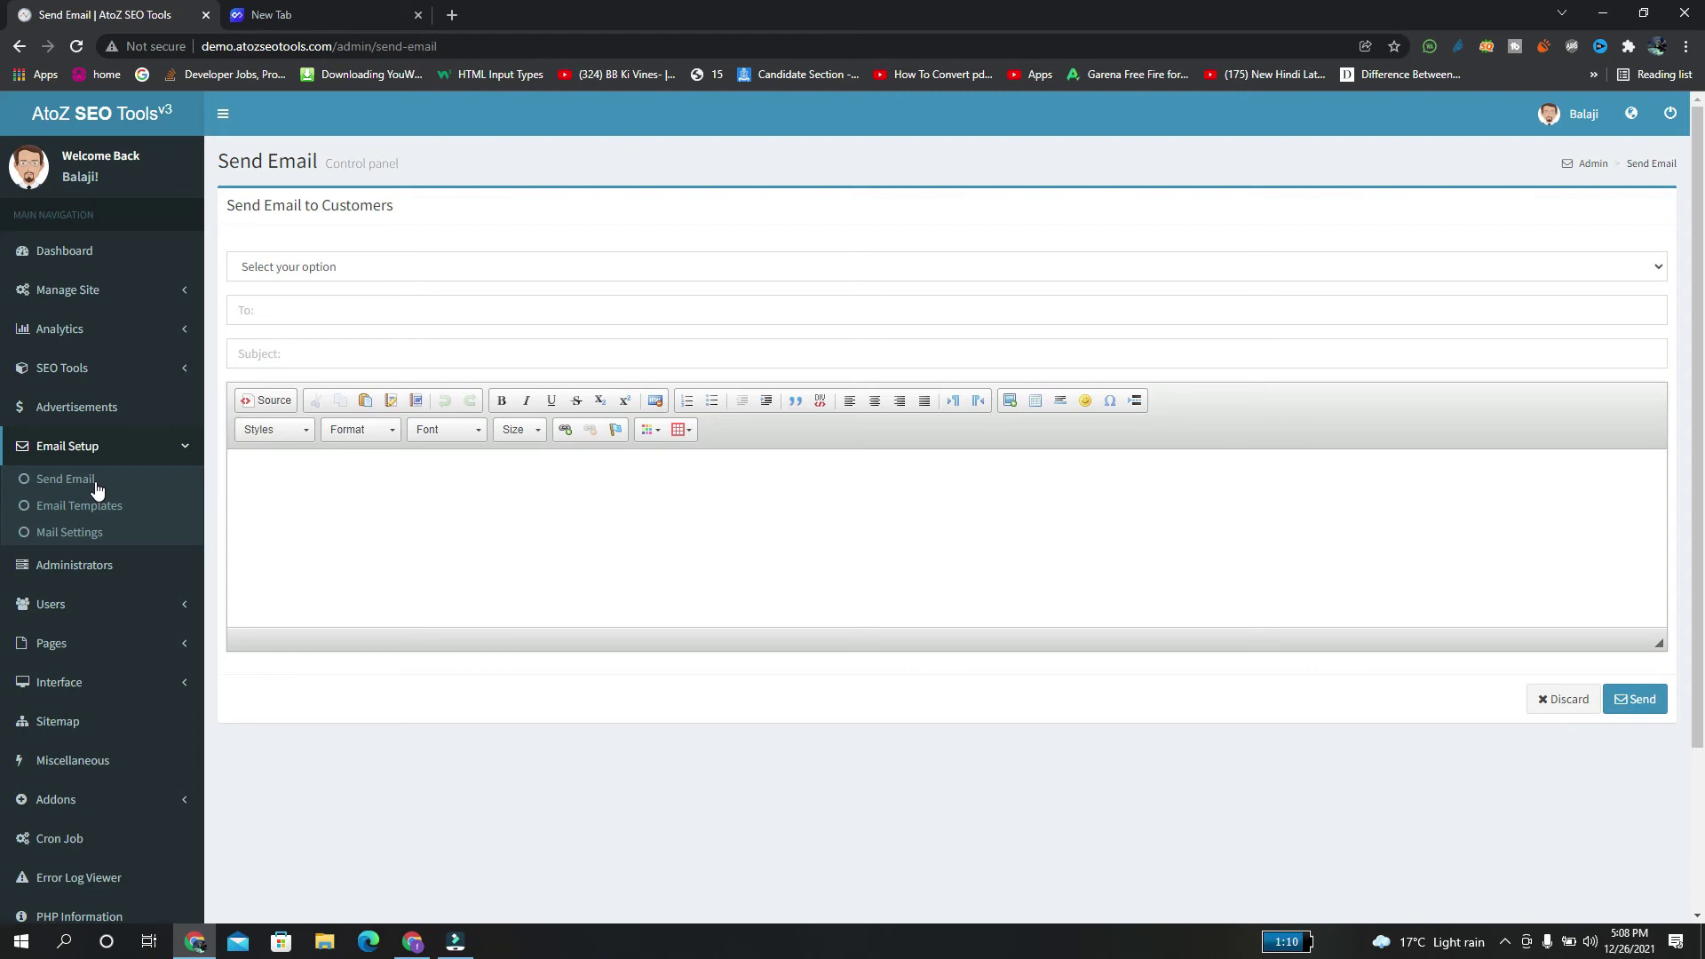
{"action": "left_click", "coordinate": [65, 513]}
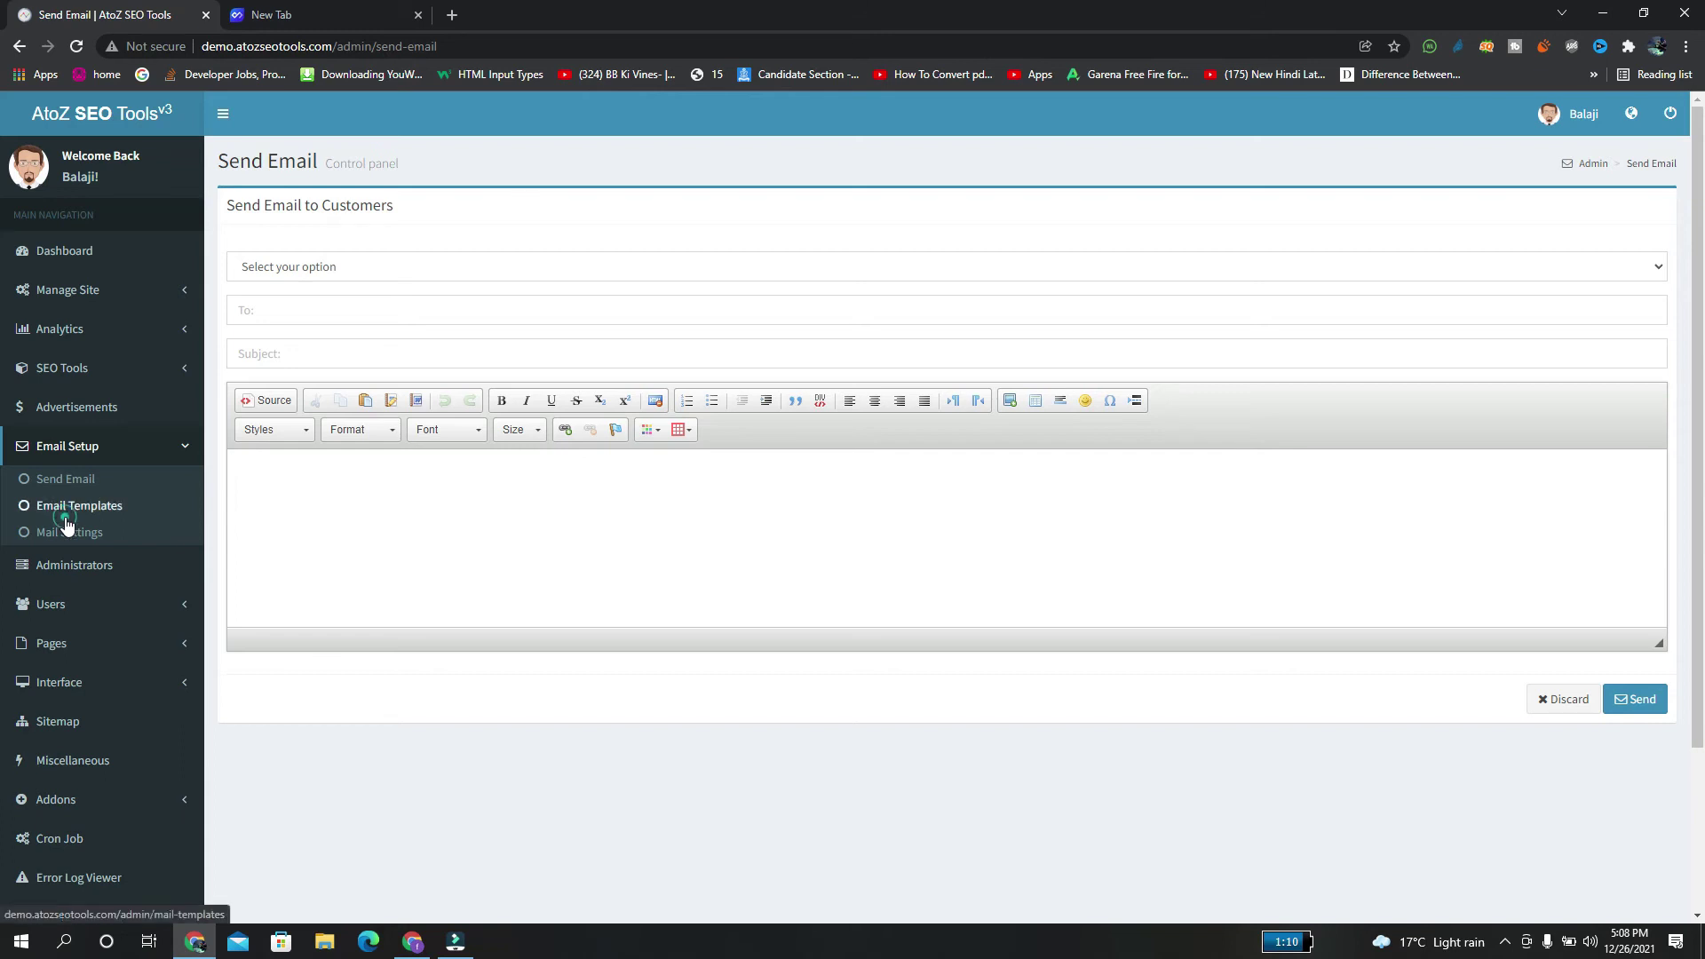
{"action": "left_click", "coordinate": [59, 535]}
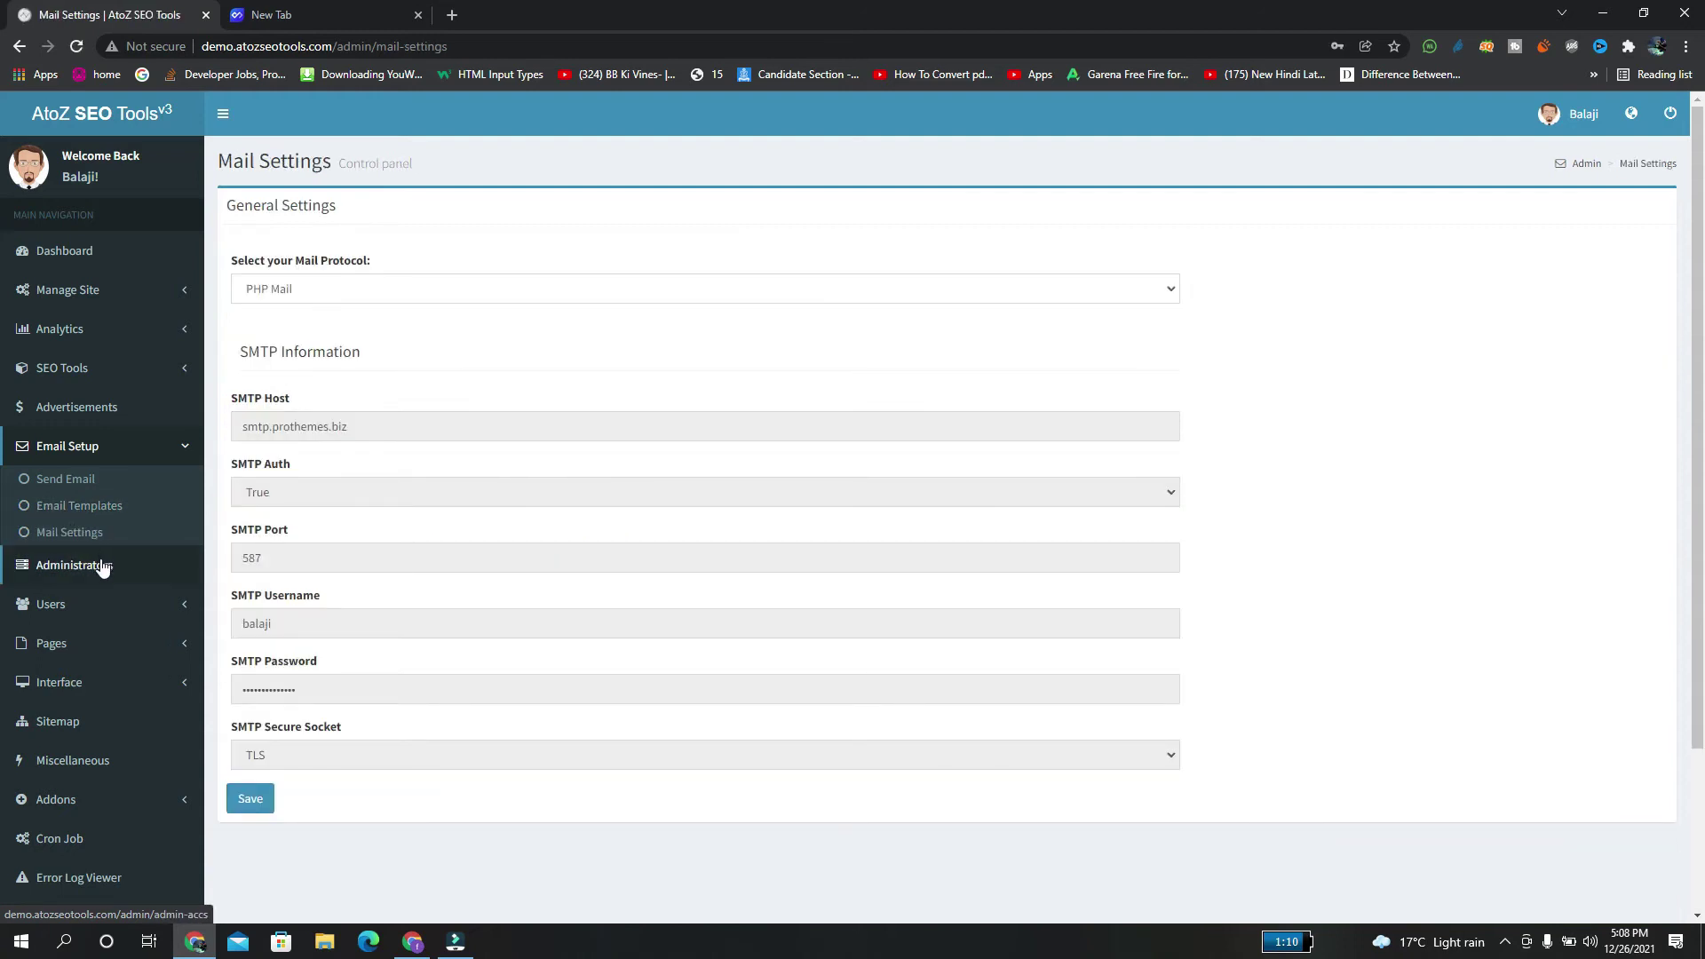
Step: Review the administrator account overview with its login history, plus the Add User form and the Manage Users list
{"action": "left_click", "coordinate": [102, 567]}
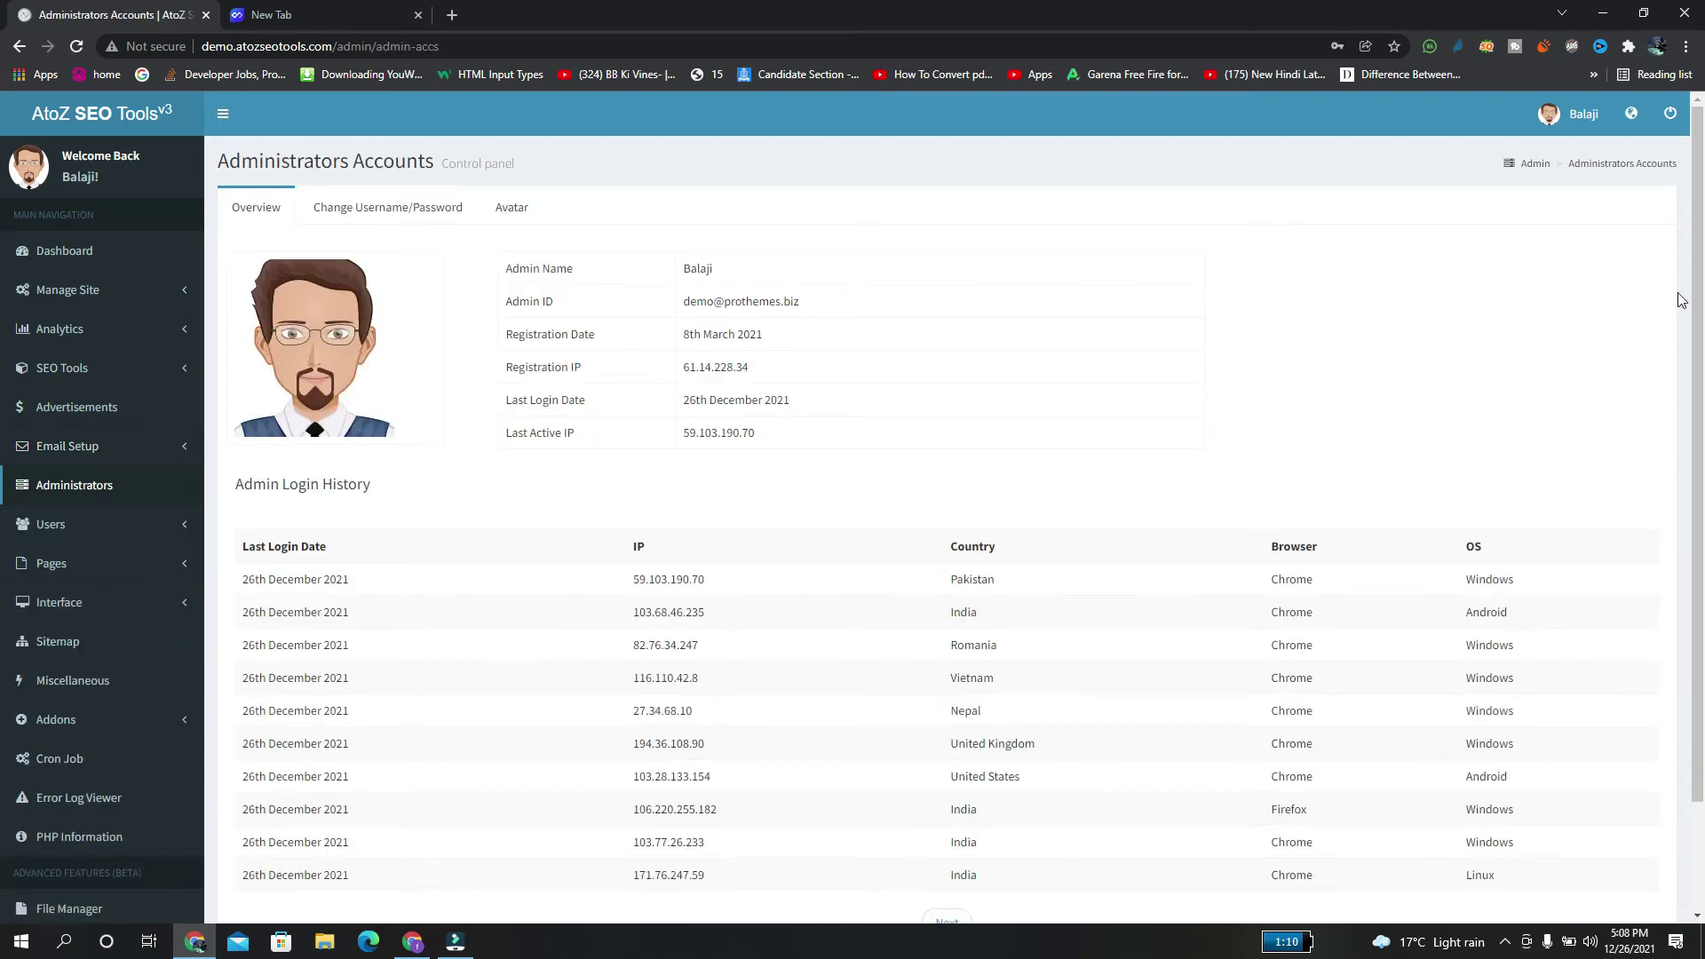
{"action": "left_click_drag", "start_coordinate": [1696, 300], "coordinate": [1700, 751]}
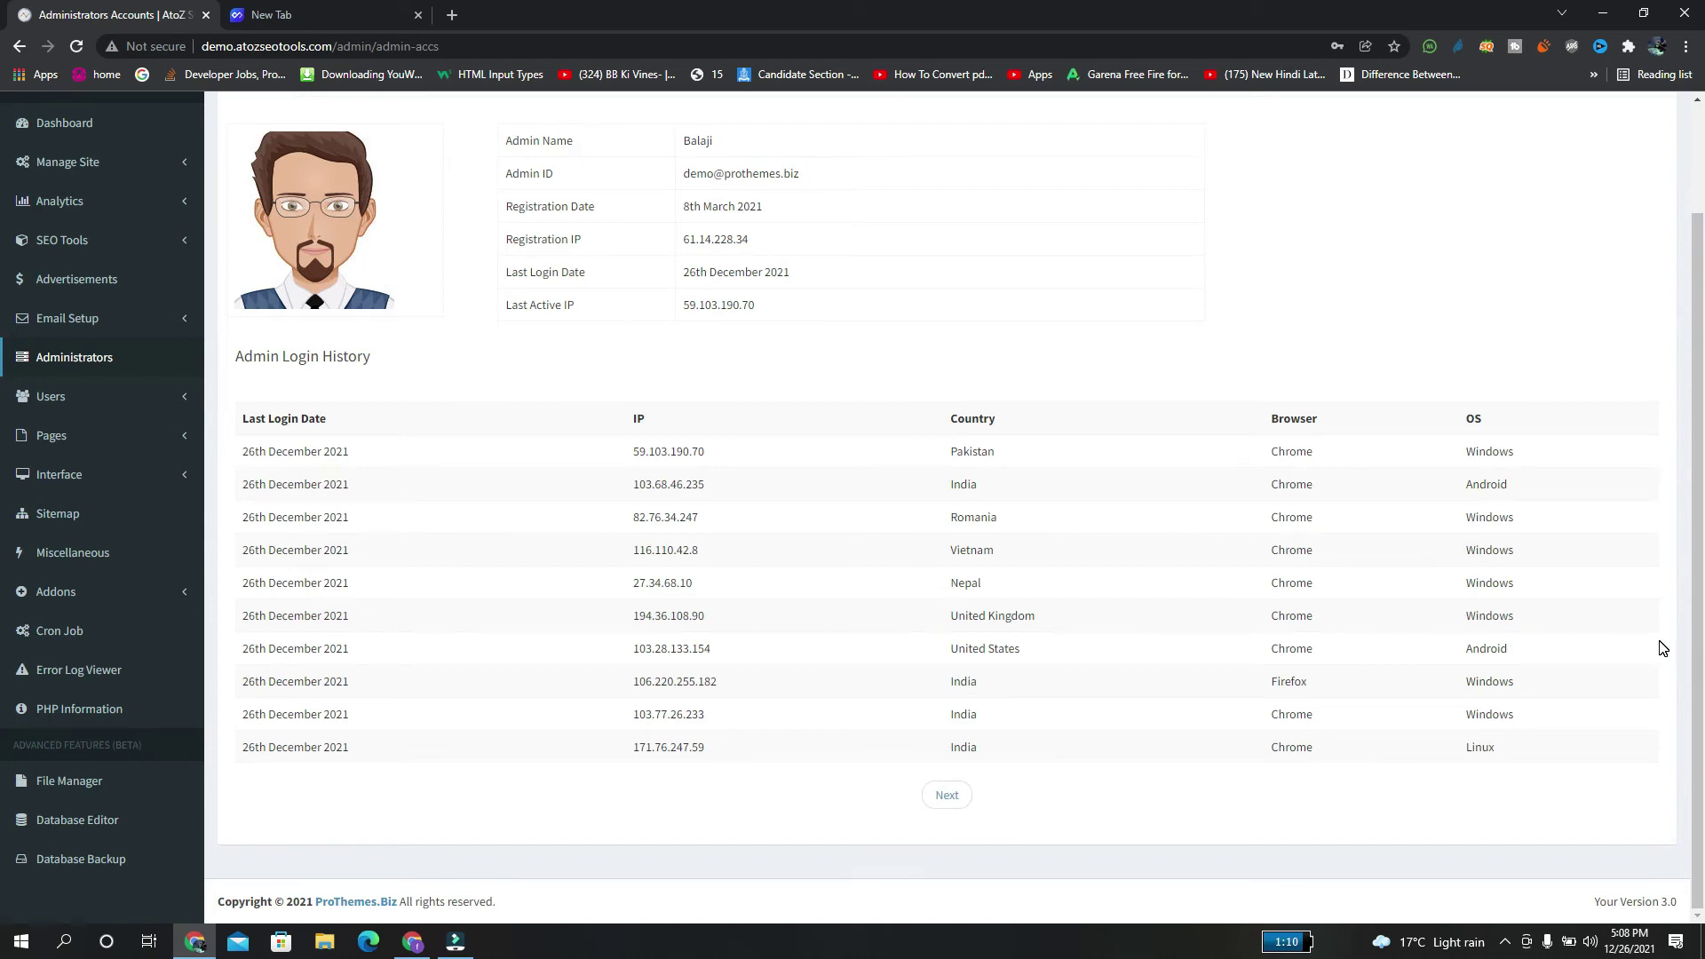
{"action": "left_click", "coordinate": [30, 400]}
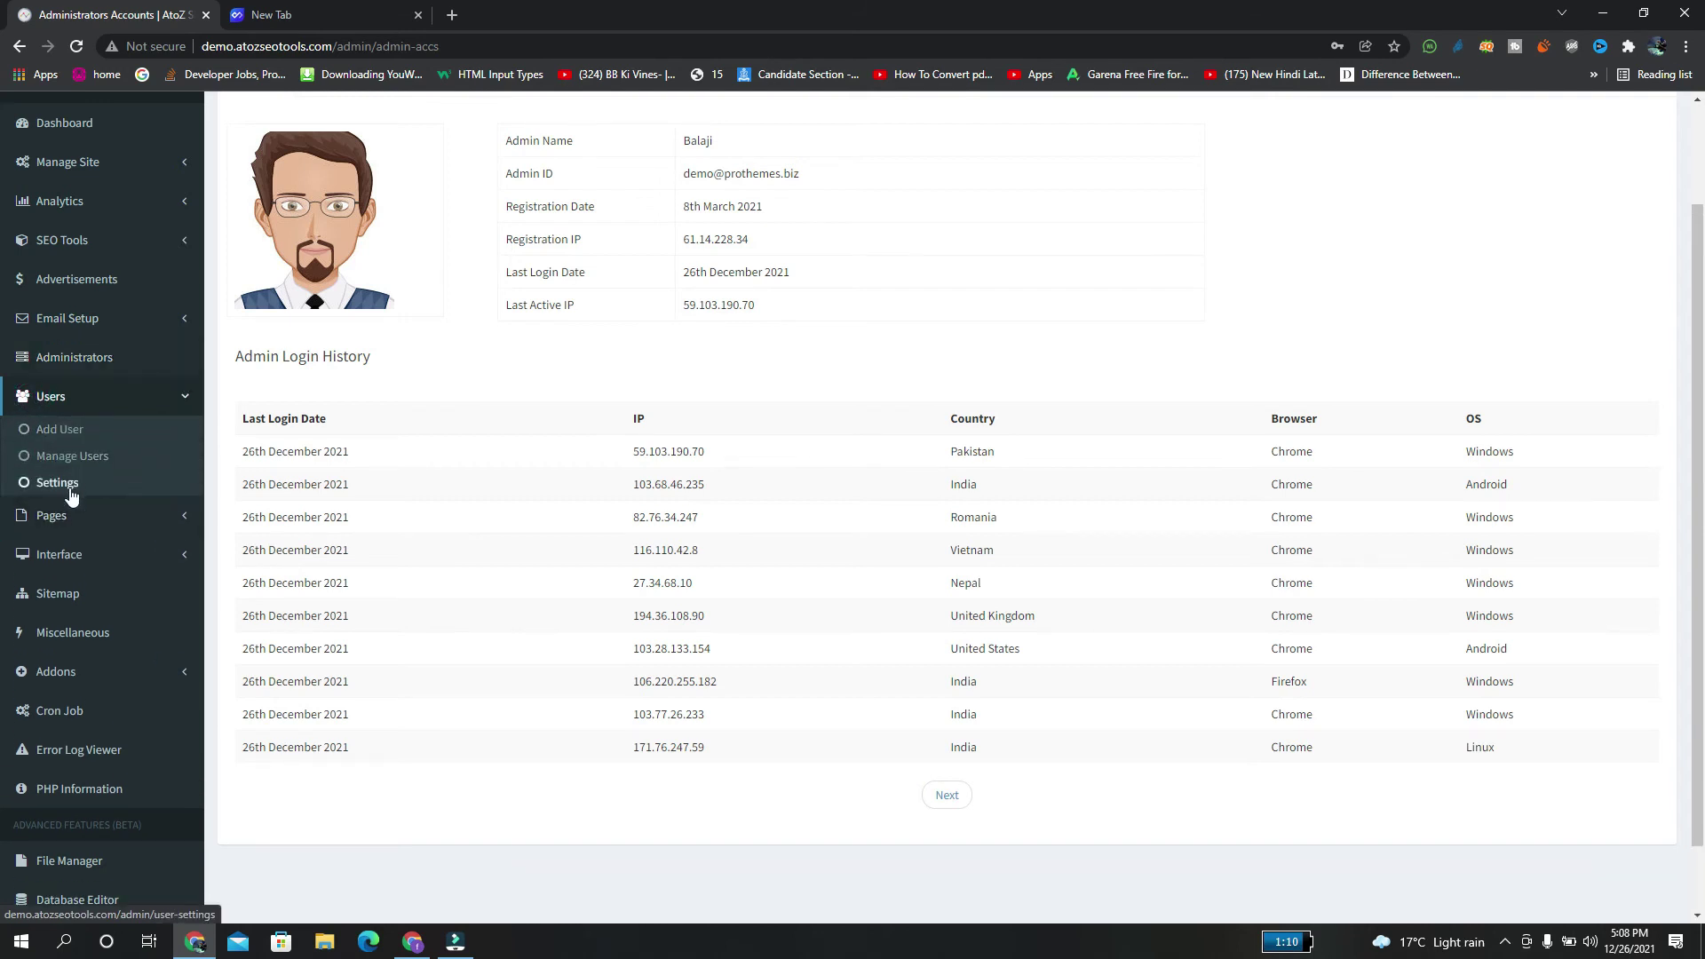
{"action": "left_click", "coordinate": [53, 429]}
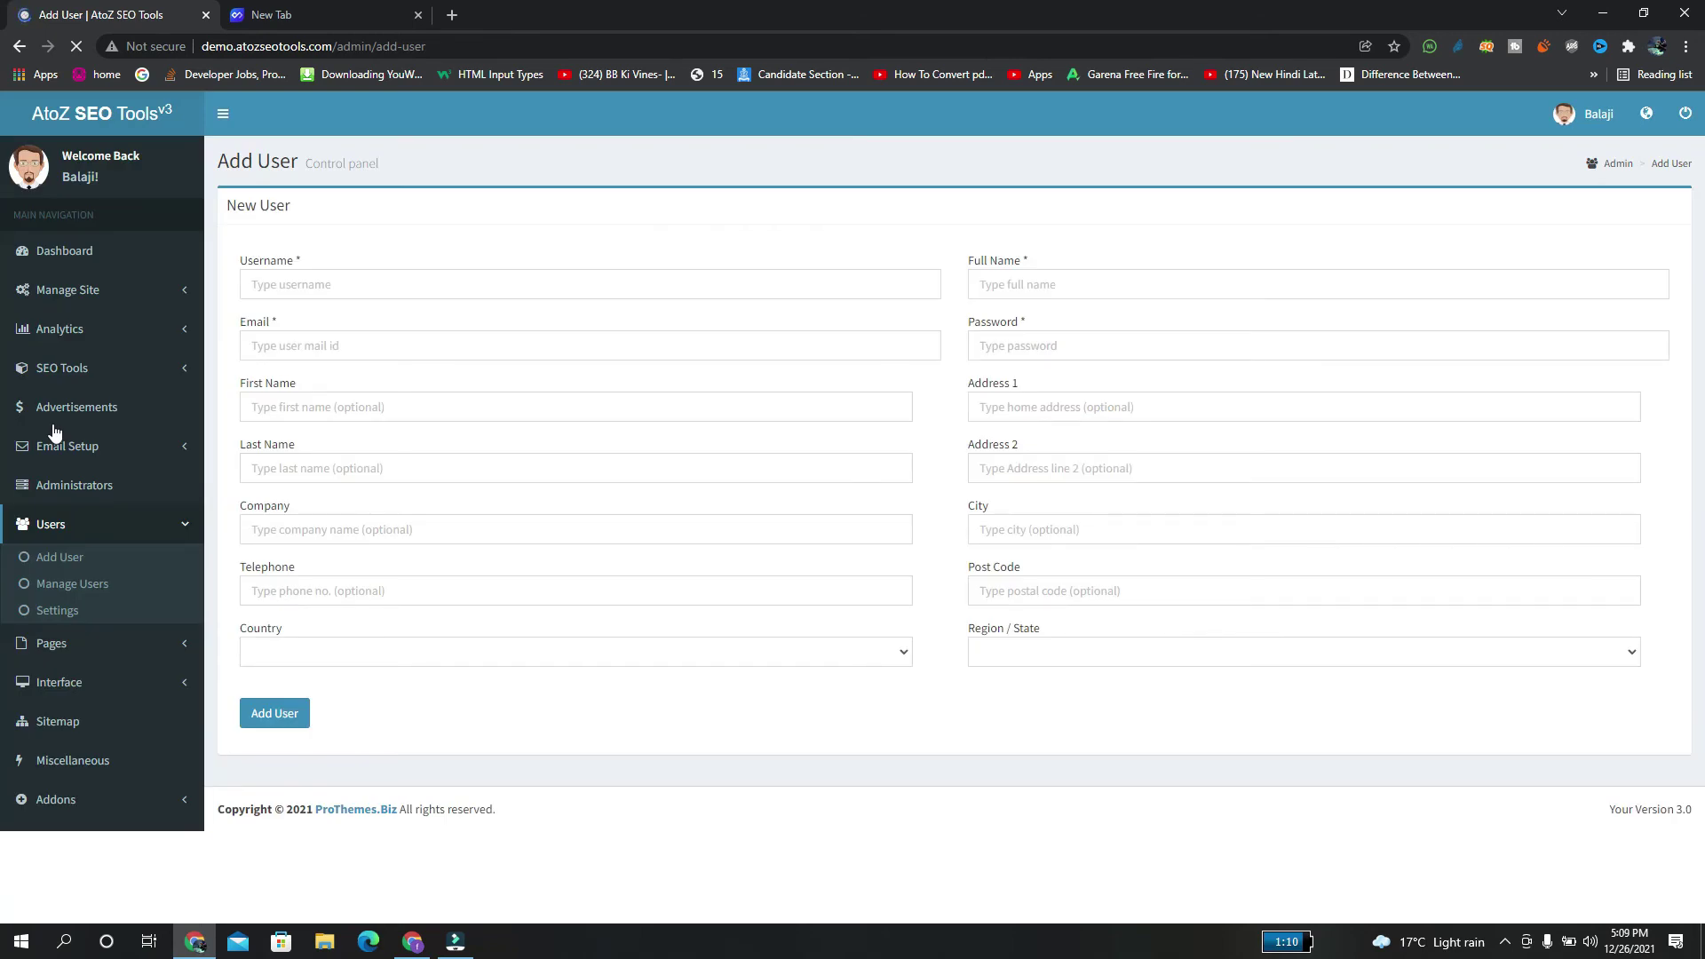
{"action": "left_click", "coordinate": [84, 587]}
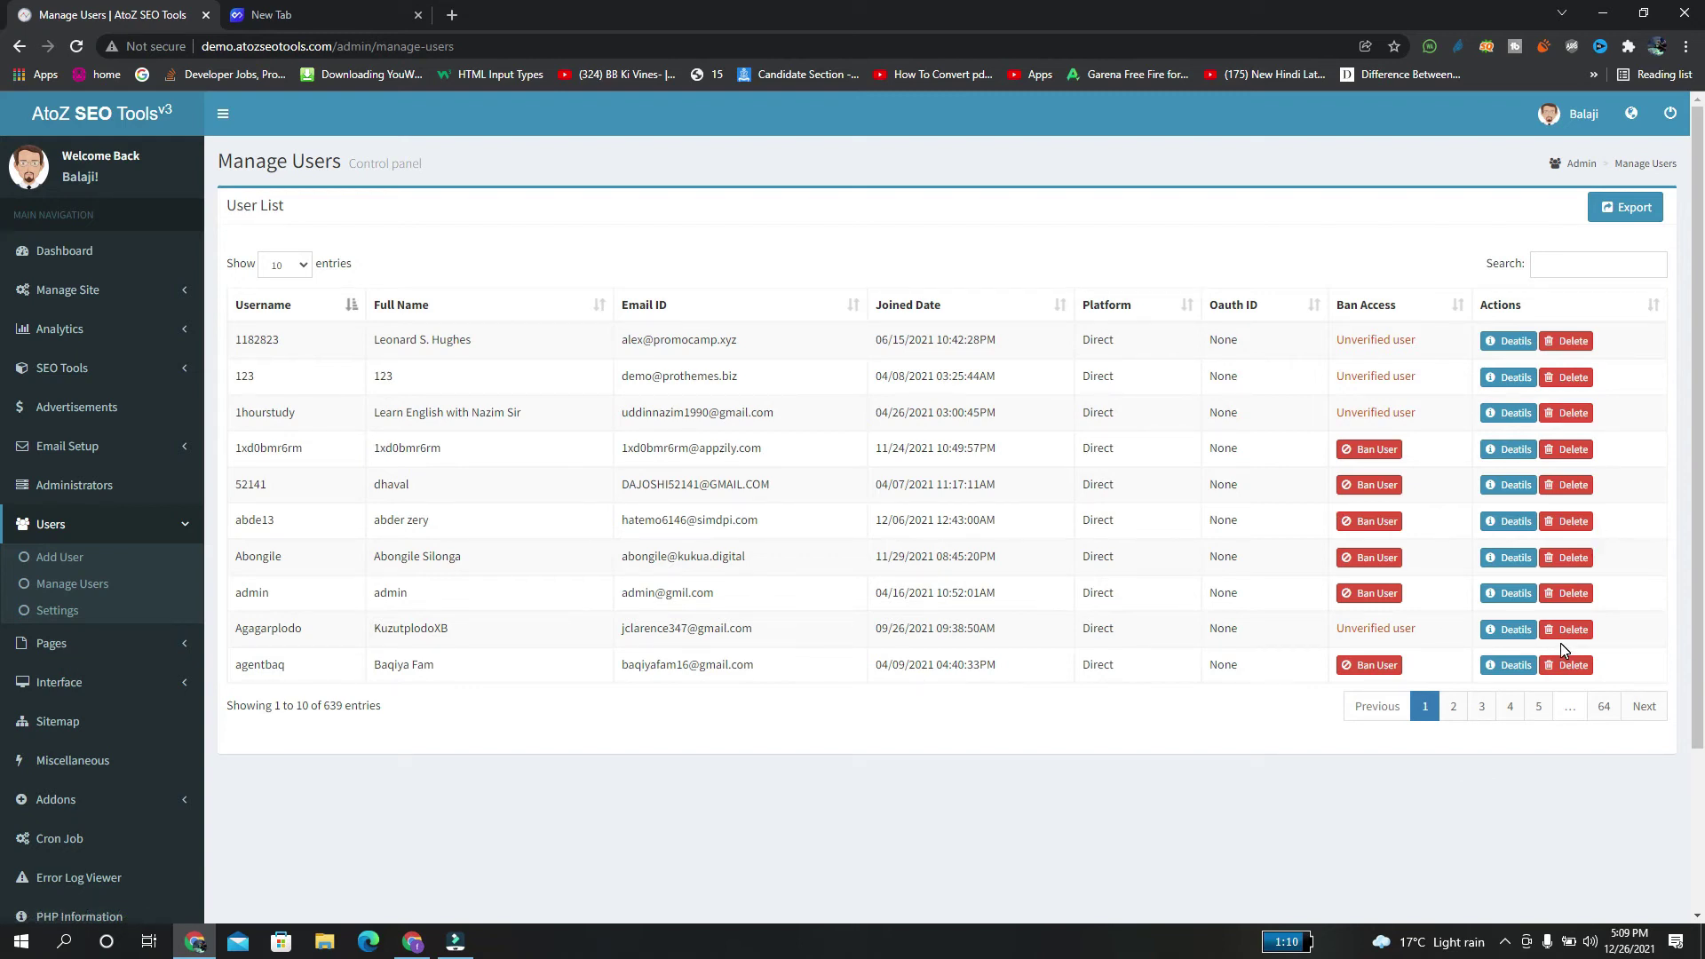
Step: Examine the User Account Settings, including the registration options, visitors limit and the Google, Facebook and Twitter OAuth sections
{"action": "left_click", "coordinate": [46, 613]}
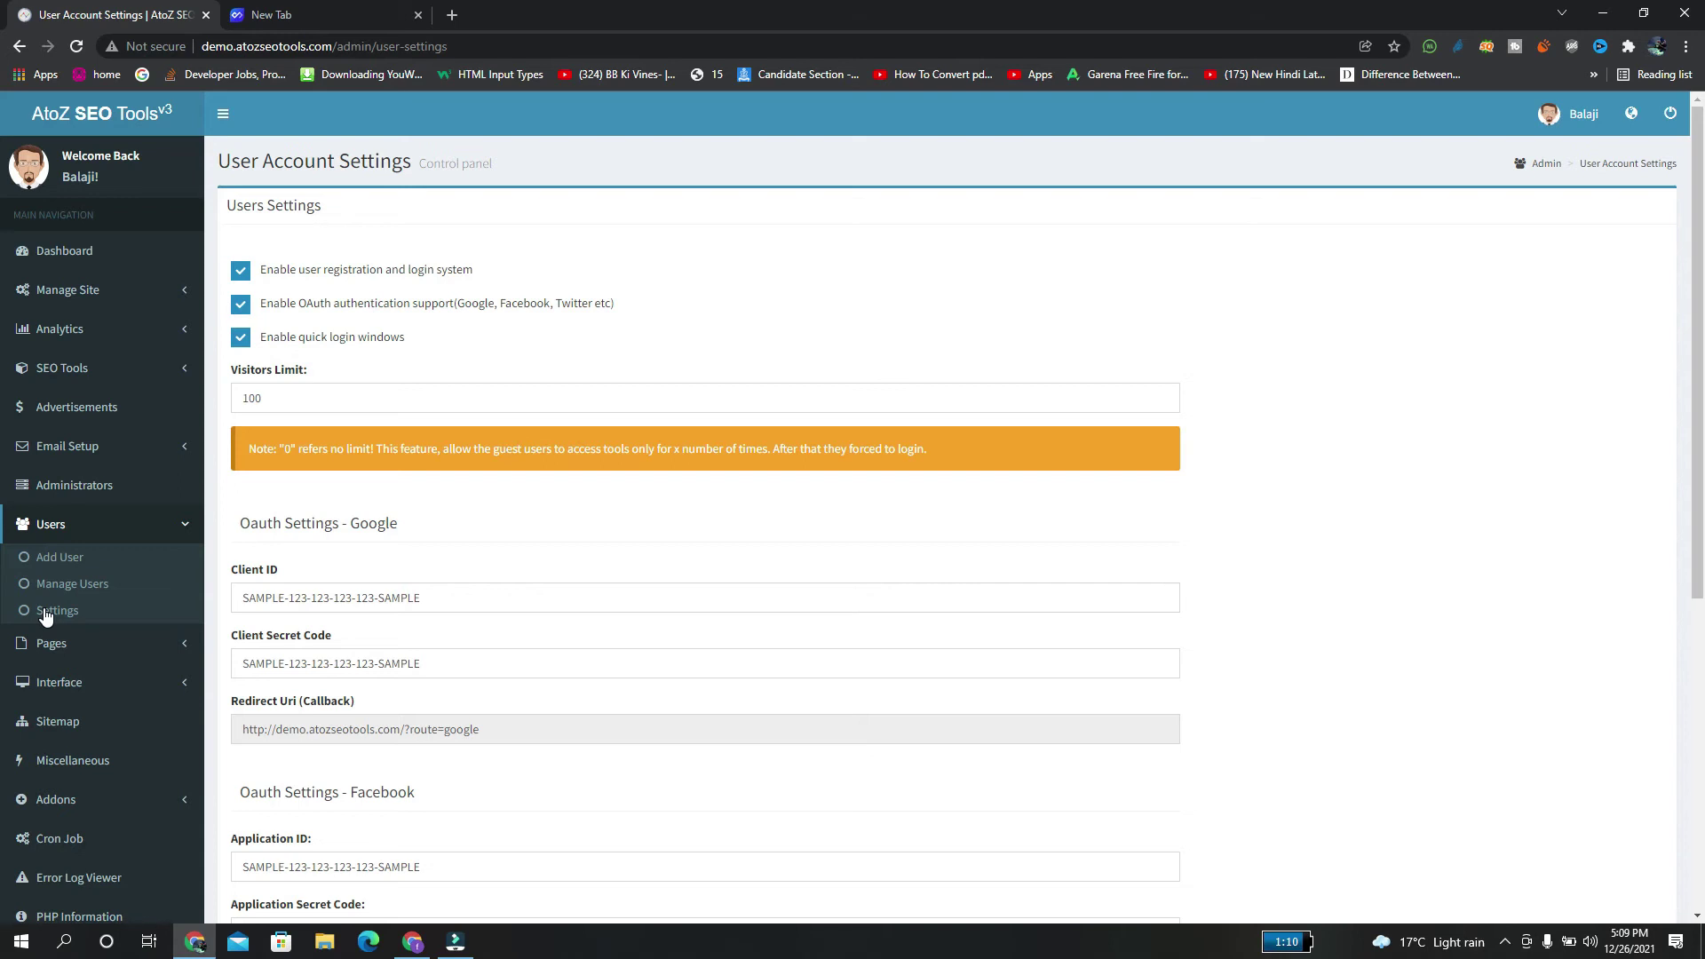
{"action": "left_click", "coordinate": [261, 390]}
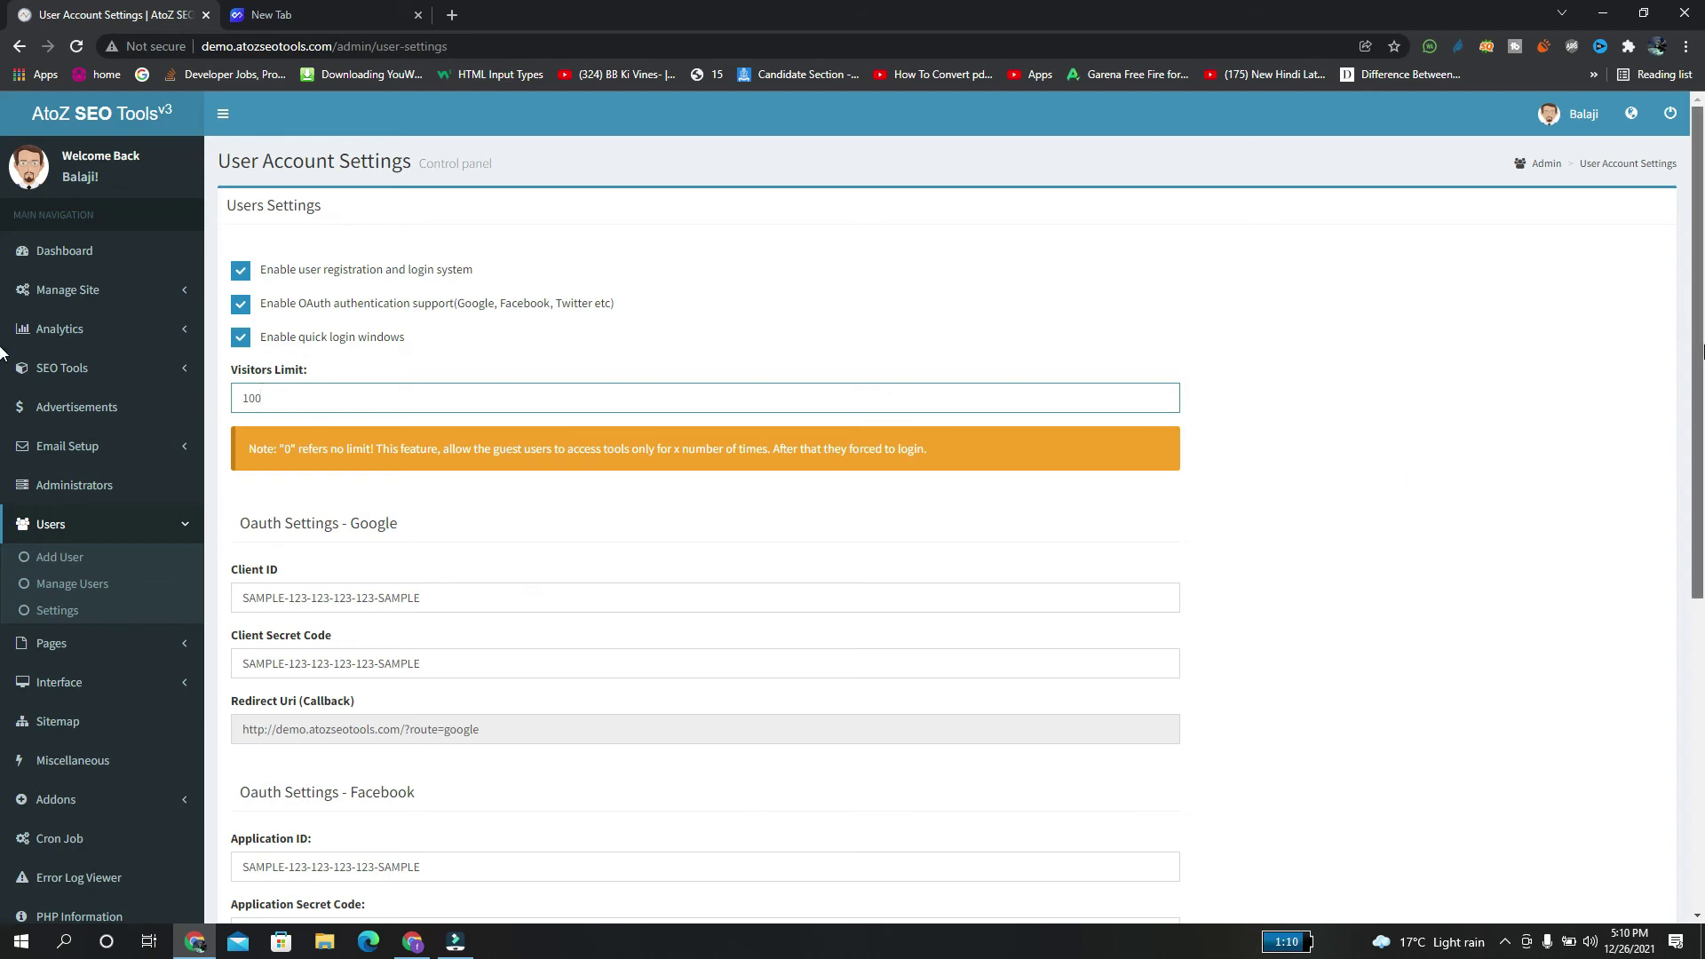
{"action": "scroll", "coordinate": [916, 835], "scroll_direction": "down", "scroll_amount": 5}
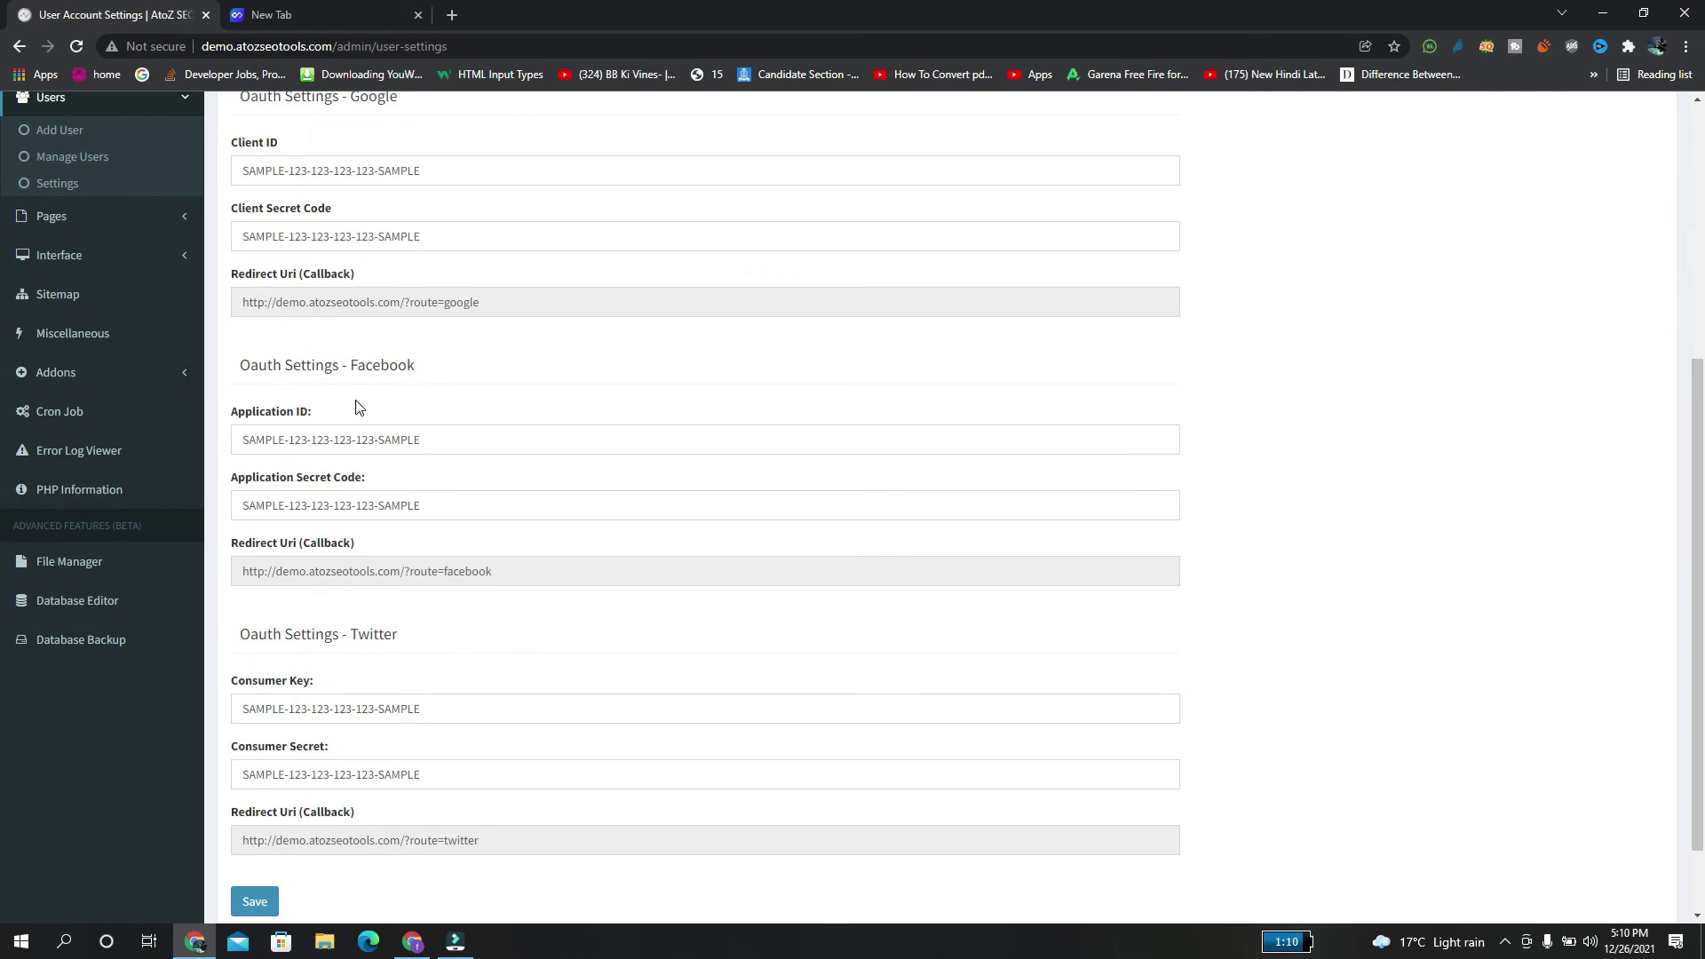
{"action": "scroll", "coordinate": [1645, 459], "scroll_direction": "up", "scroll_amount": 3}
{"action": "scroll", "coordinate": [1591, 323], "scroll_direction": "up", "scroll_amount": 3}
{"action": "scroll", "coordinate": [1599, 373], "scroll_direction": "down", "scroll_amount": 1}
{"action": "scroll", "coordinate": [1583, 312], "scroll_direction": "up", "scroll_amount": 1}
{"action": "scroll", "coordinate": [1539, 207], "scroll_direction": "down", "scroll_amount": 5}
Step: Open the Create a New Page form and look over its fields, access options and page content editor
{"action": "left_click", "coordinate": [44, 222]}
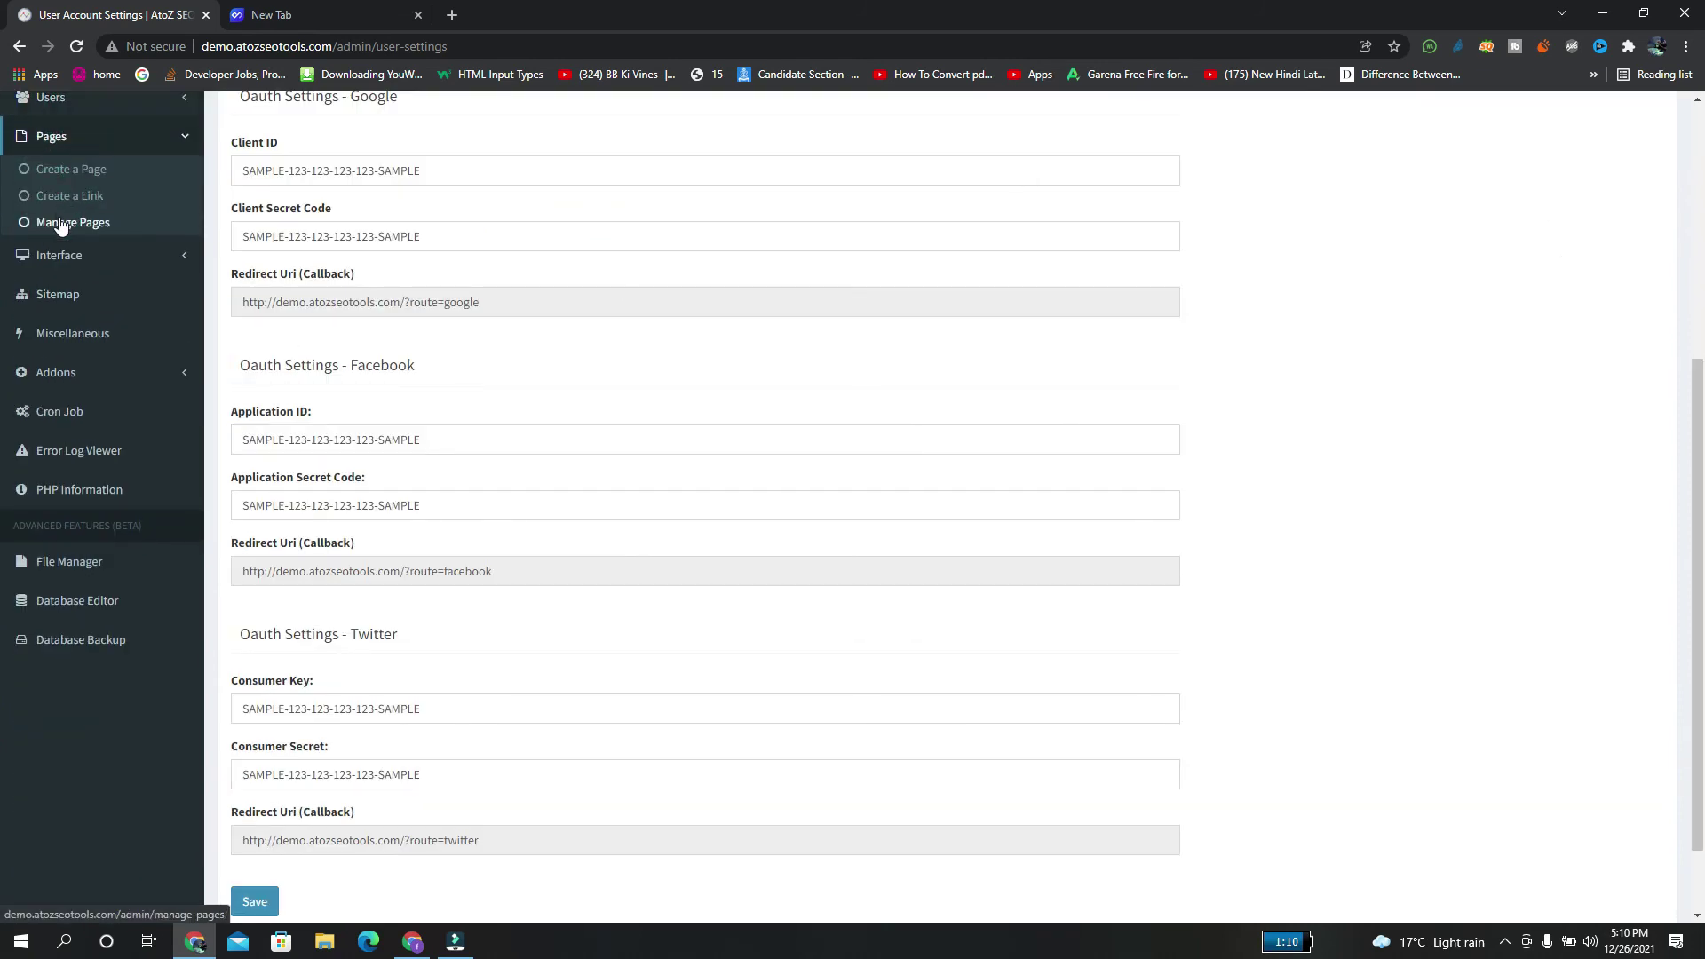
{"action": "left_click", "coordinate": [61, 178]}
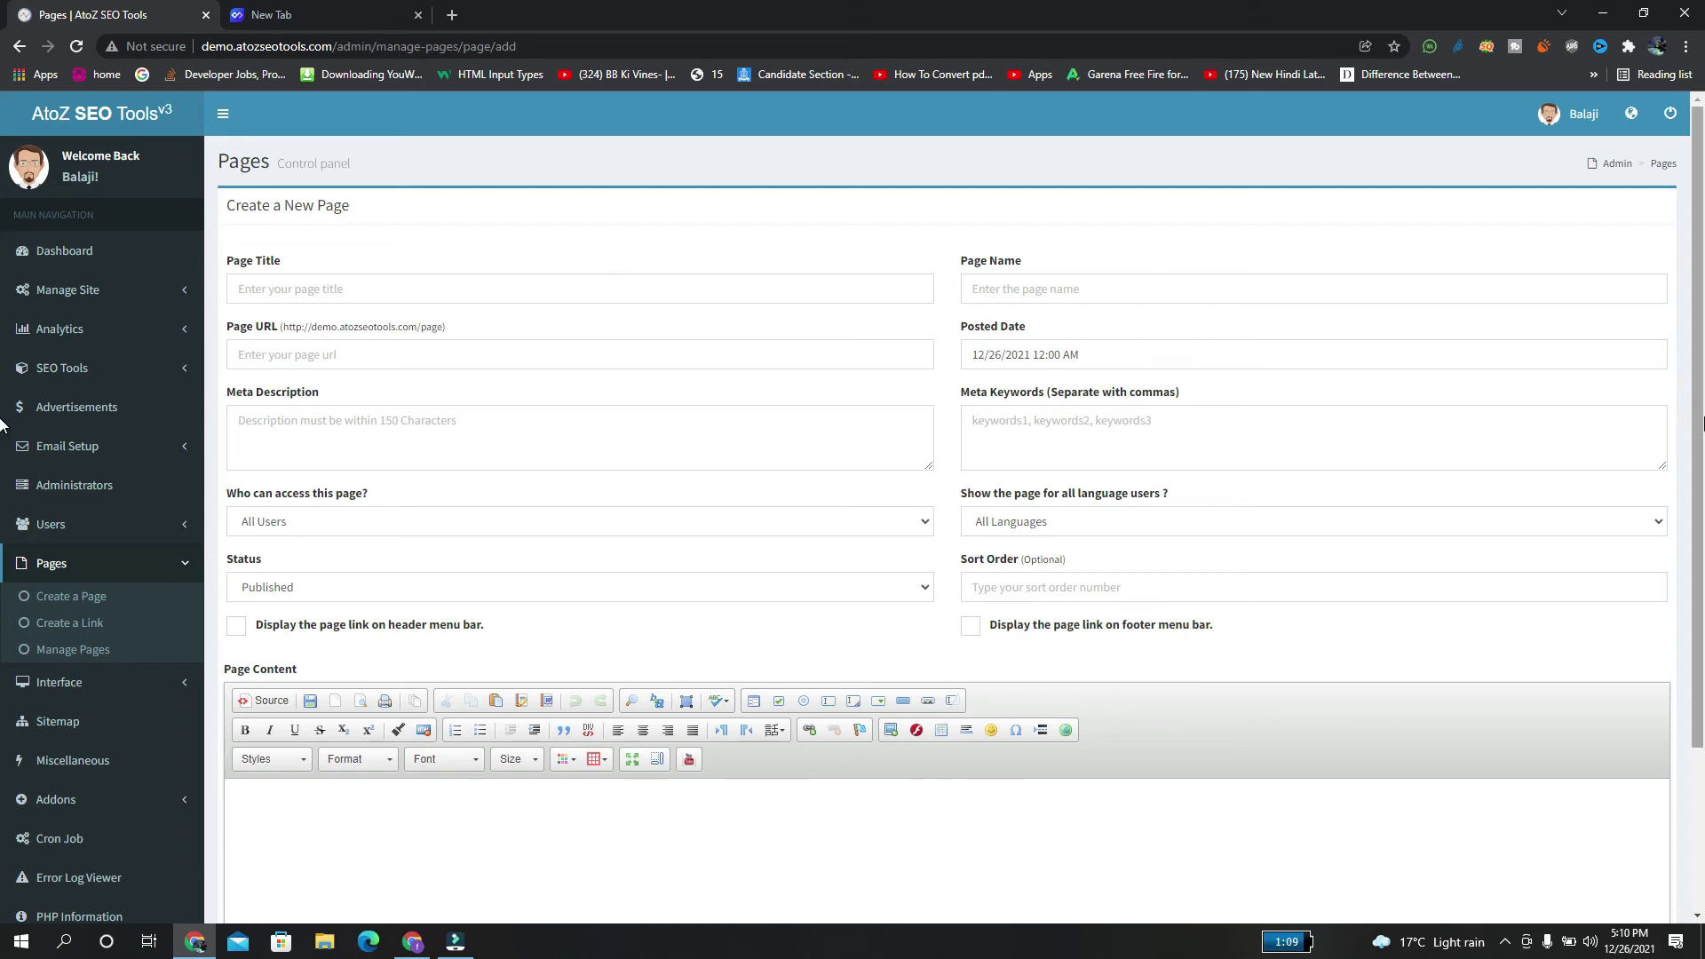
{"action": "scroll", "coordinate": [2, 424], "scroll_direction": "down", "scroll_amount": 3}
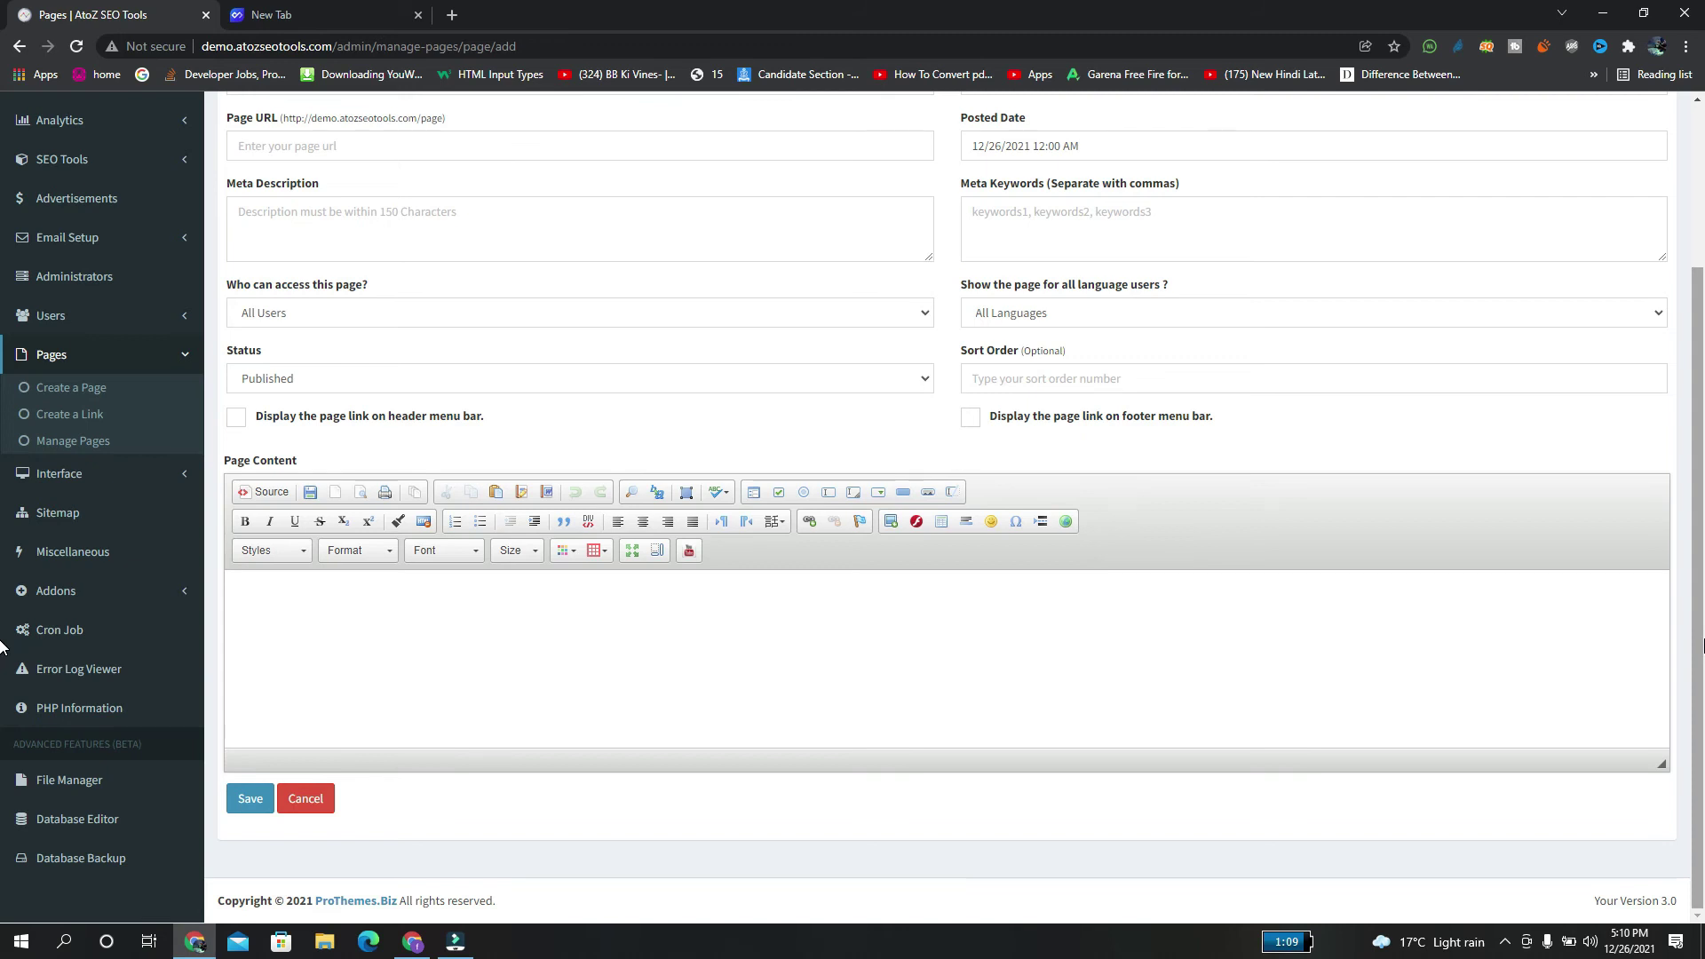
Step: Look over the Create a New Link form with its URL title field, and open the Manage Pages list
{"action": "left_click", "coordinate": [74, 433]}
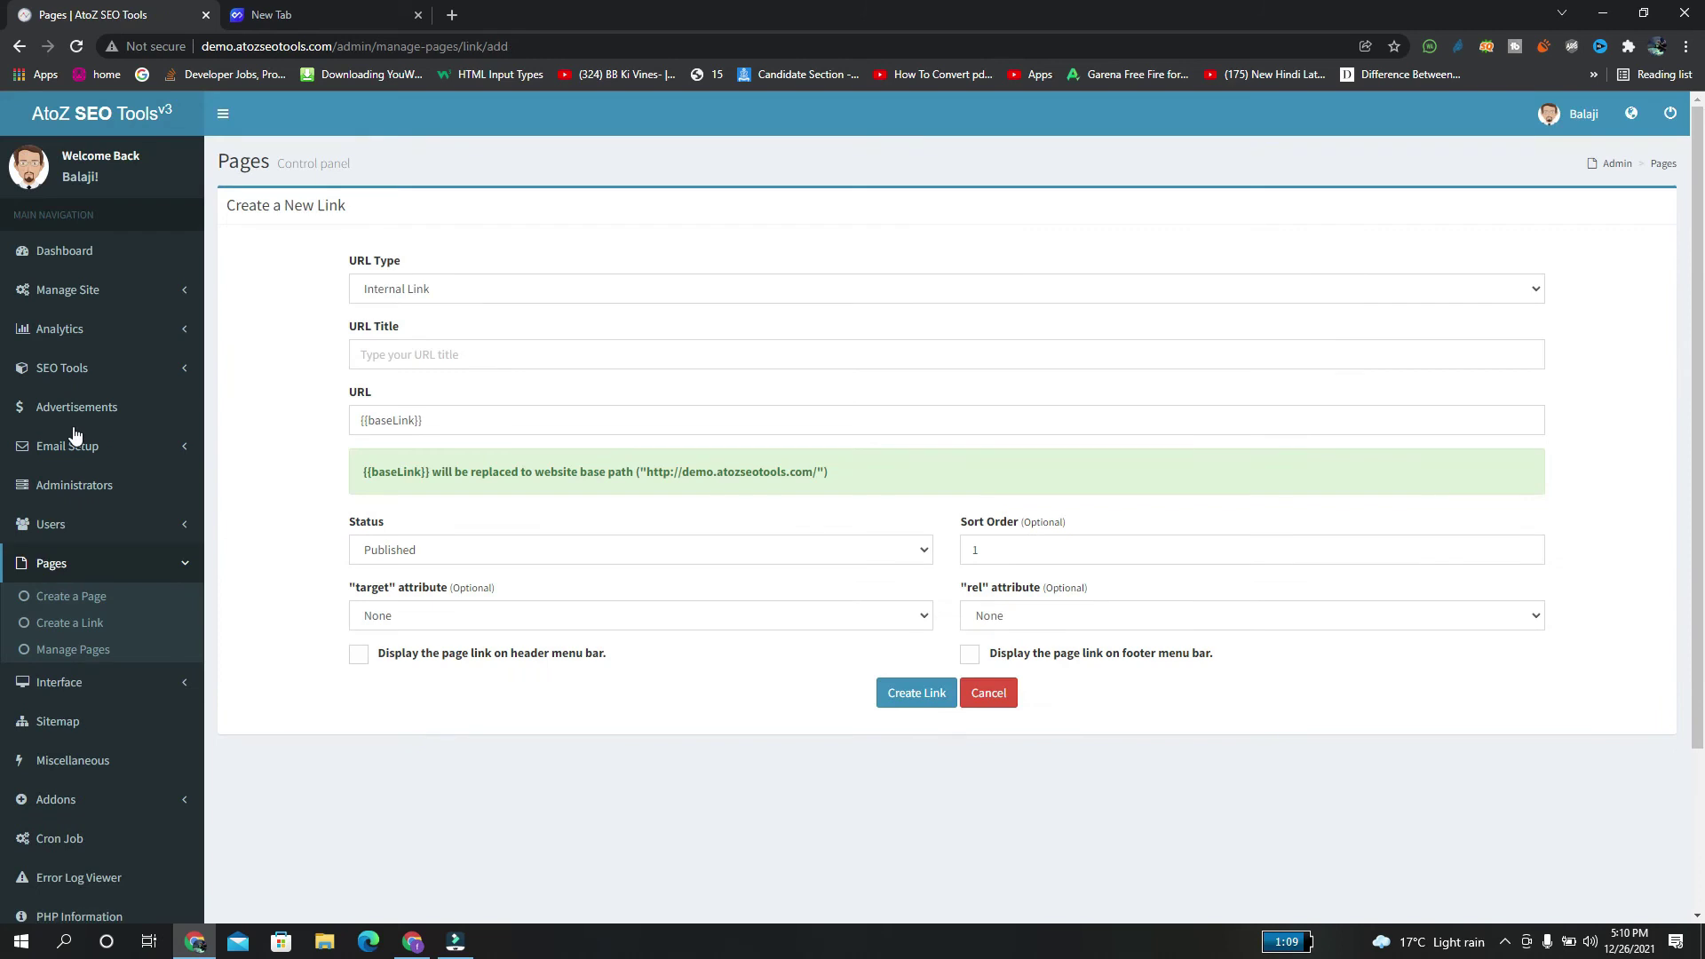
{"action": "left_click", "coordinate": [500, 352]}
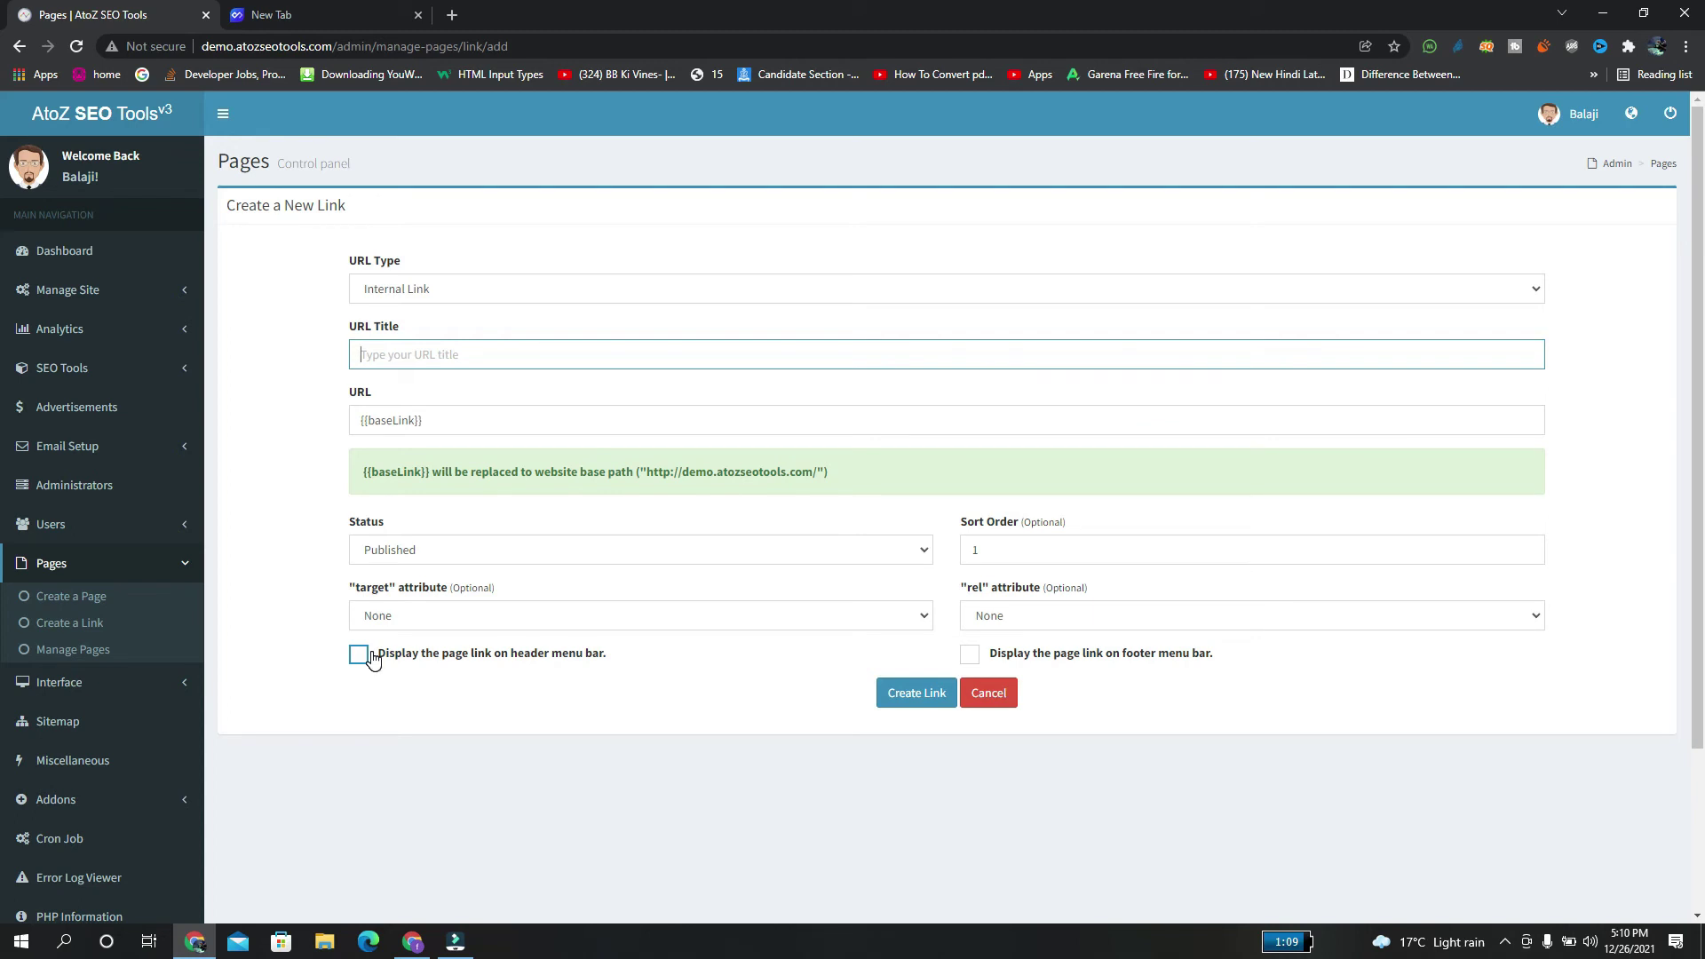
{"action": "left_click", "coordinate": [98, 649]}
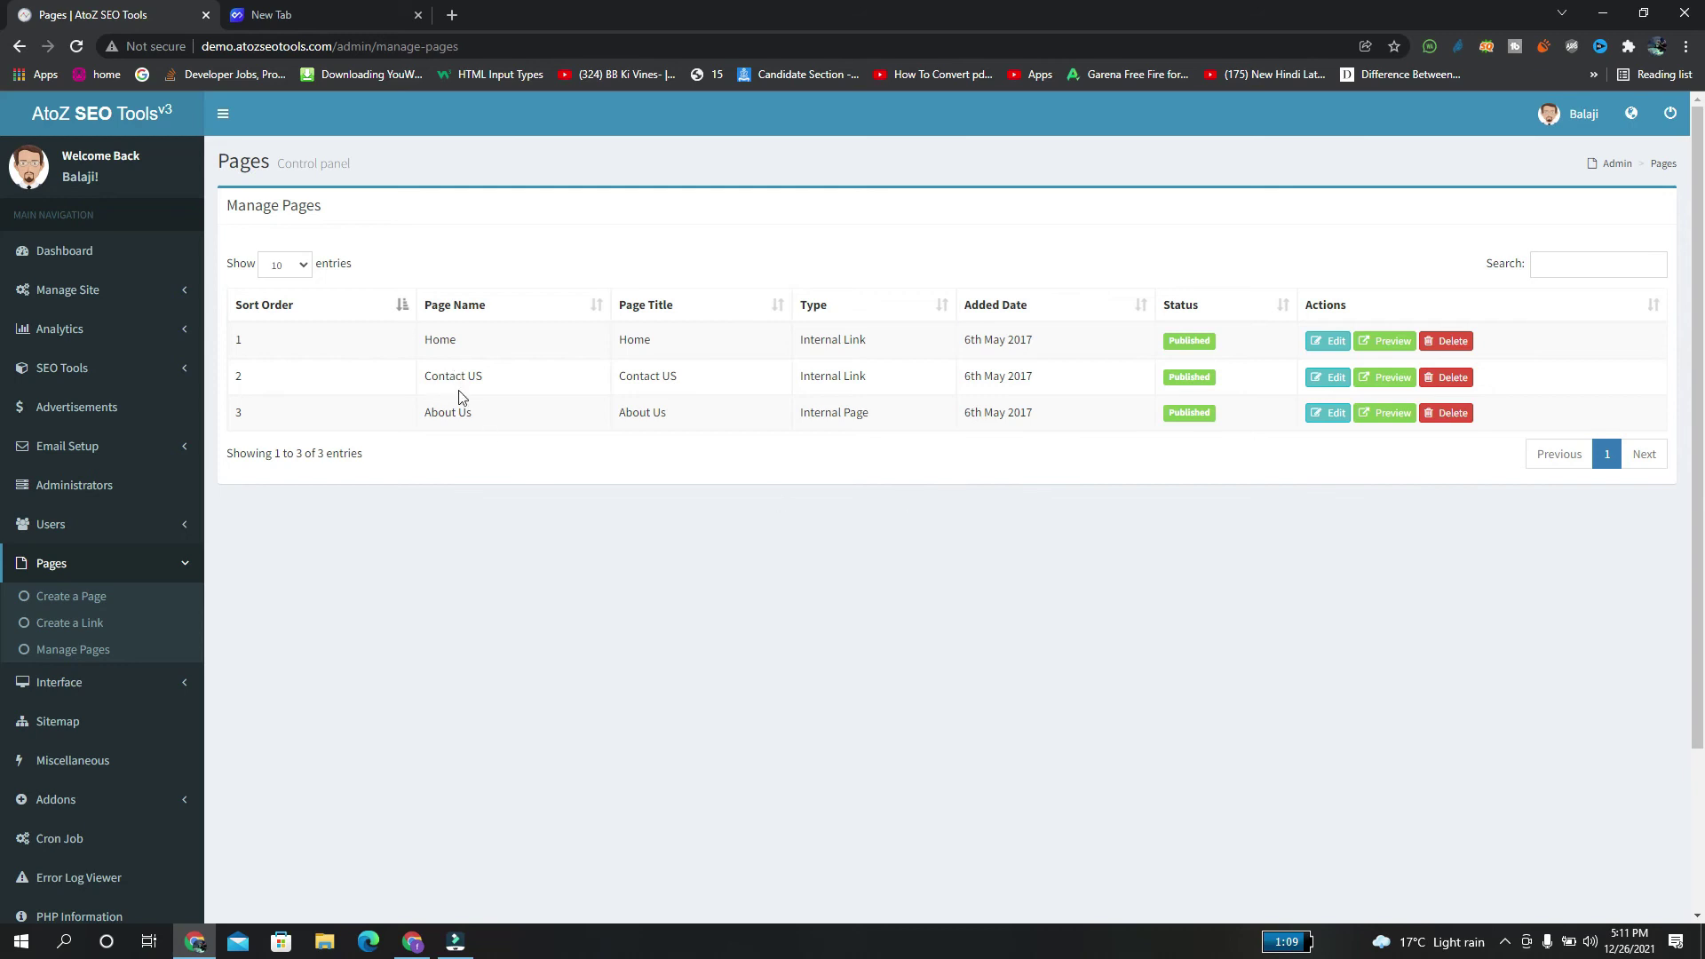
Step: Open the Manage Themes page under Interface and preview the SimpleX Theme's homepage from its tool grid down to the footer
{"action": "left_click", "coordinate": [84, 683]}
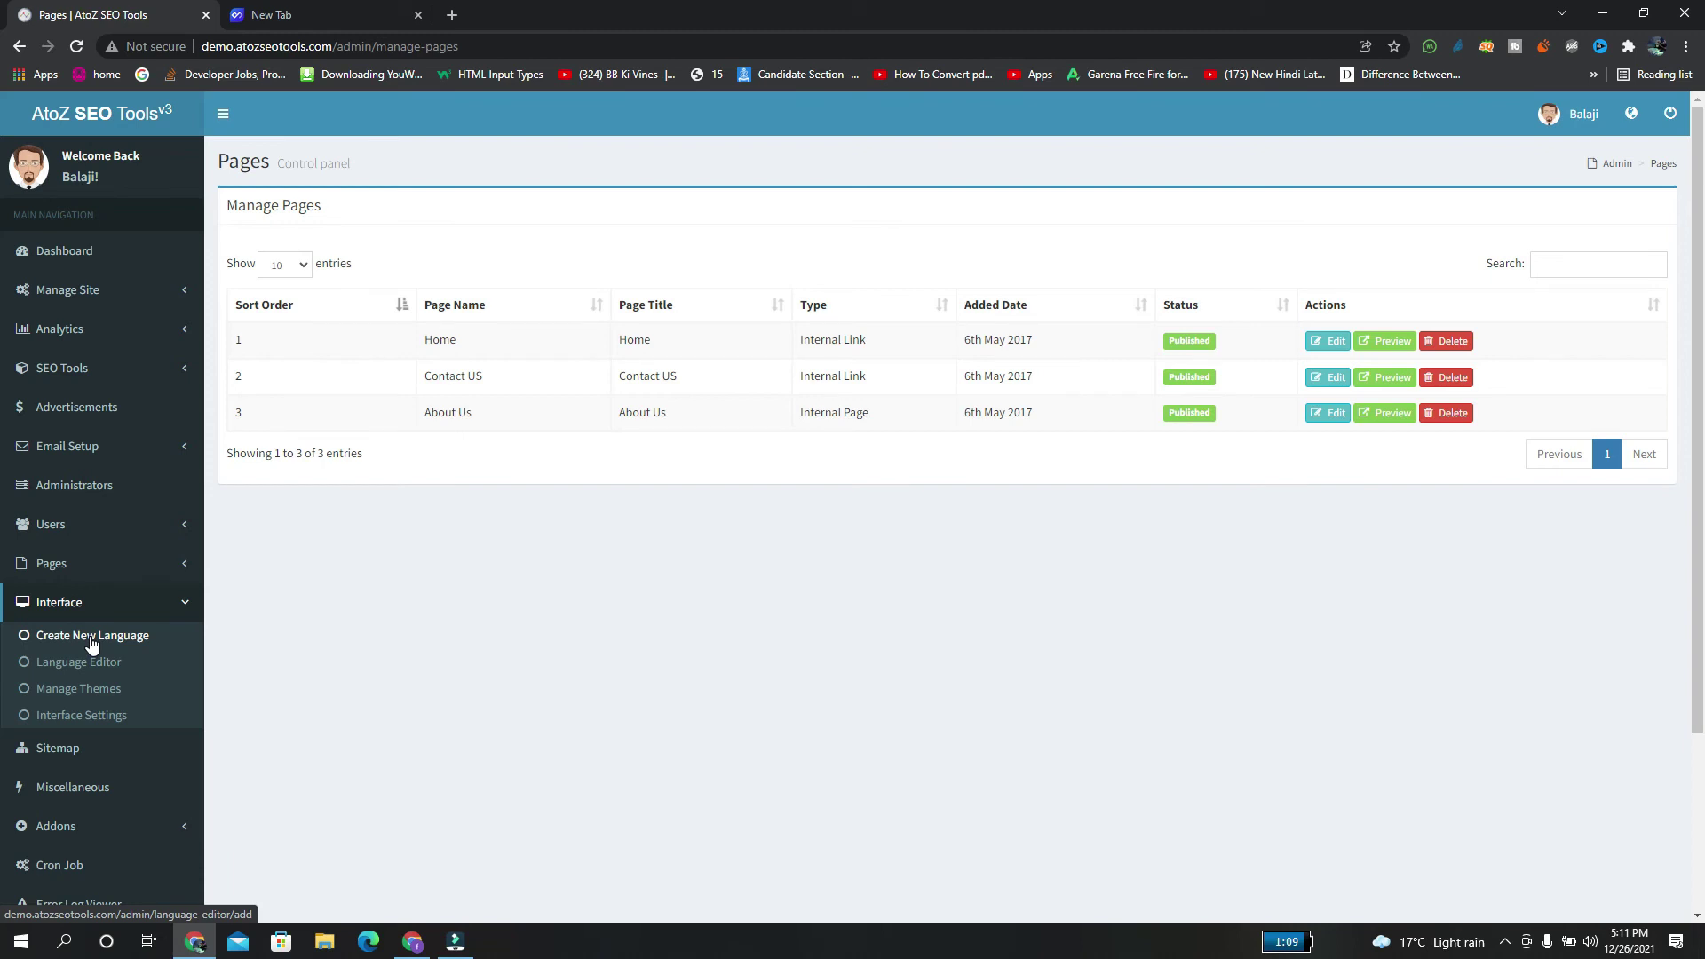
{"action": "left_click", "coordinate": [78, 691]}
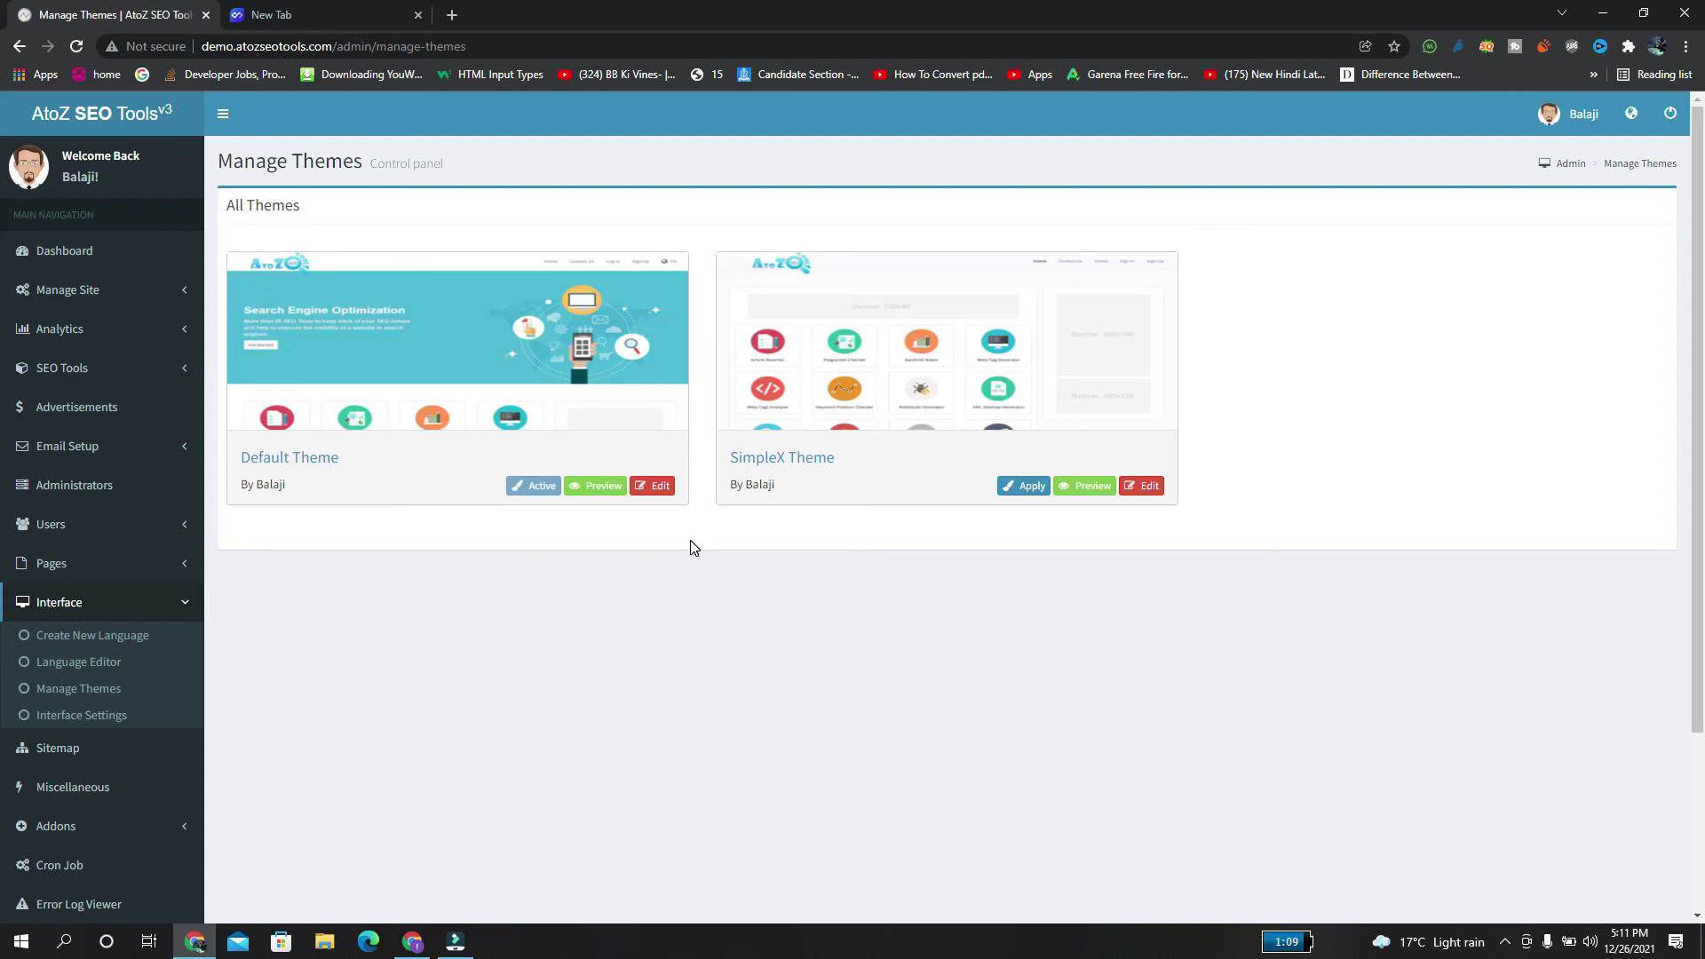
{"action": "left_click", "coordinate": [1078, 484]}
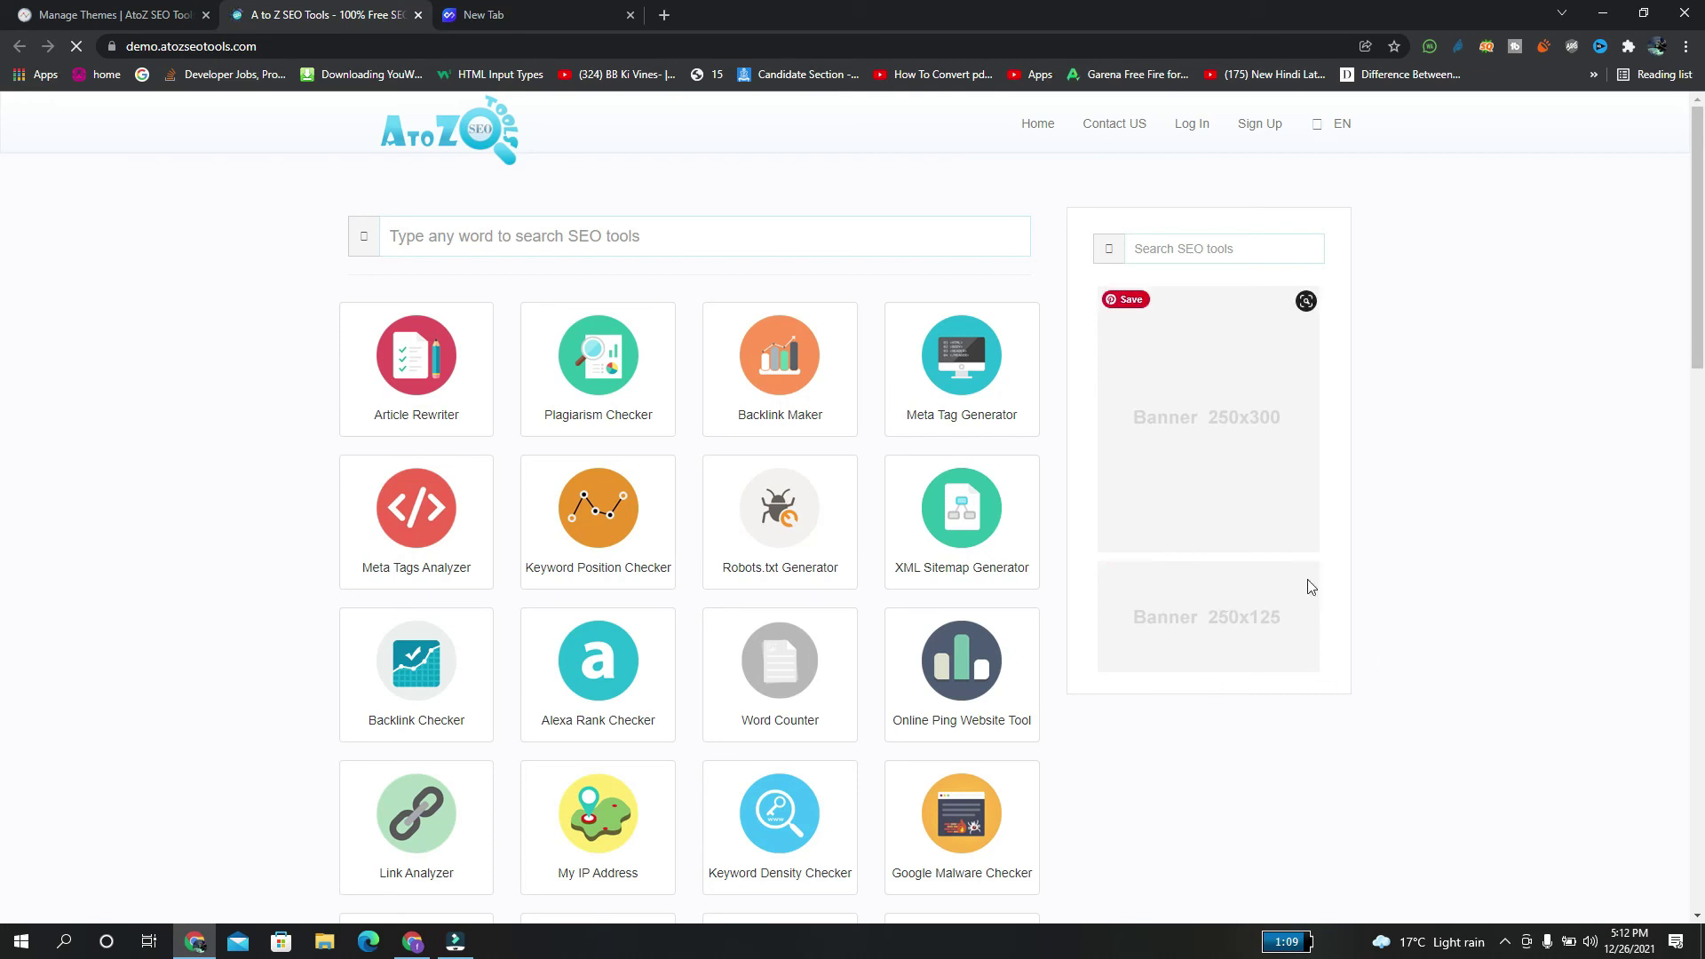
{"action": "scroll", "coordinate": [3, 409], "scroll_direction": "down", "scroll_amount": 9}
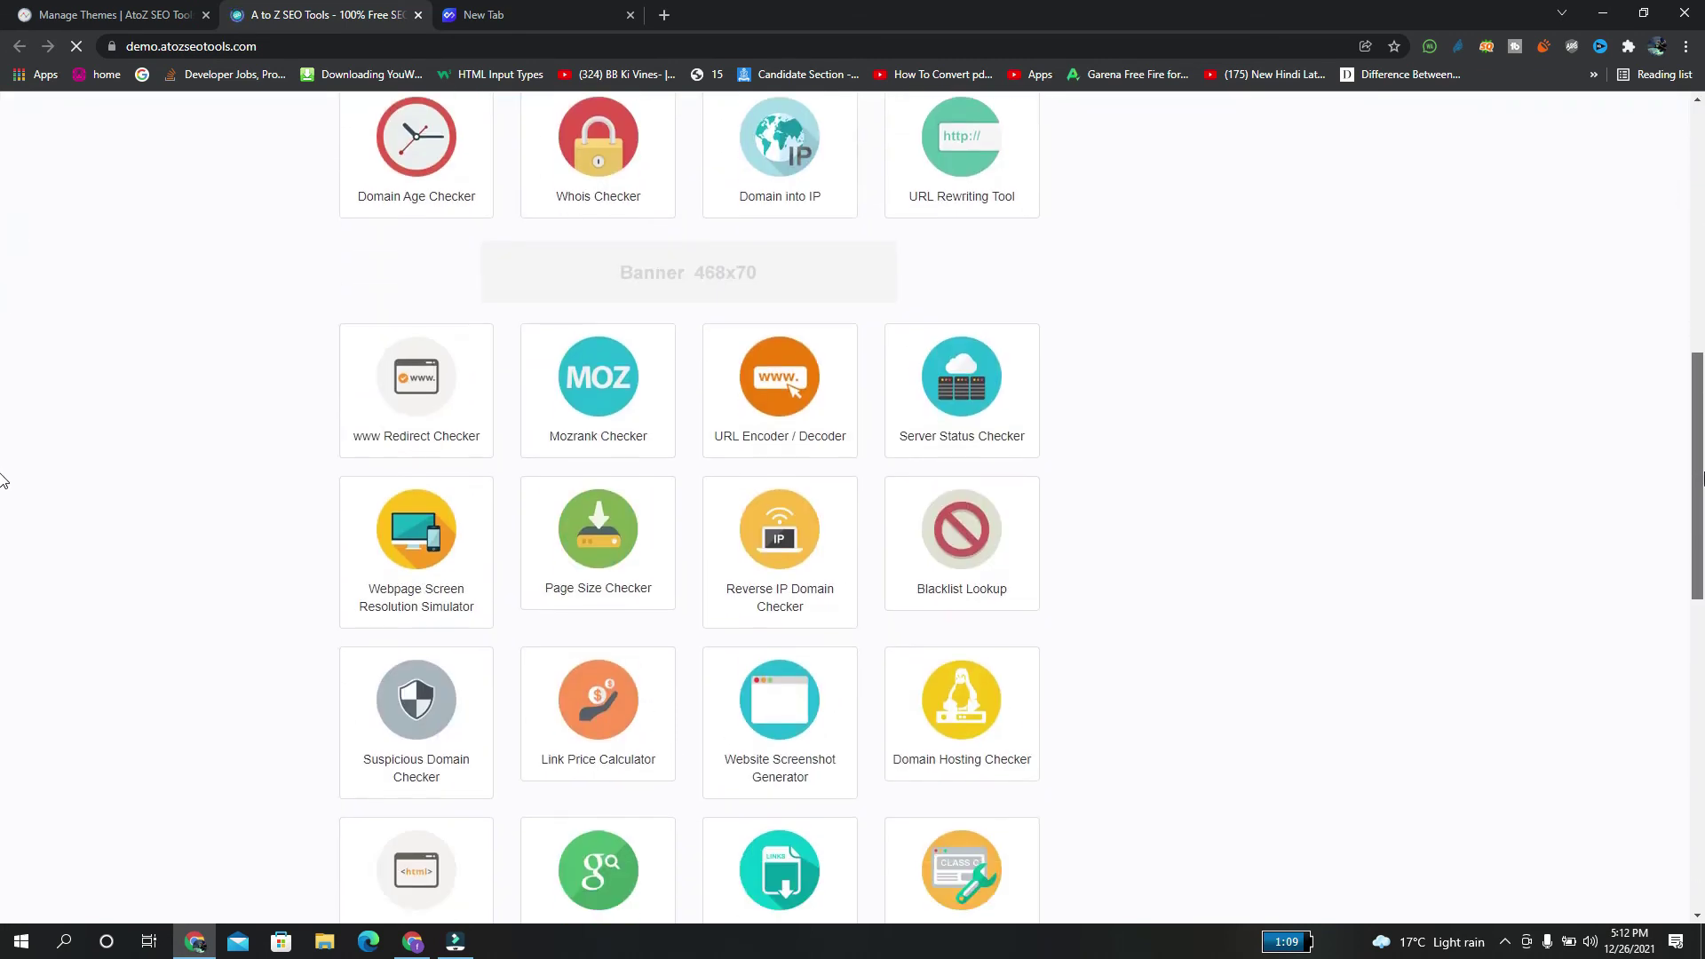
{"action": "scroll", "coordinate": [2, 551], "scroll_direction": "down", "scroll_amount": 3}
{"action": "scroll", "coordinate": [1636, 362], "scroll_direction": "up", "scroll_amount": 15}
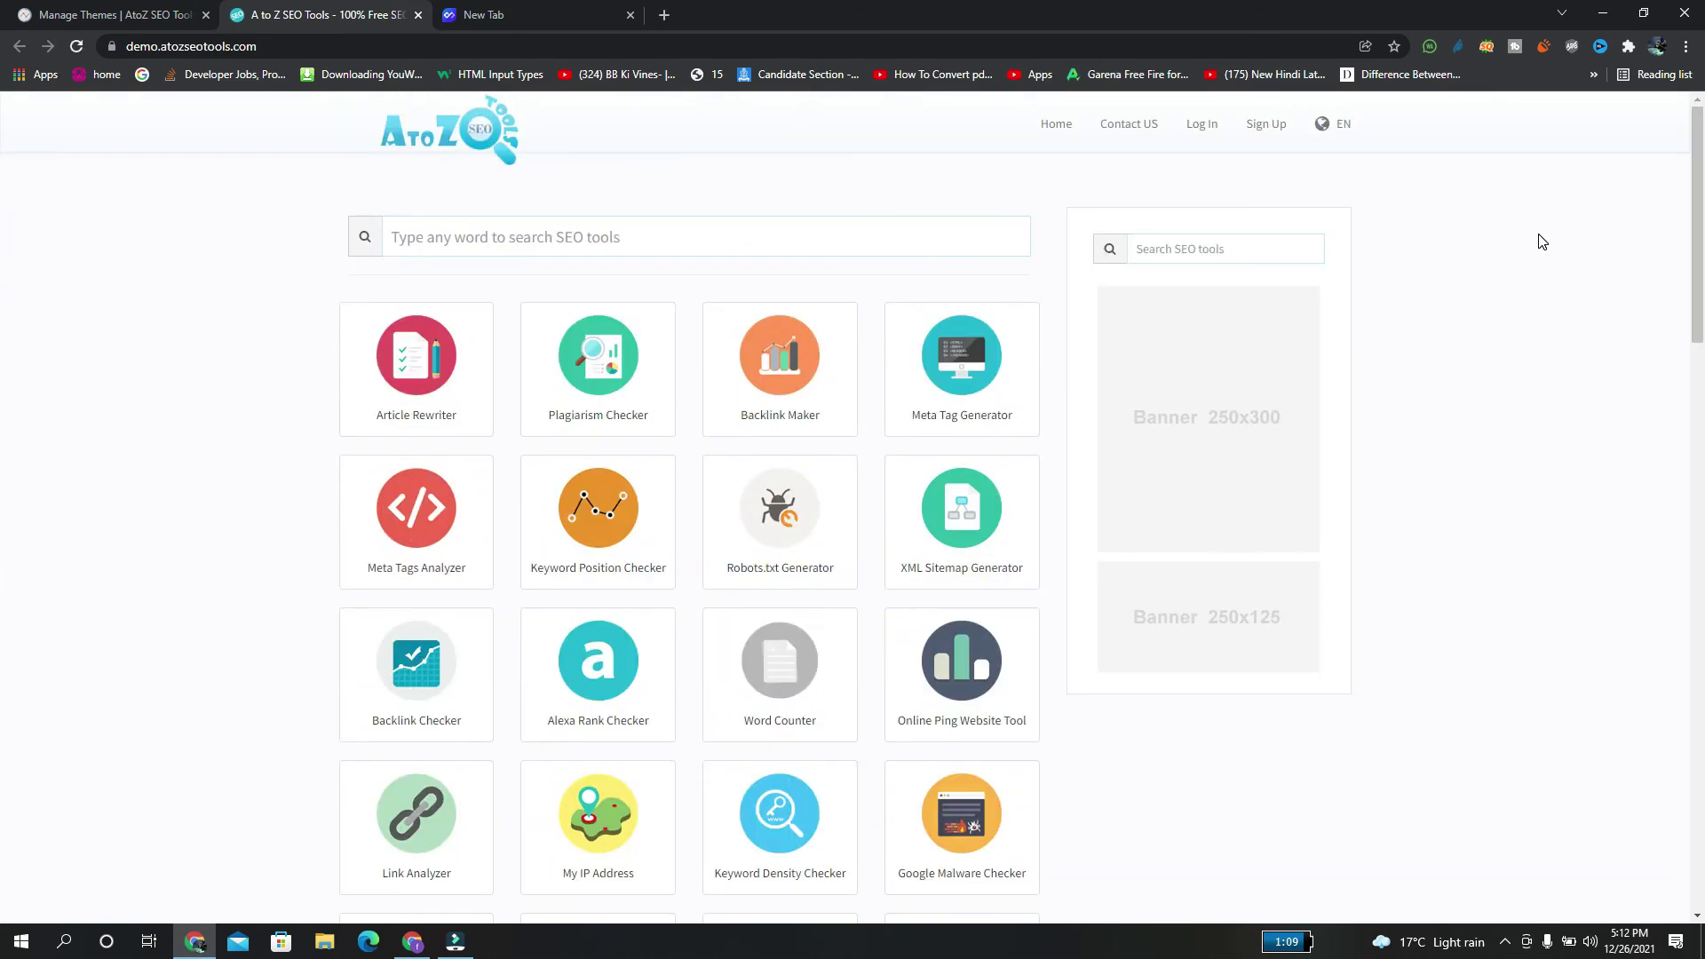
{"action": "scroll", "coordinate": [2, 266], "scroll_direction": "down", "scroll_amount": 3}
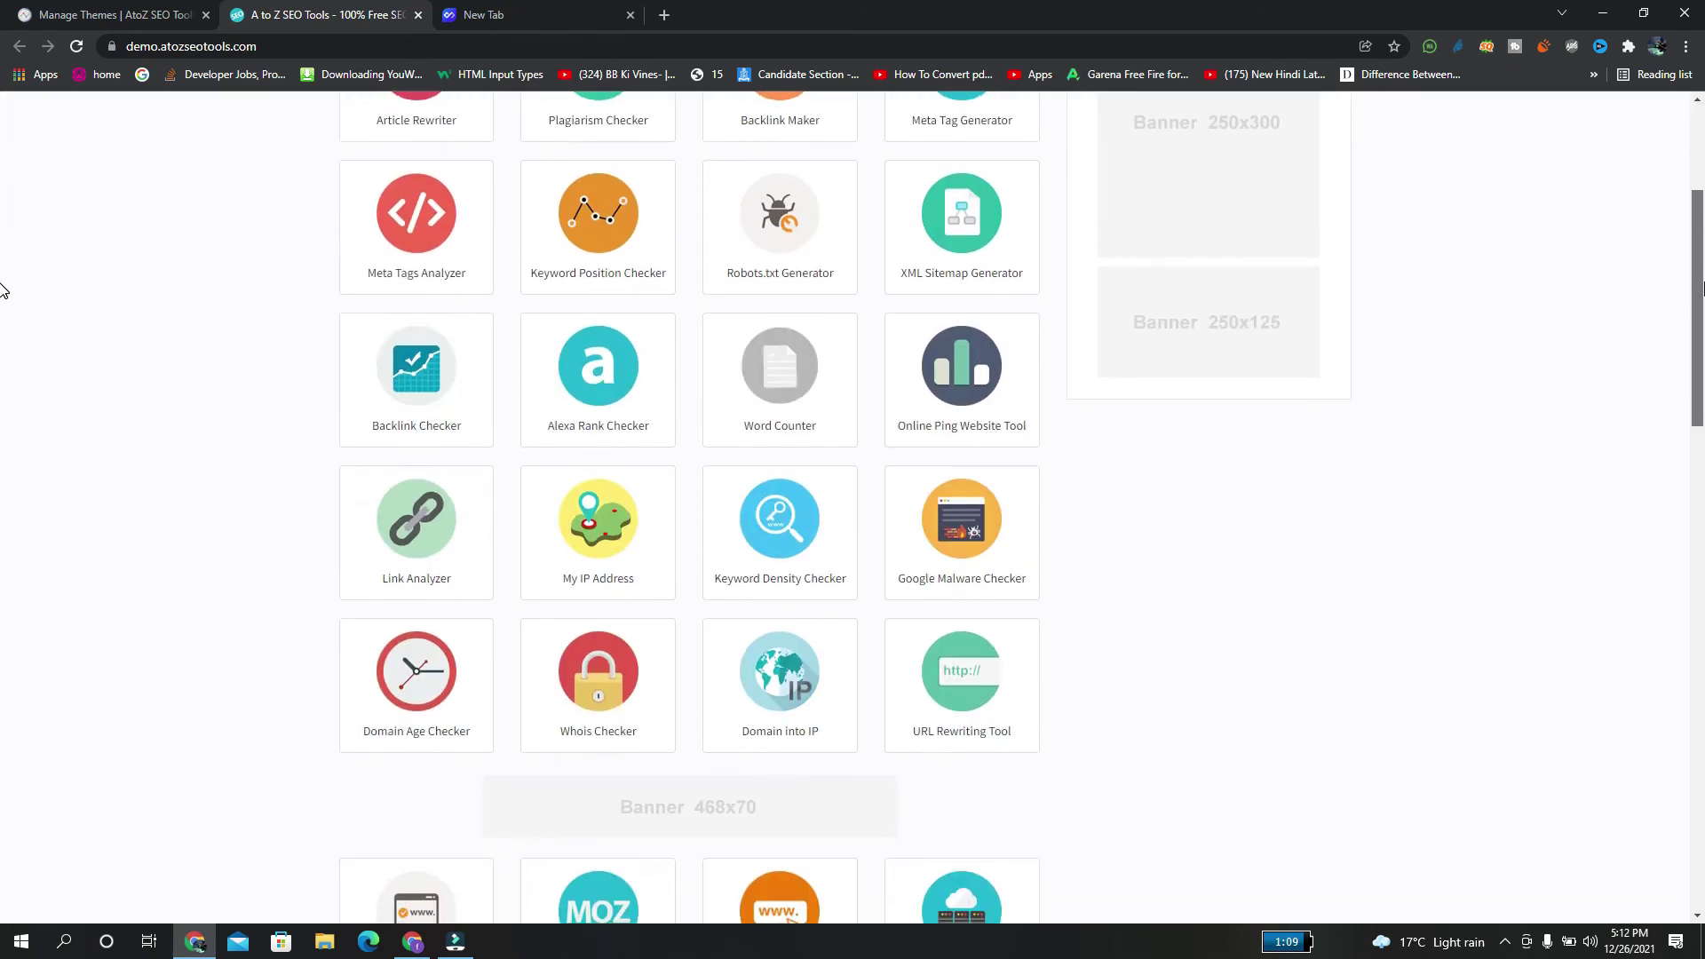
{"action": "scroll", "coordinate": [3, 290], "scroll_direction": "down", "scroll_amount": 5}
{"action": "scroll", "coordinate": [3, 461], "scroll_direction": "down", "scroll_amount": 10}
{"action": "left_click", "coordinate": [75, 25]}
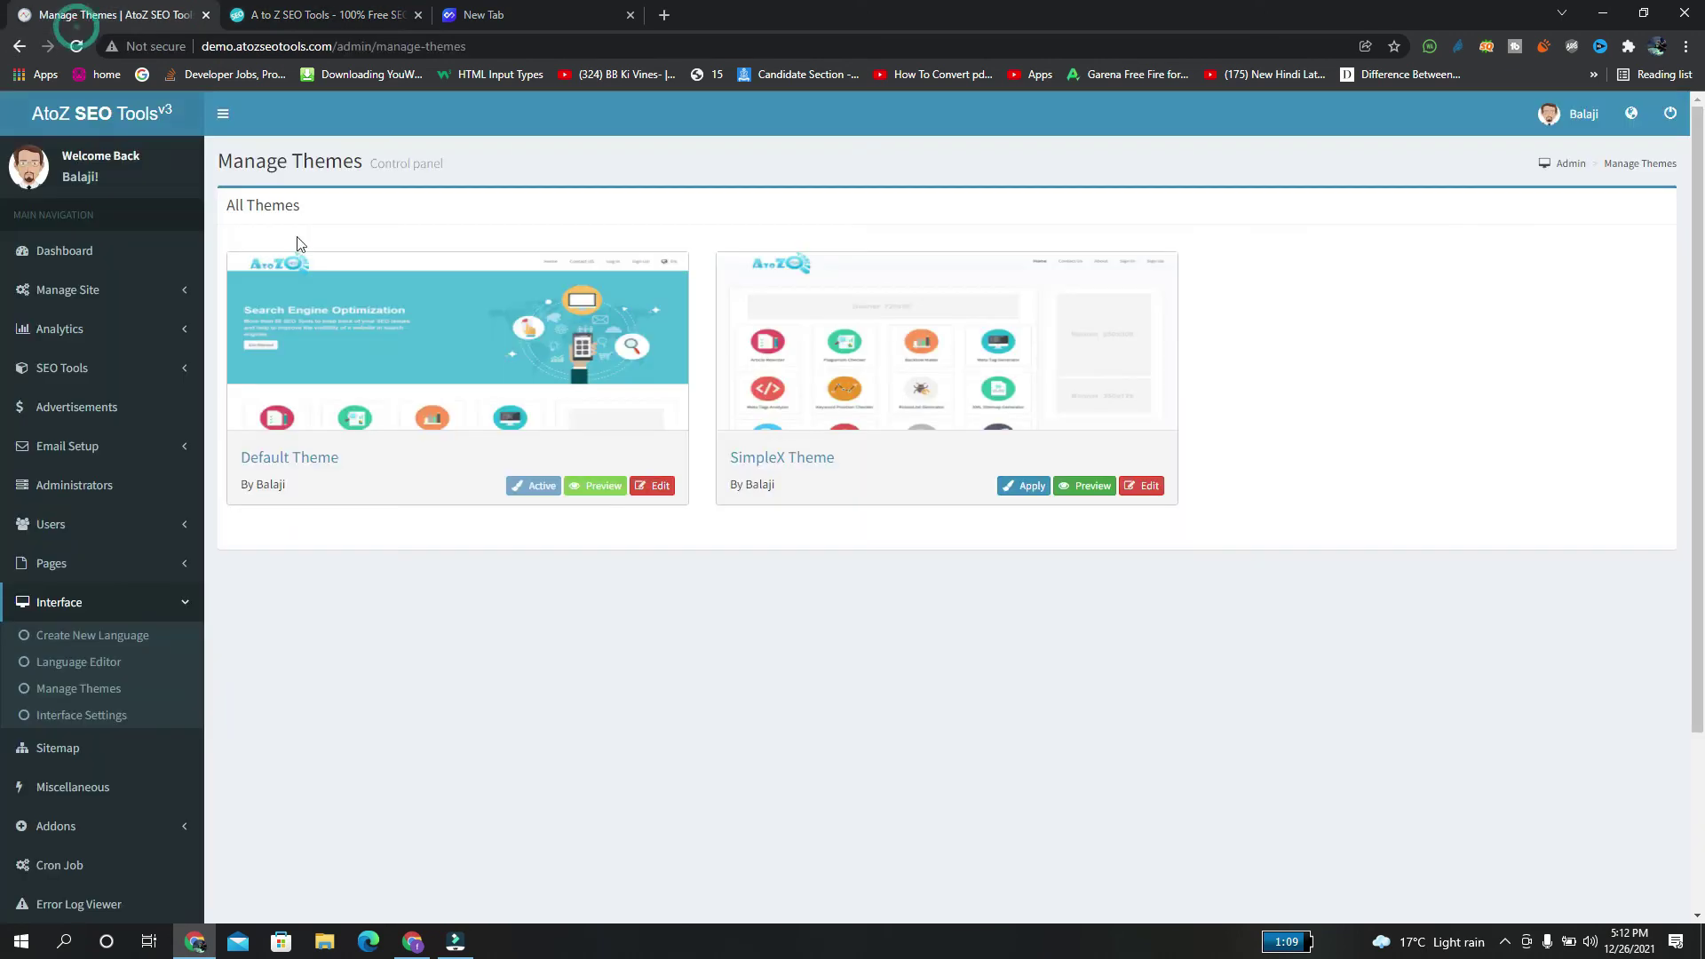
Step: Open the SimpleX Theme settings for editing and examine the general options, logo type choices, footer tools and About Us text
{"action": "left_click", "coordinate": [1141, 486]}
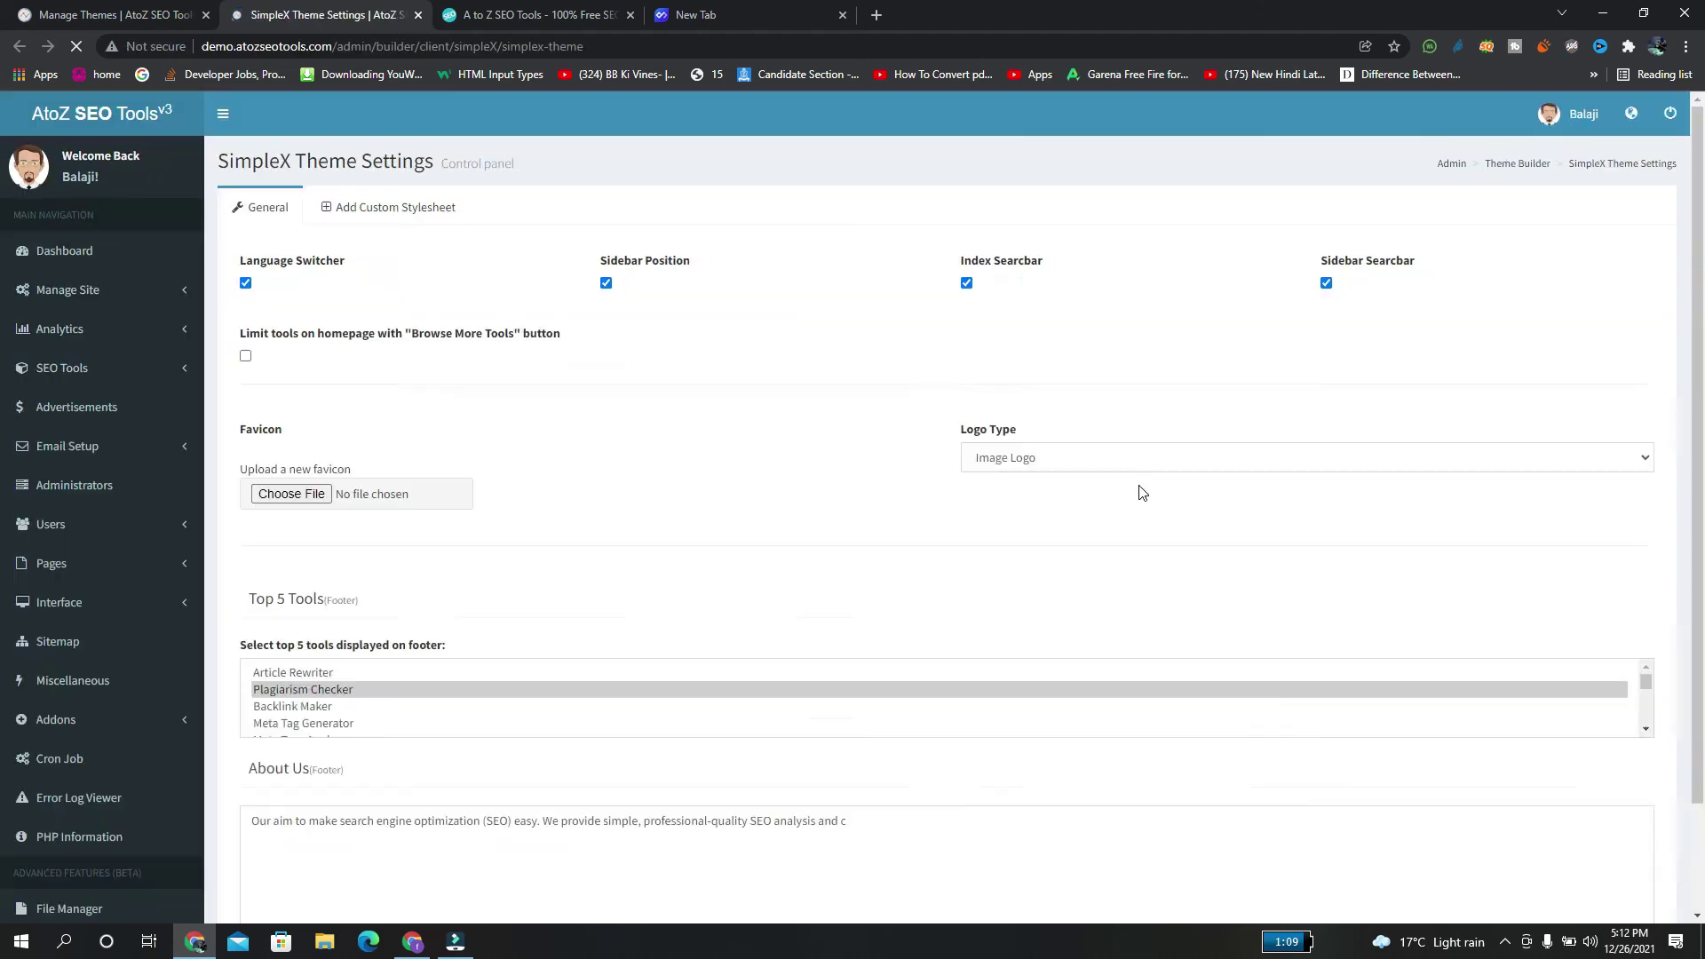
{"action": "scroll", "coordinate": [1, 442], "scroll_direction": "down", "scroll_amount": 1}
{"action": "scroll", "coordinate": [2, 442], "scroll_direction": "up", "scroll_amount": 1}
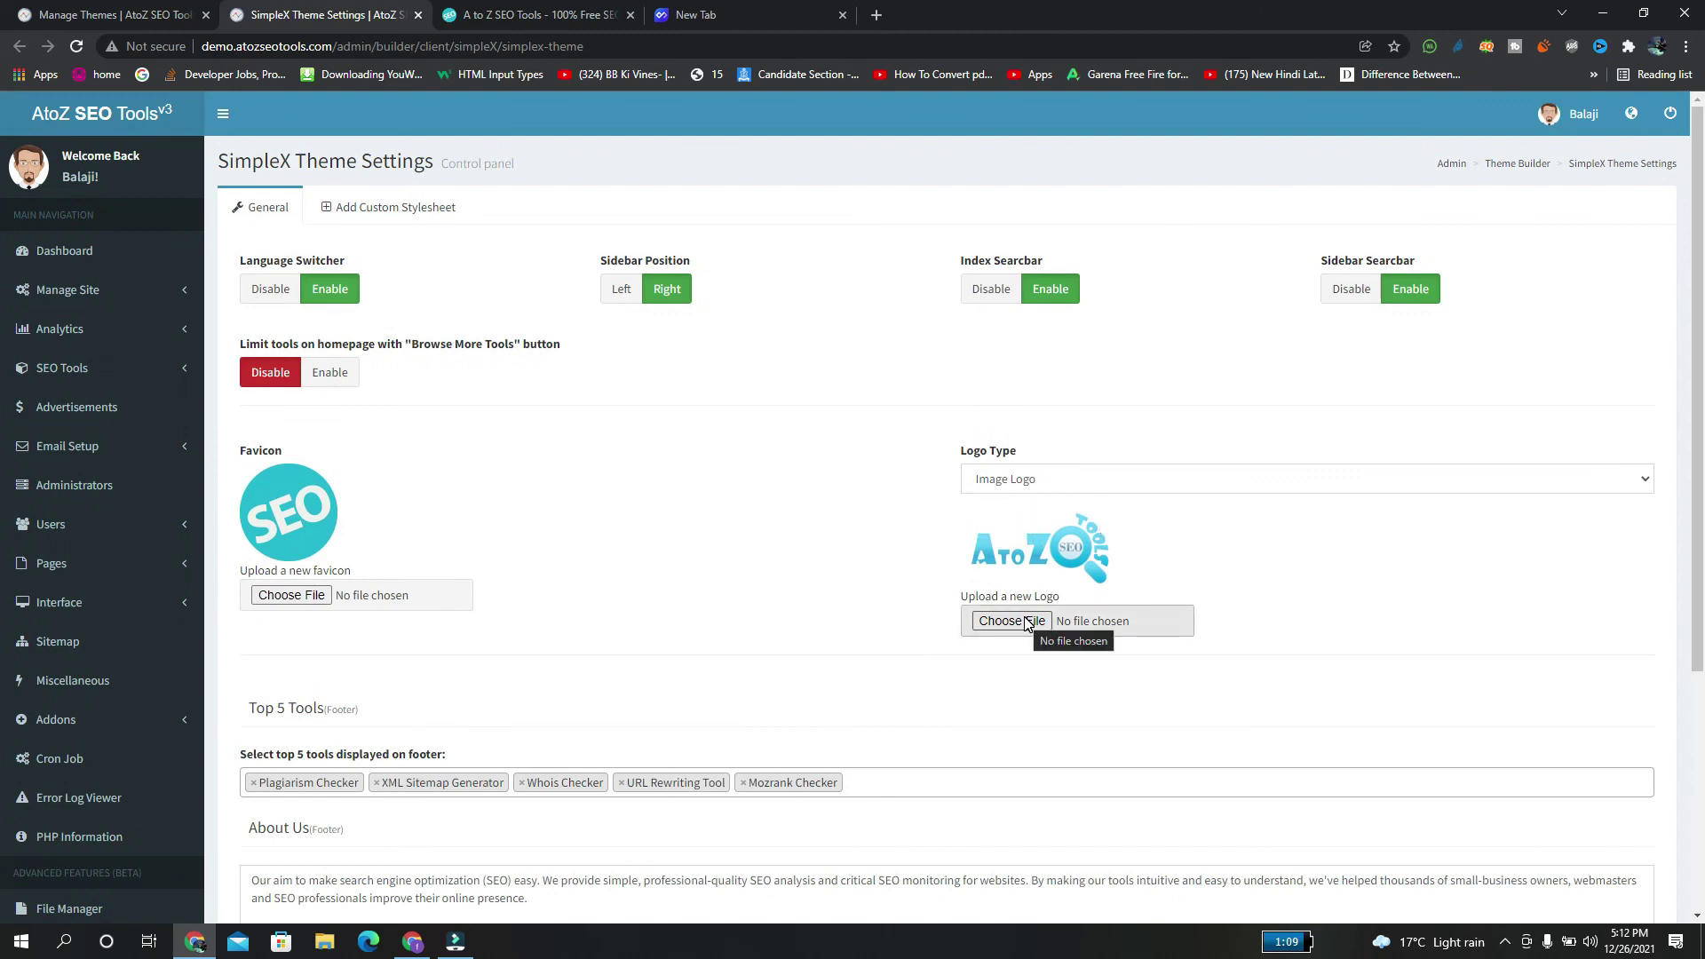
{"action": "left_click", "coordinate": [1063, 484]}
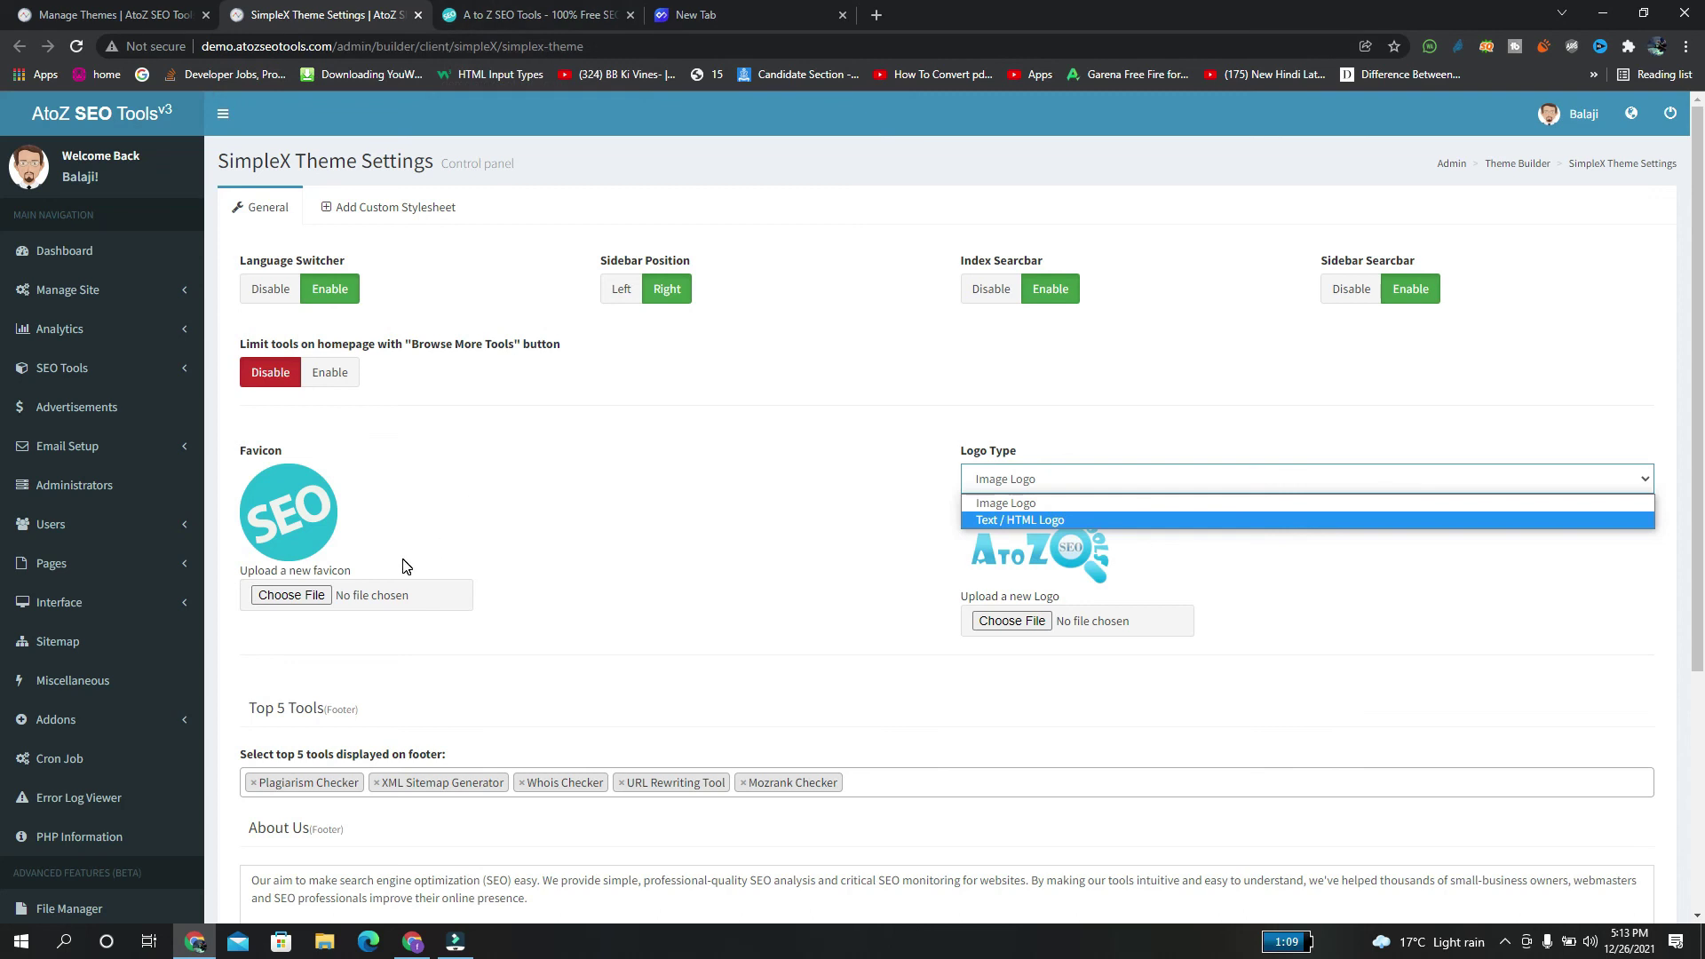
{"action": "left_click", "coordinate": [1592, 337]}
{"action": "scroll", "coordinate": [1421, 489], "scroll_direction": "down", "scroll_amount": 3}
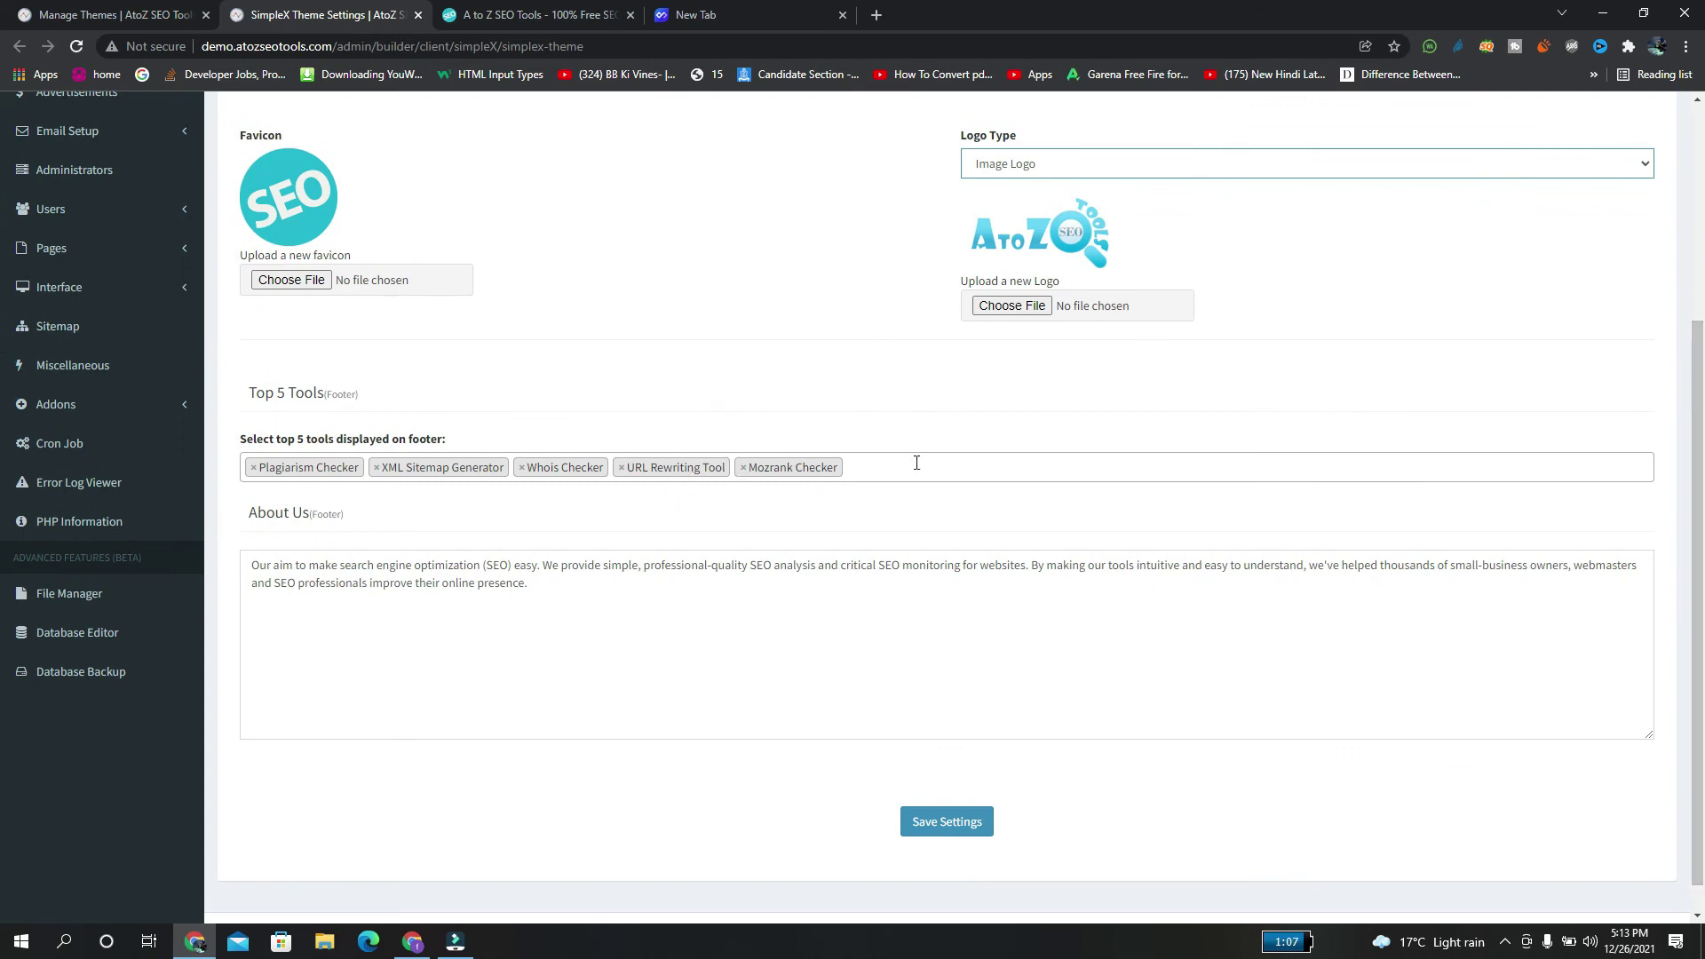
Step: Compare the Top 5 Tools list in the previewed site's footer with the corresponding SimpleX Theme setting
{"action": "left_click", "coordinate": [496, 7]}
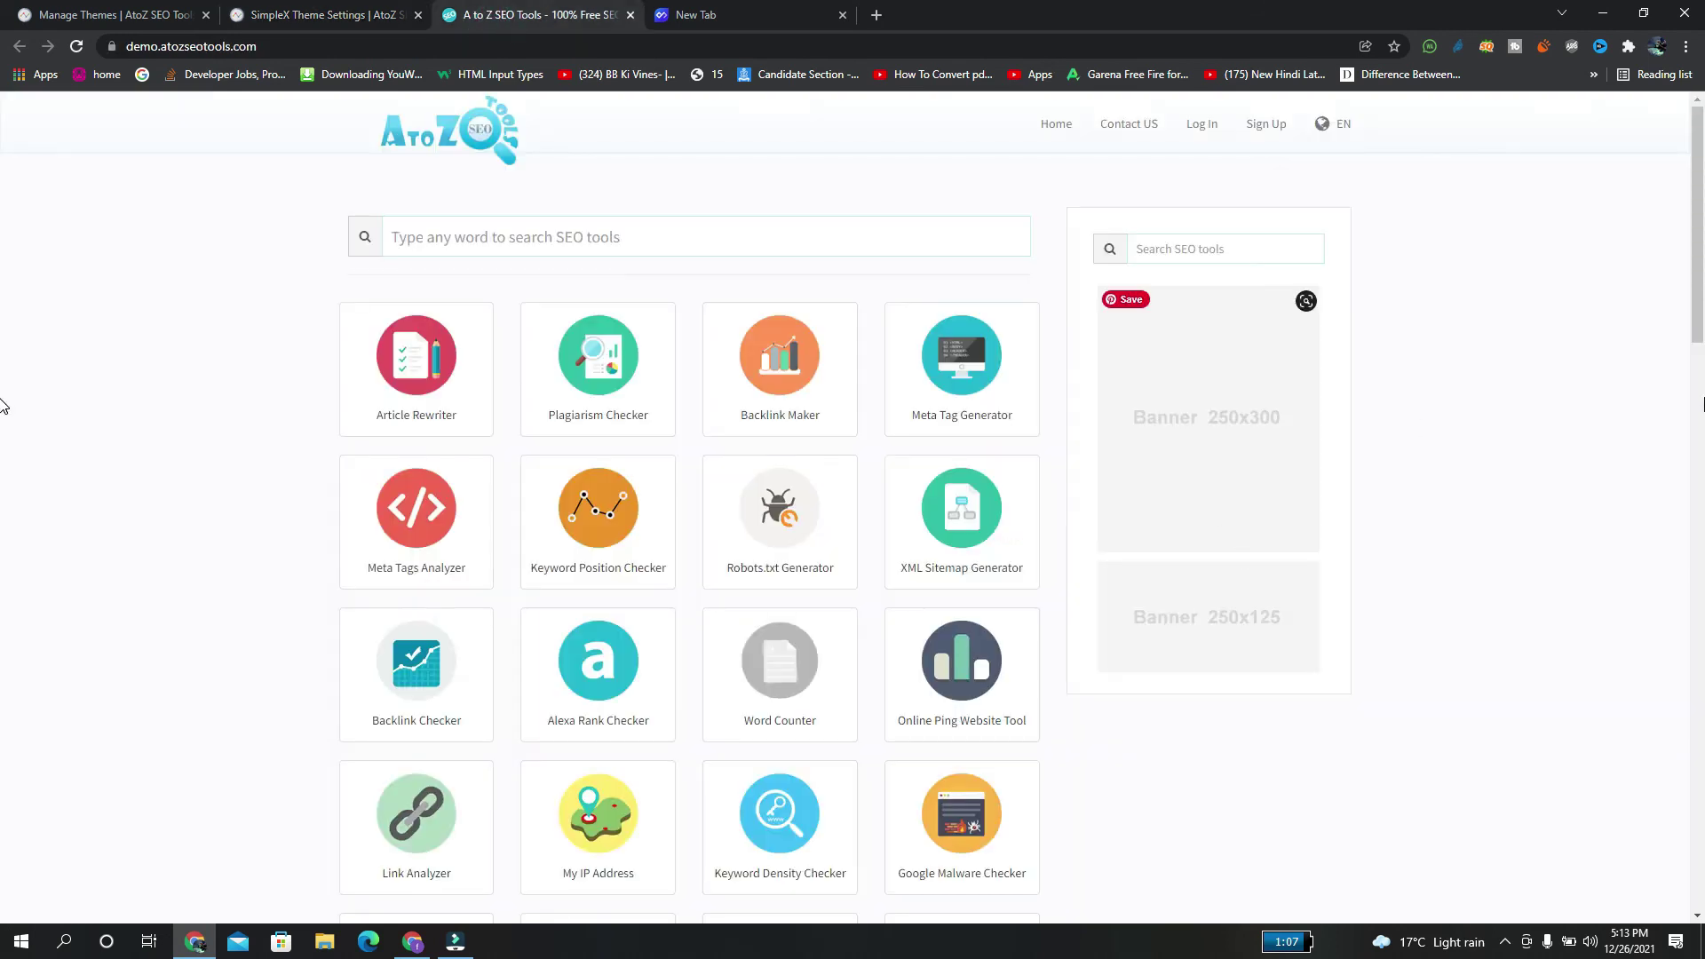
{"action": "scroll", "coordinate": [3, 733], "scroll_direction": "down", "scroll_amount": 10}
{"action": "scroll", "coordinate": [3, 734], "scroll_direction": "down", "scroll_amount": 4}
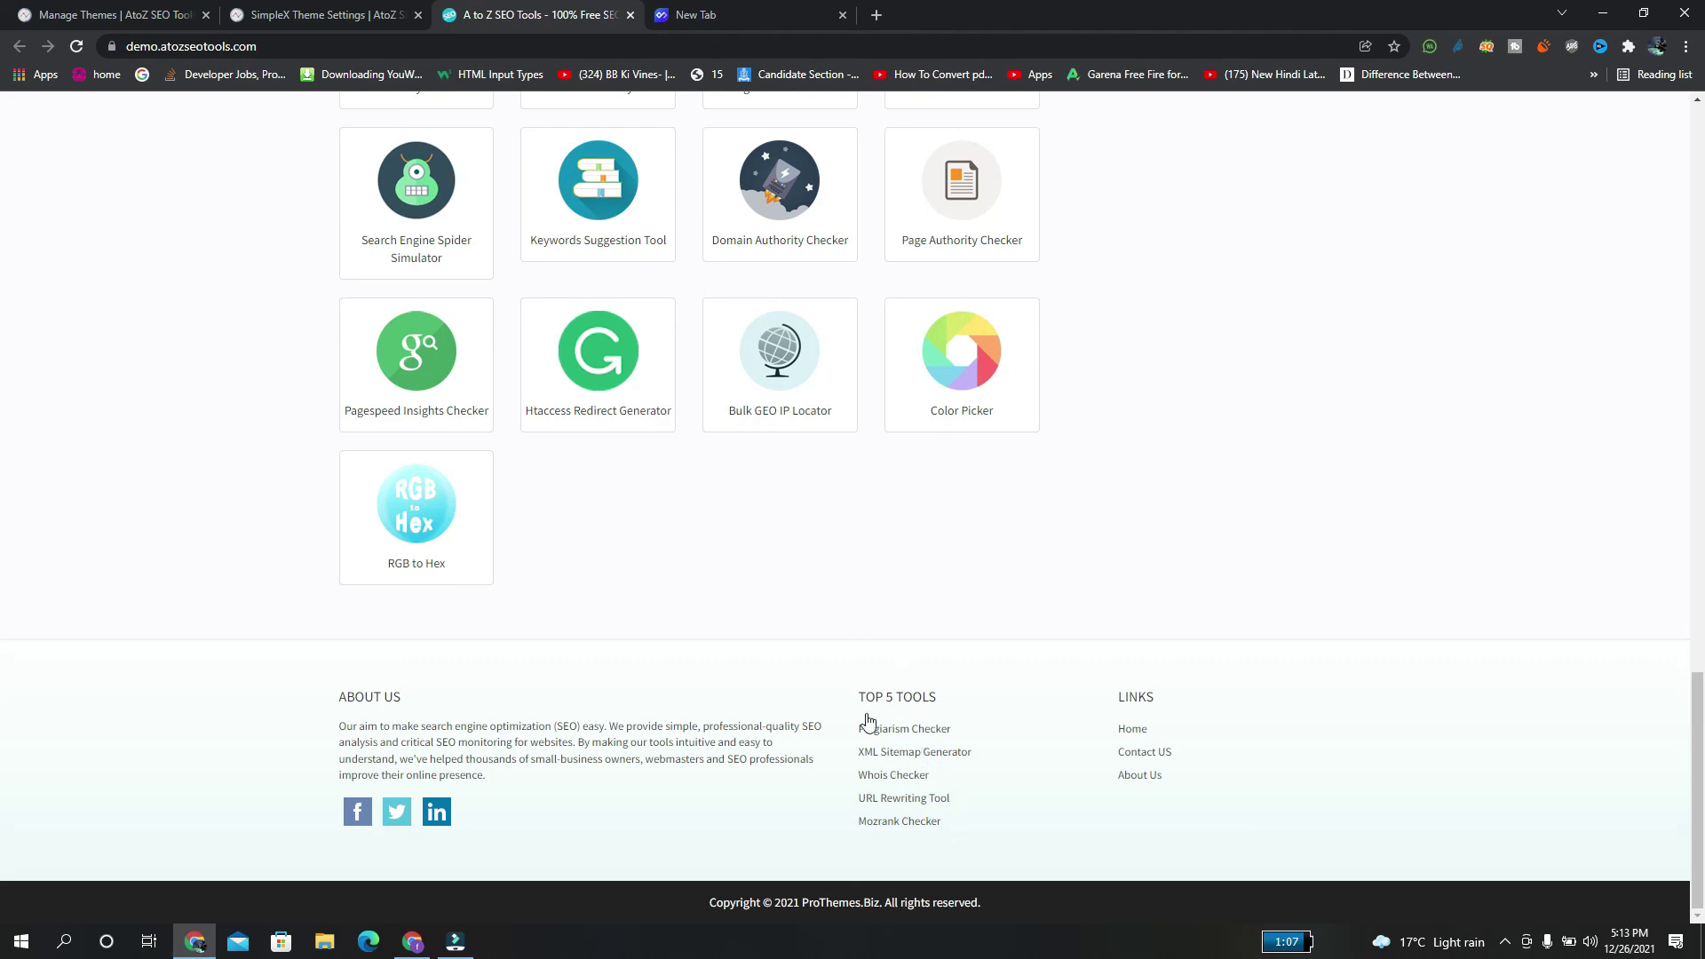
{"action": "left_click", "coordinate": [346, 21]}
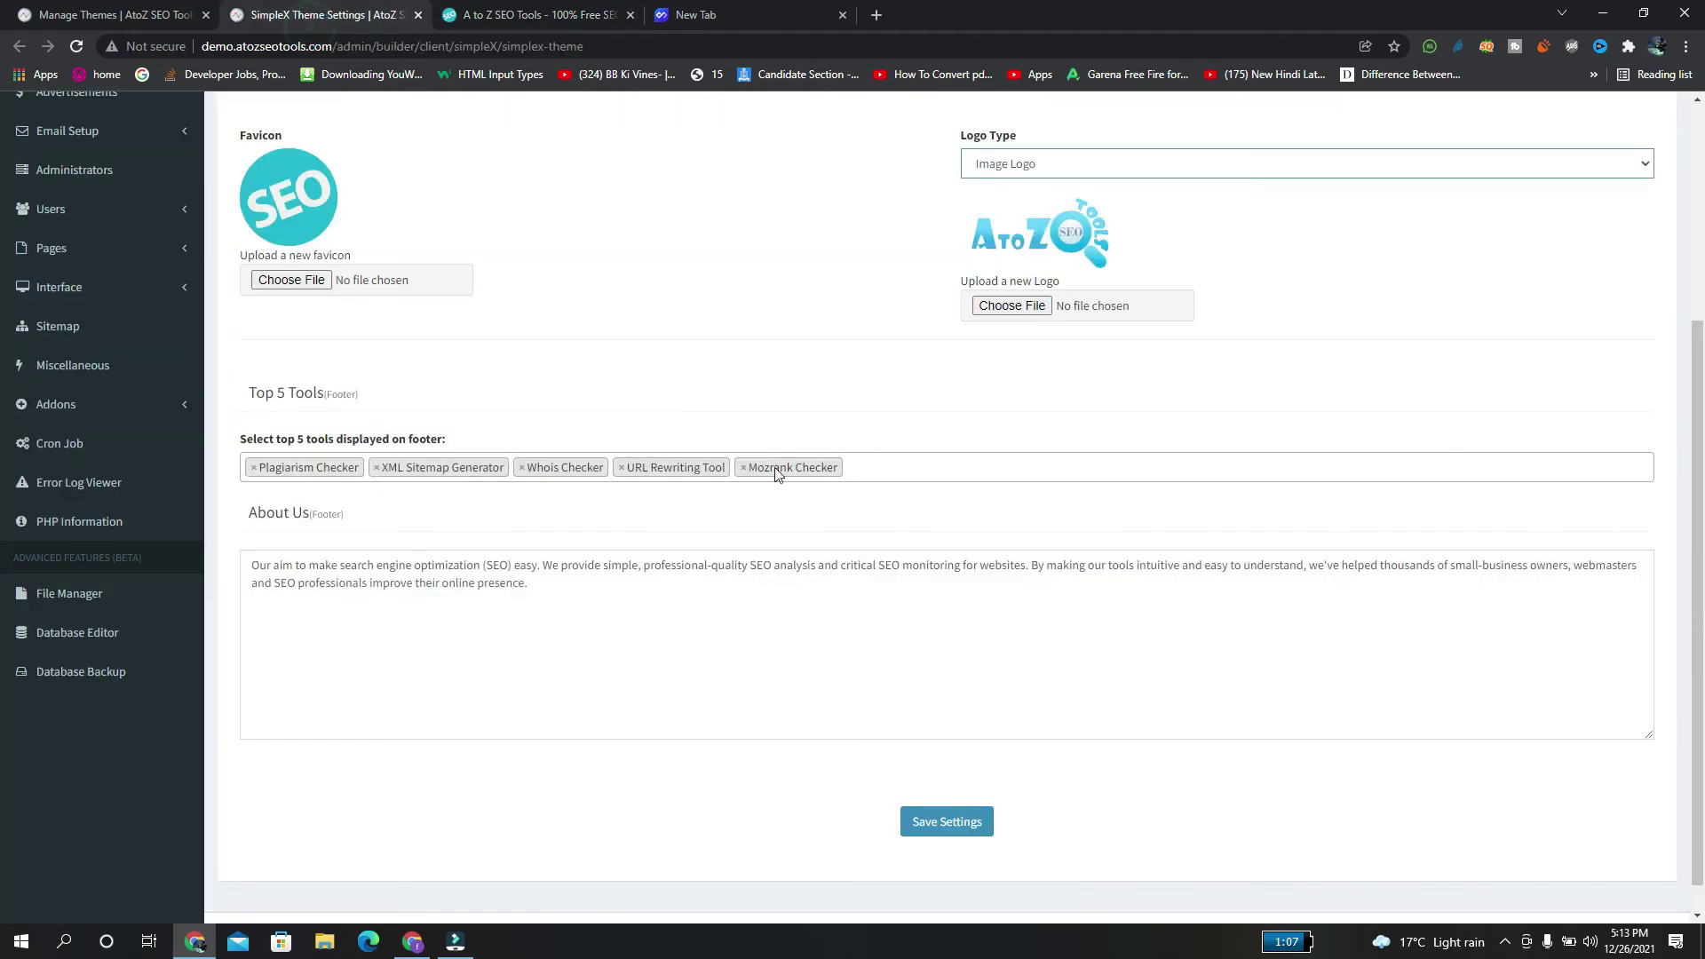
Step: Remove Mozrank Checker and URL Rewriting Tool from the top 5 footer tools, and add Meta Tags Analyzer
{"action": "left_click", "coordinate": [891, 463]}
{"action": "key", "text": "BackSpace"}
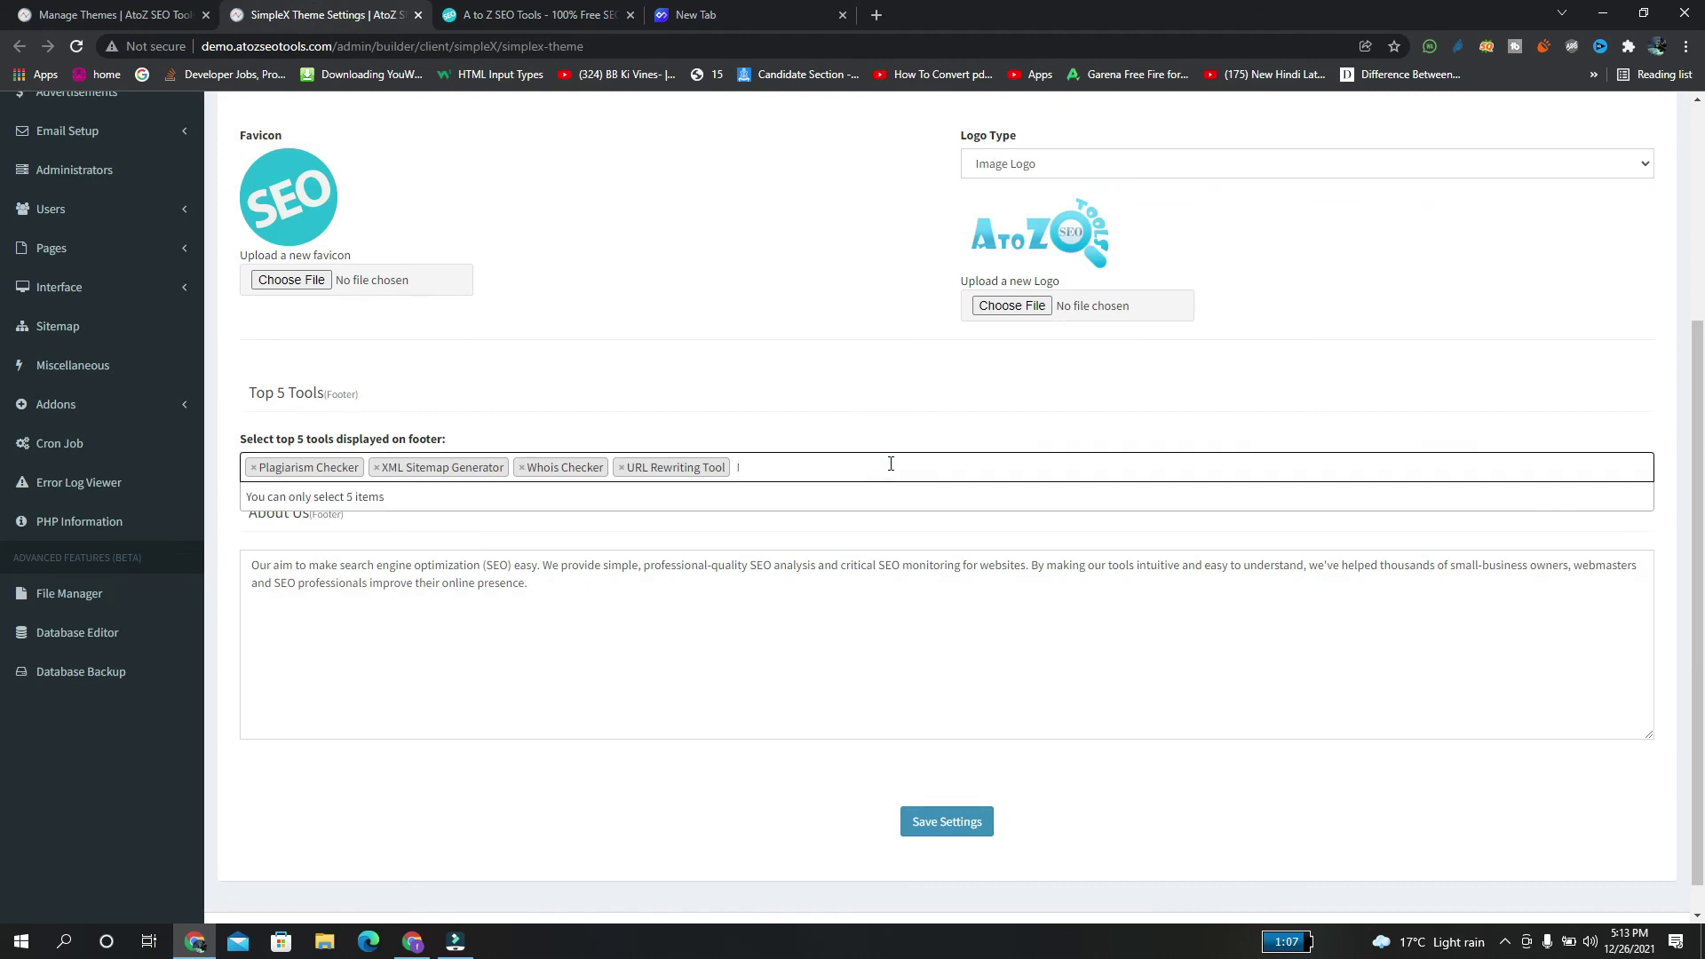
{"action": "key", "text": "BackSpace"}
{"action": "key", "text": "BackSpace"}
{"action": "key", "text": "BackSpace"}
{"action": "key", "text": "BackSpace"}
{"action": "key", "text": "BackSpace"}
{"action": "key", "text": "BackSpace"}
{"action": "key", "text": "BackSpace"}
{"action": "key", "text": "BackSpace"}
{"action": "key", "text": "BackSpace"}
{"action": "key", "text": "BackSpace"}
{"action": "key", "text": "BackSpace"}
{"action": "key", "text": "BackSpace"}
{"action": "key", "text": "BackSpace"}
{"action": "key", "text": "BackSpace"}
{"action": "key", "text": "BackSpace"}
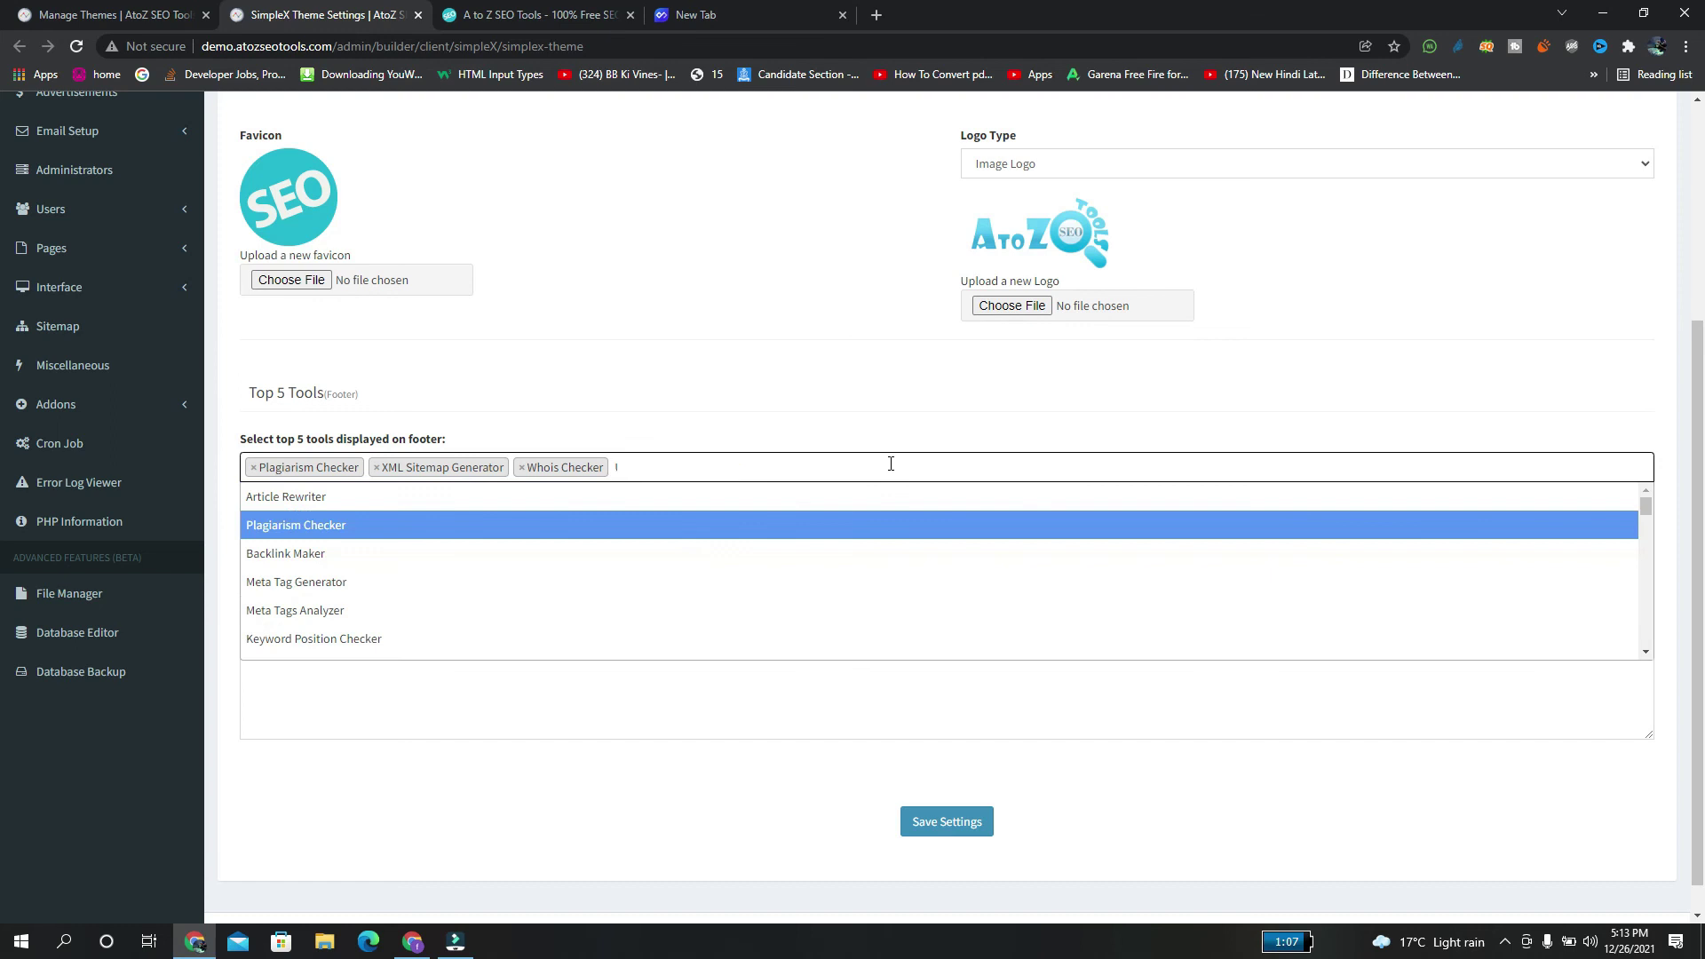
{"action": "left_click", "coordinate": [573, 611]}
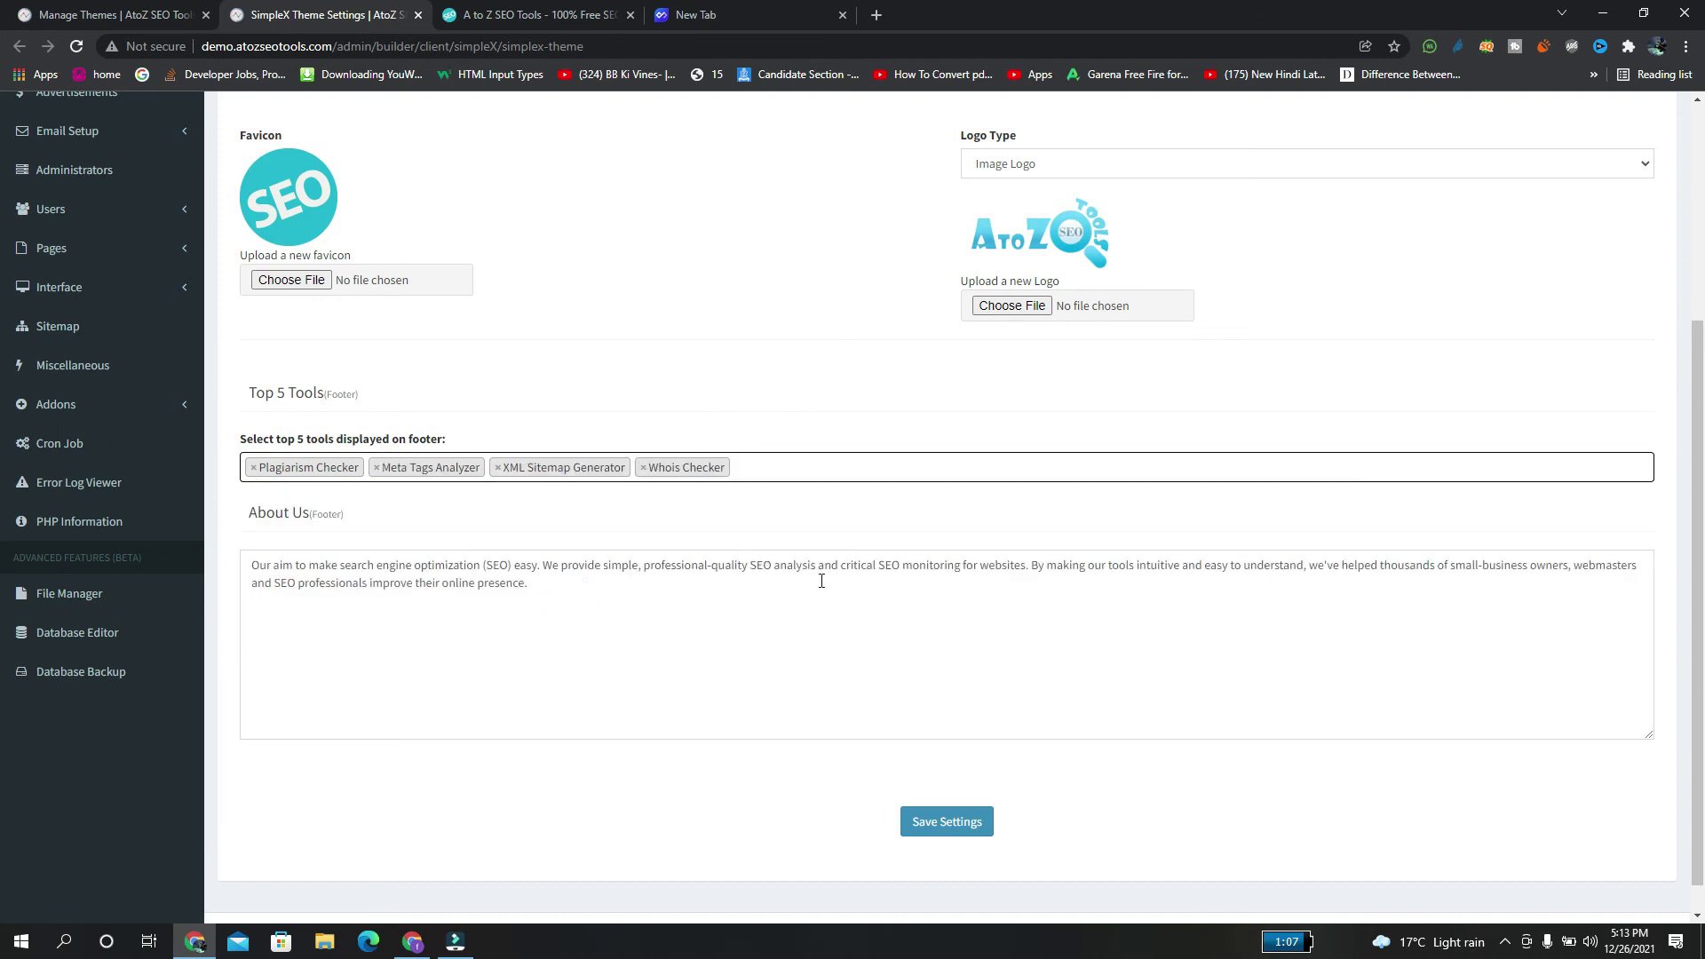
Step: Highlight the About Us footer text in the SimpleX Theme settings and compare it with the previewed site's footer
{"action": "left_click_drag", "start_coordinate": [562, 609], "coordinate": [201, 550]}
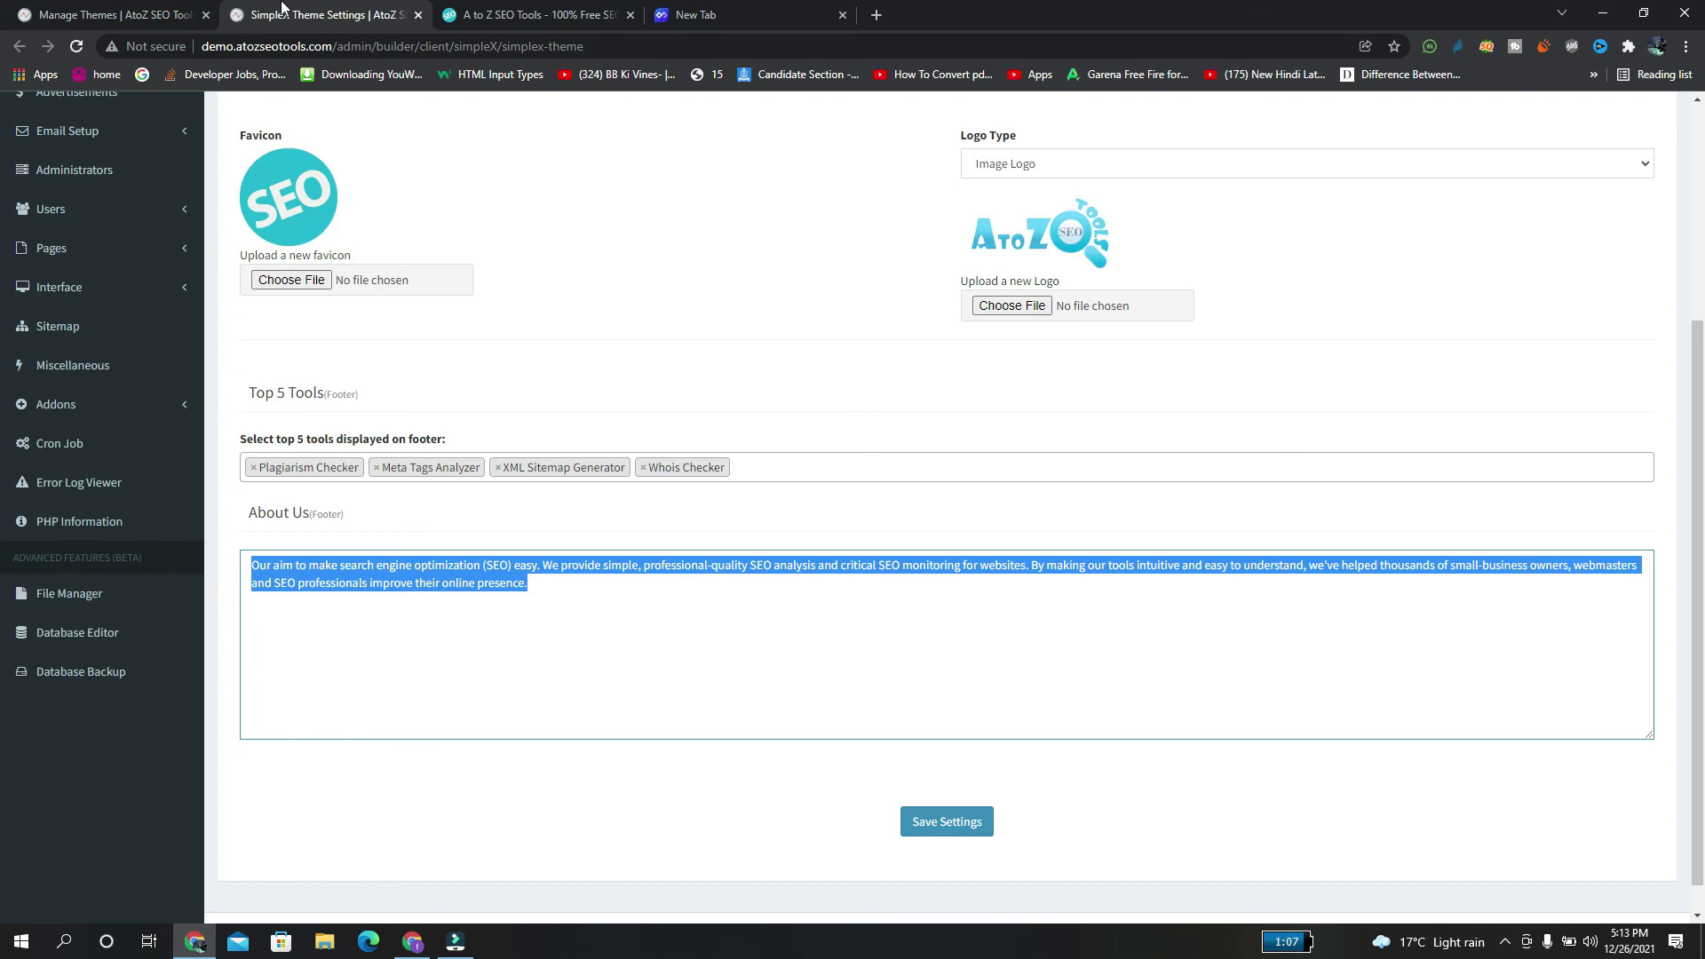
{"action": "left_click", "coordinate": [586, 15]}
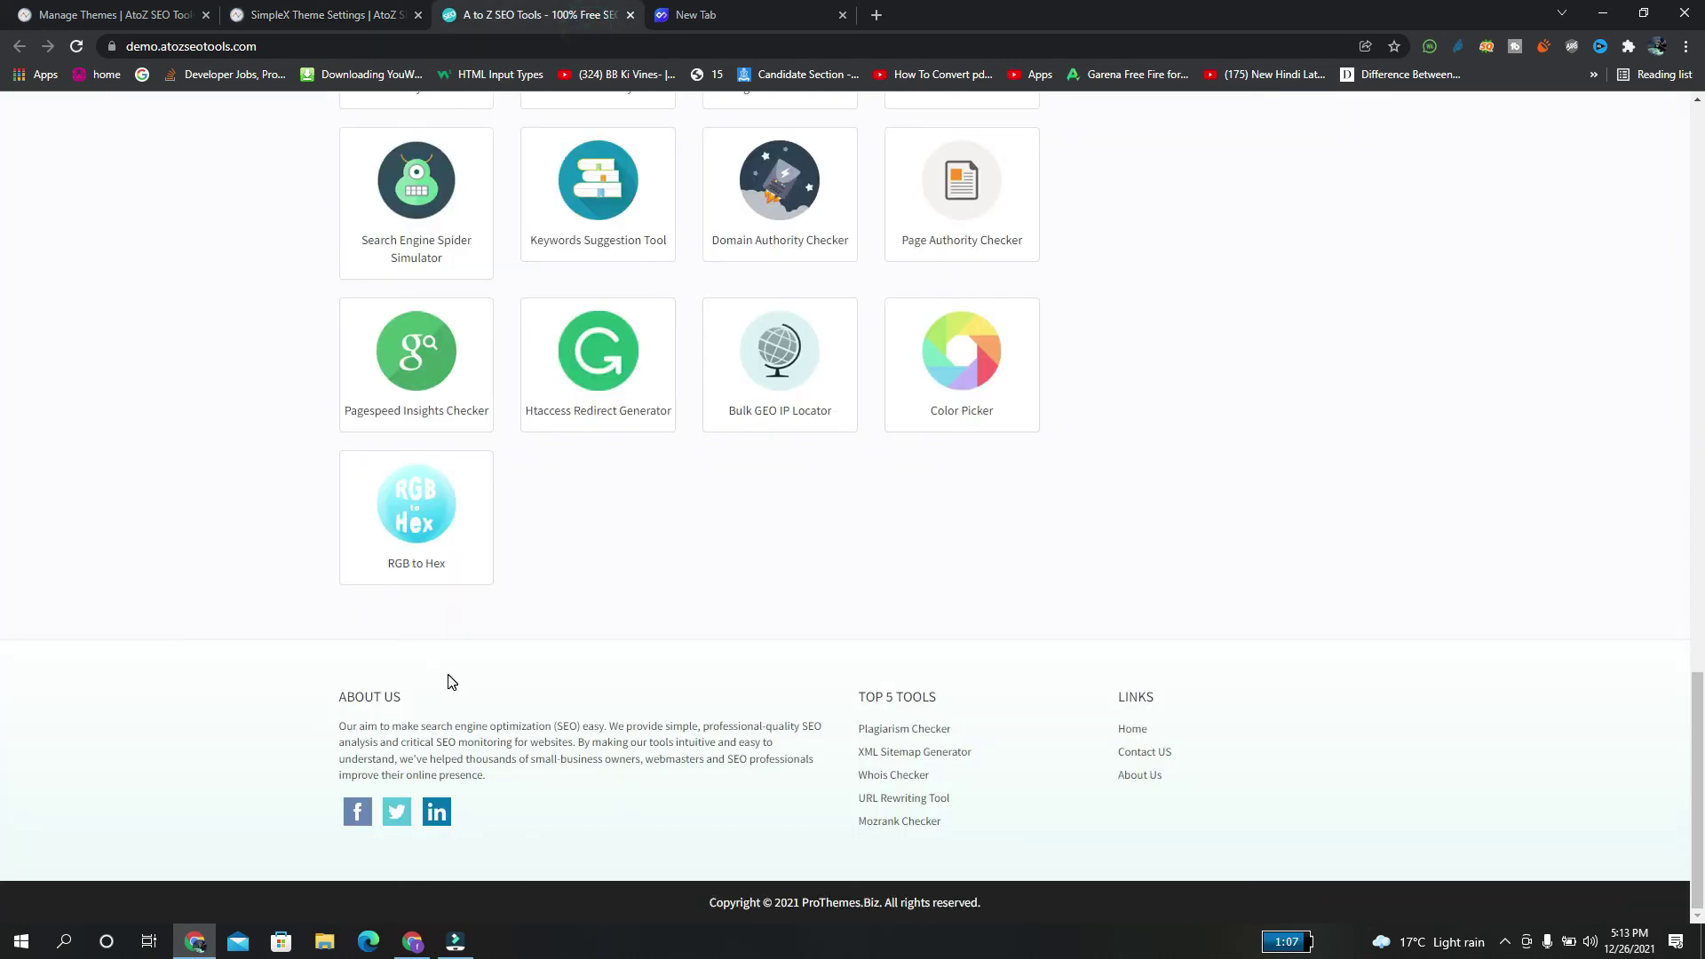
{"action": "left_click", "coordinate": [338, 16]}
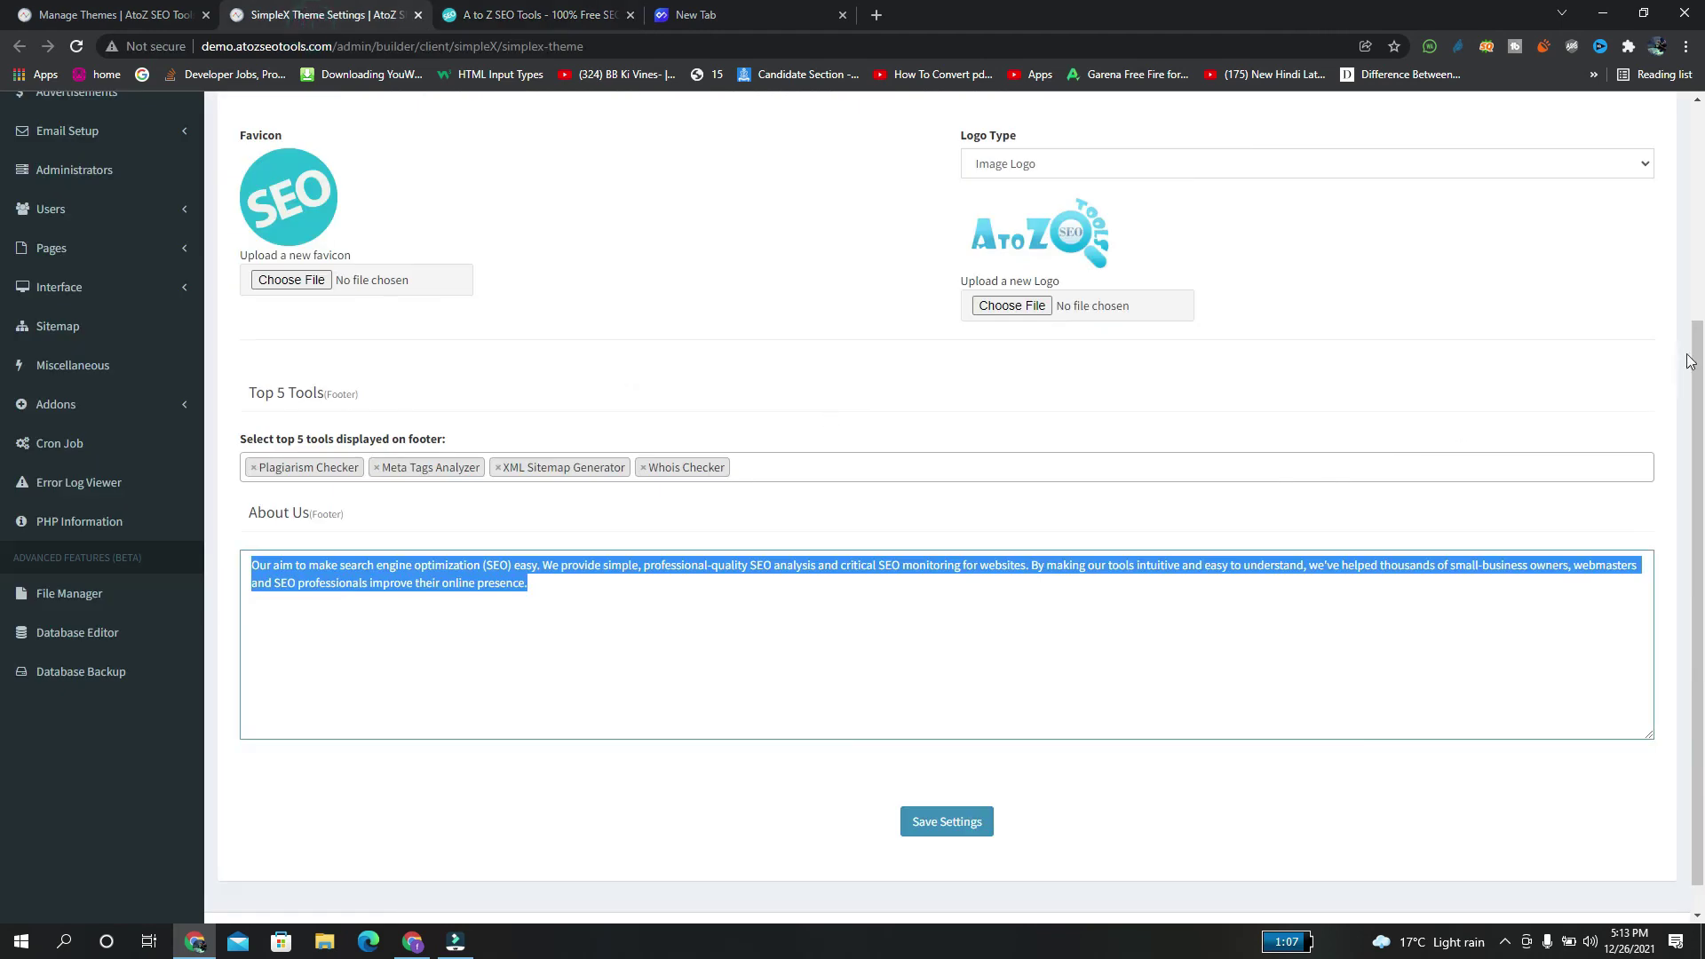
{"action": "left_click_drag", "start_coordinate": [1692, 361], "coordinate": [1696, 107]}
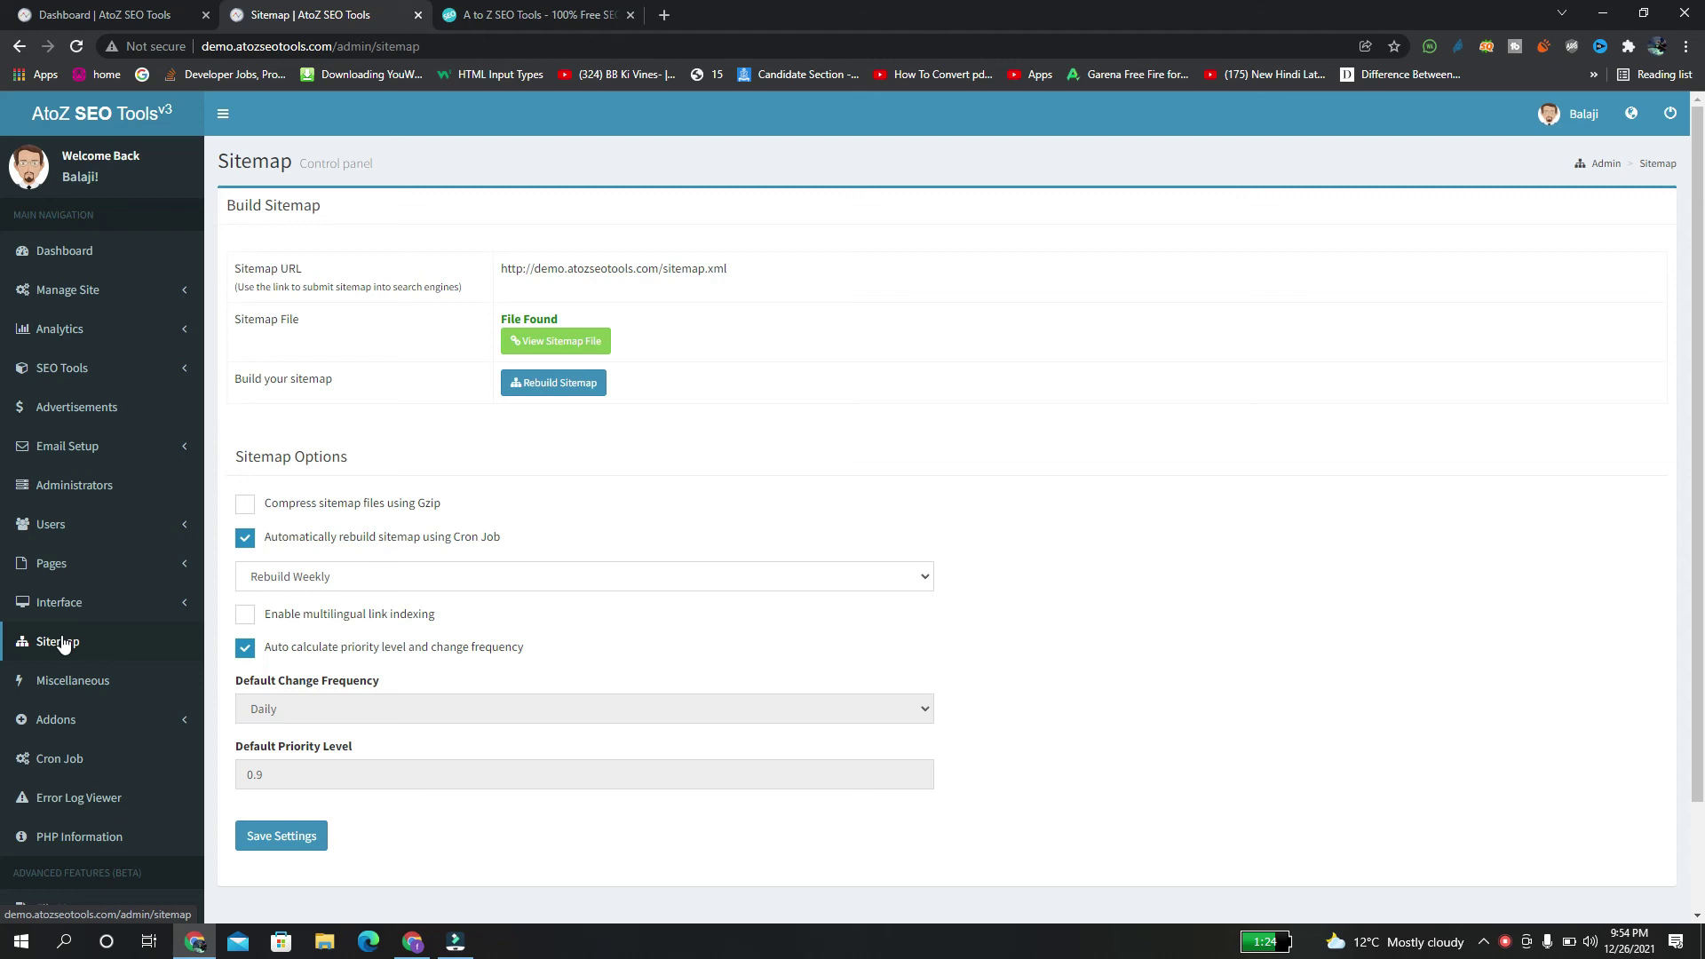
Step: Expand the Addons section and look over its entries, the remaining admin sections and the Sitemap options
{"action": "left_click", "coordinate": [67, 721]}
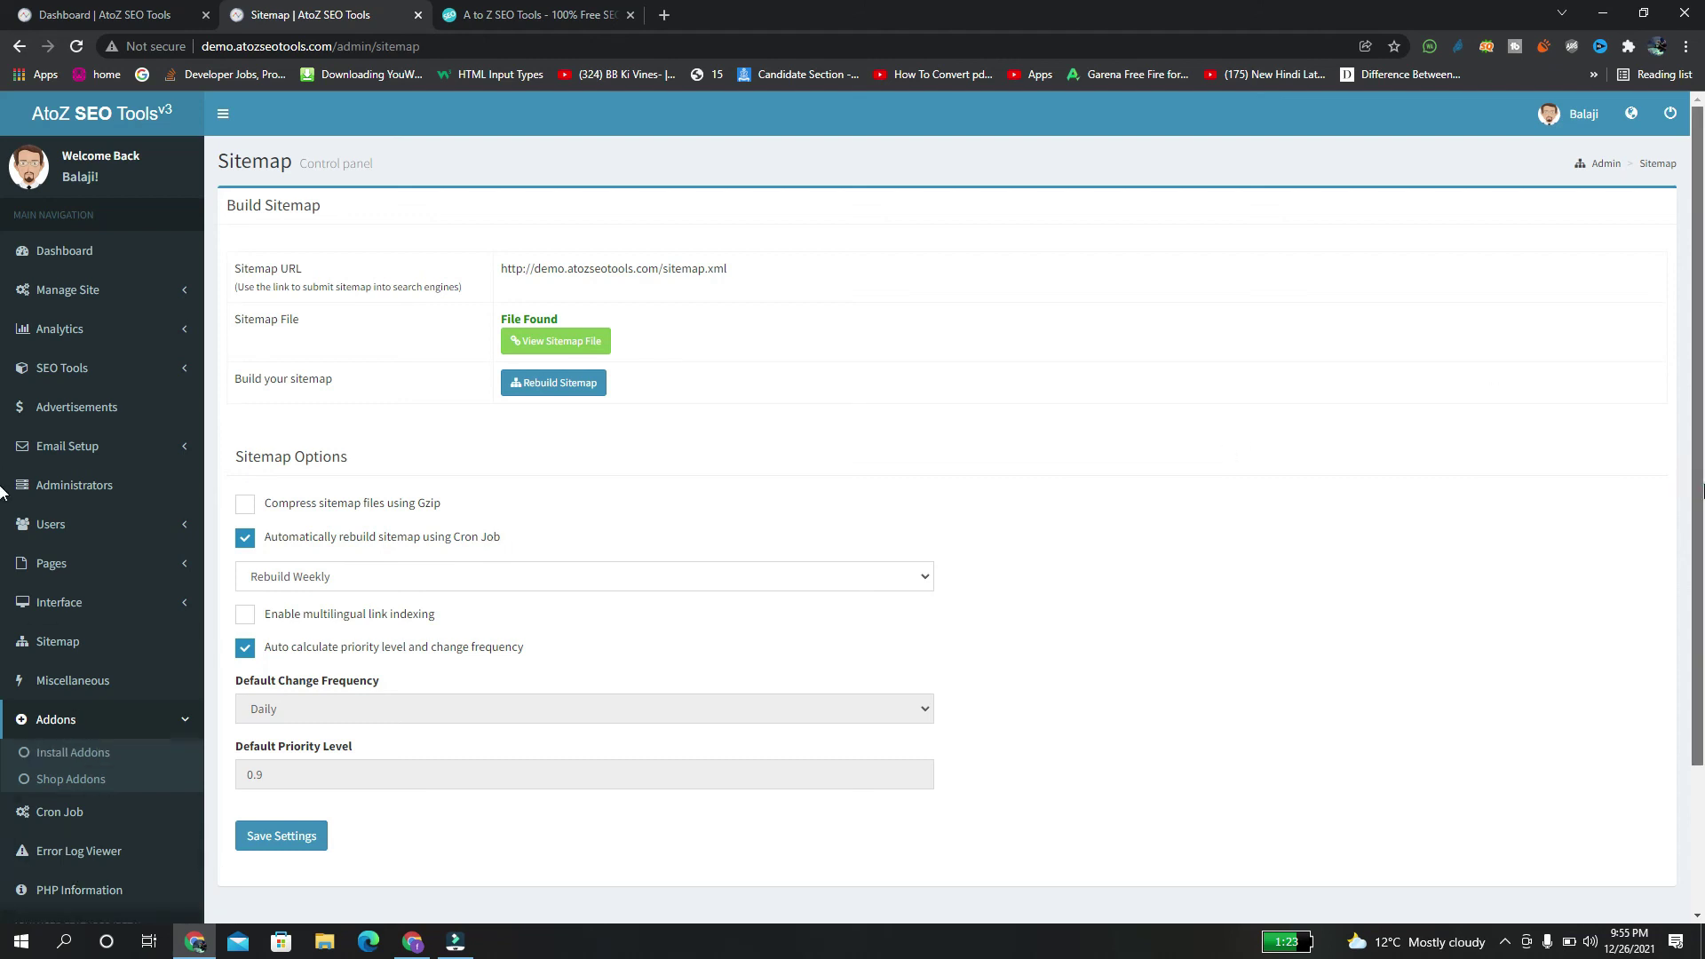
{"action": "scroll", "coordinate": [1698, 491], "scroll_direction": "down", "scroll_amount": 2}
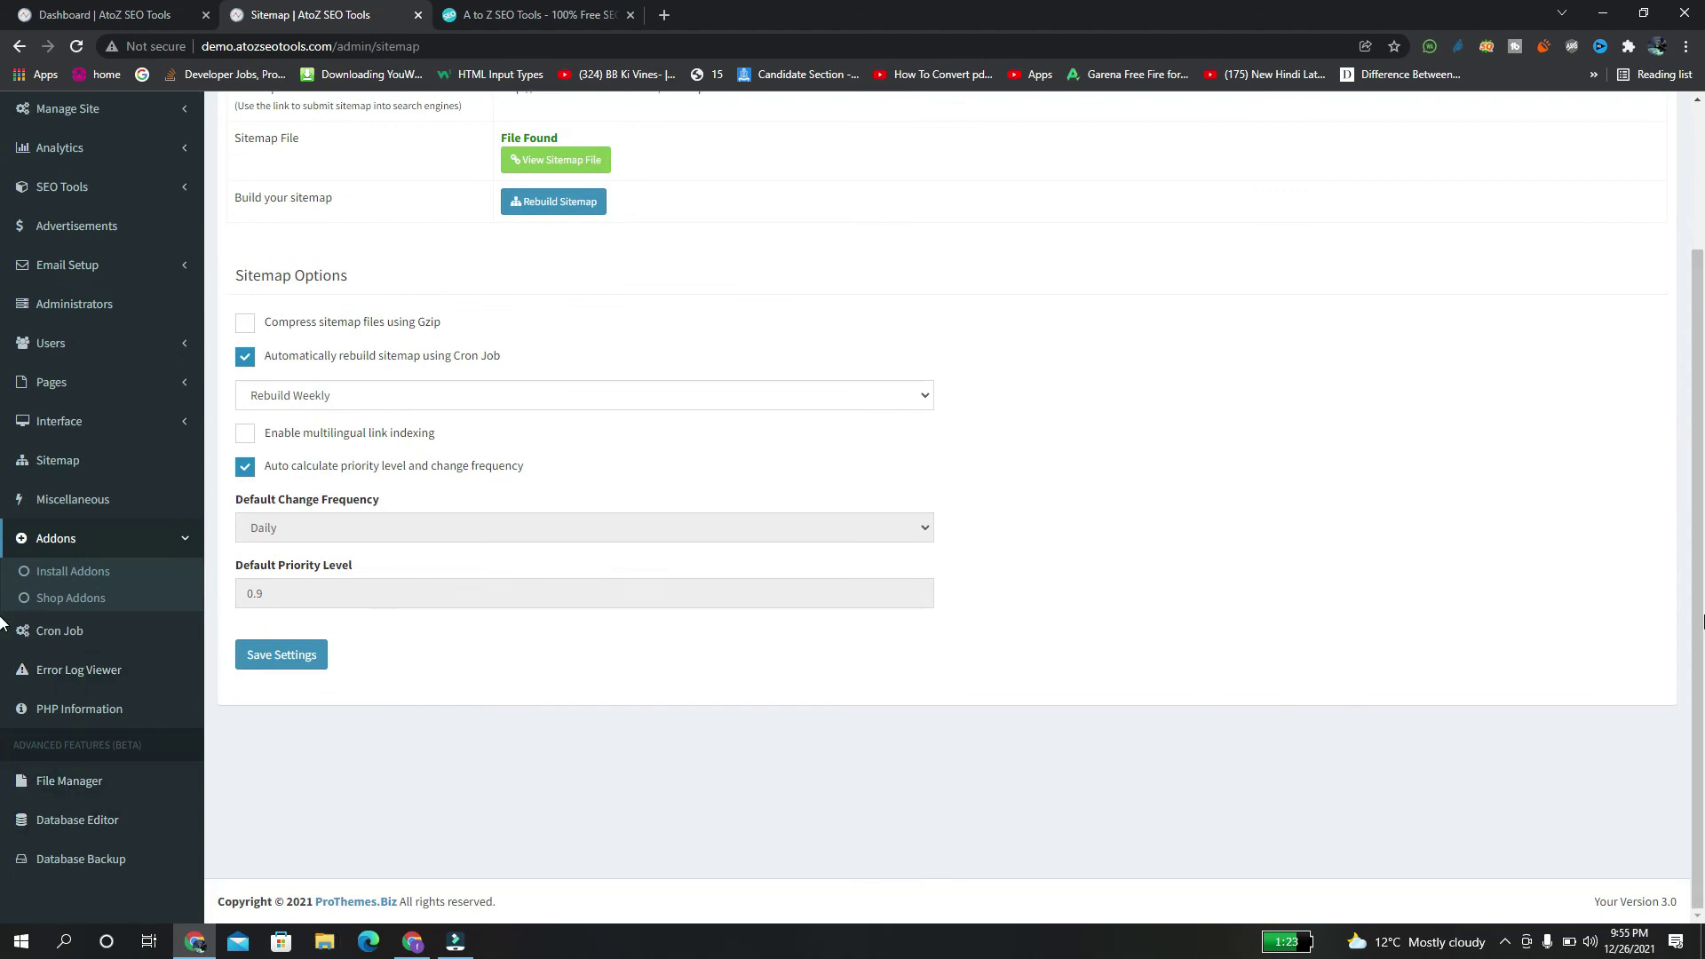
{"action": "scroll", "coordinate": [5, 622], "scroll_direction": "up", "scroll_amount": 2}
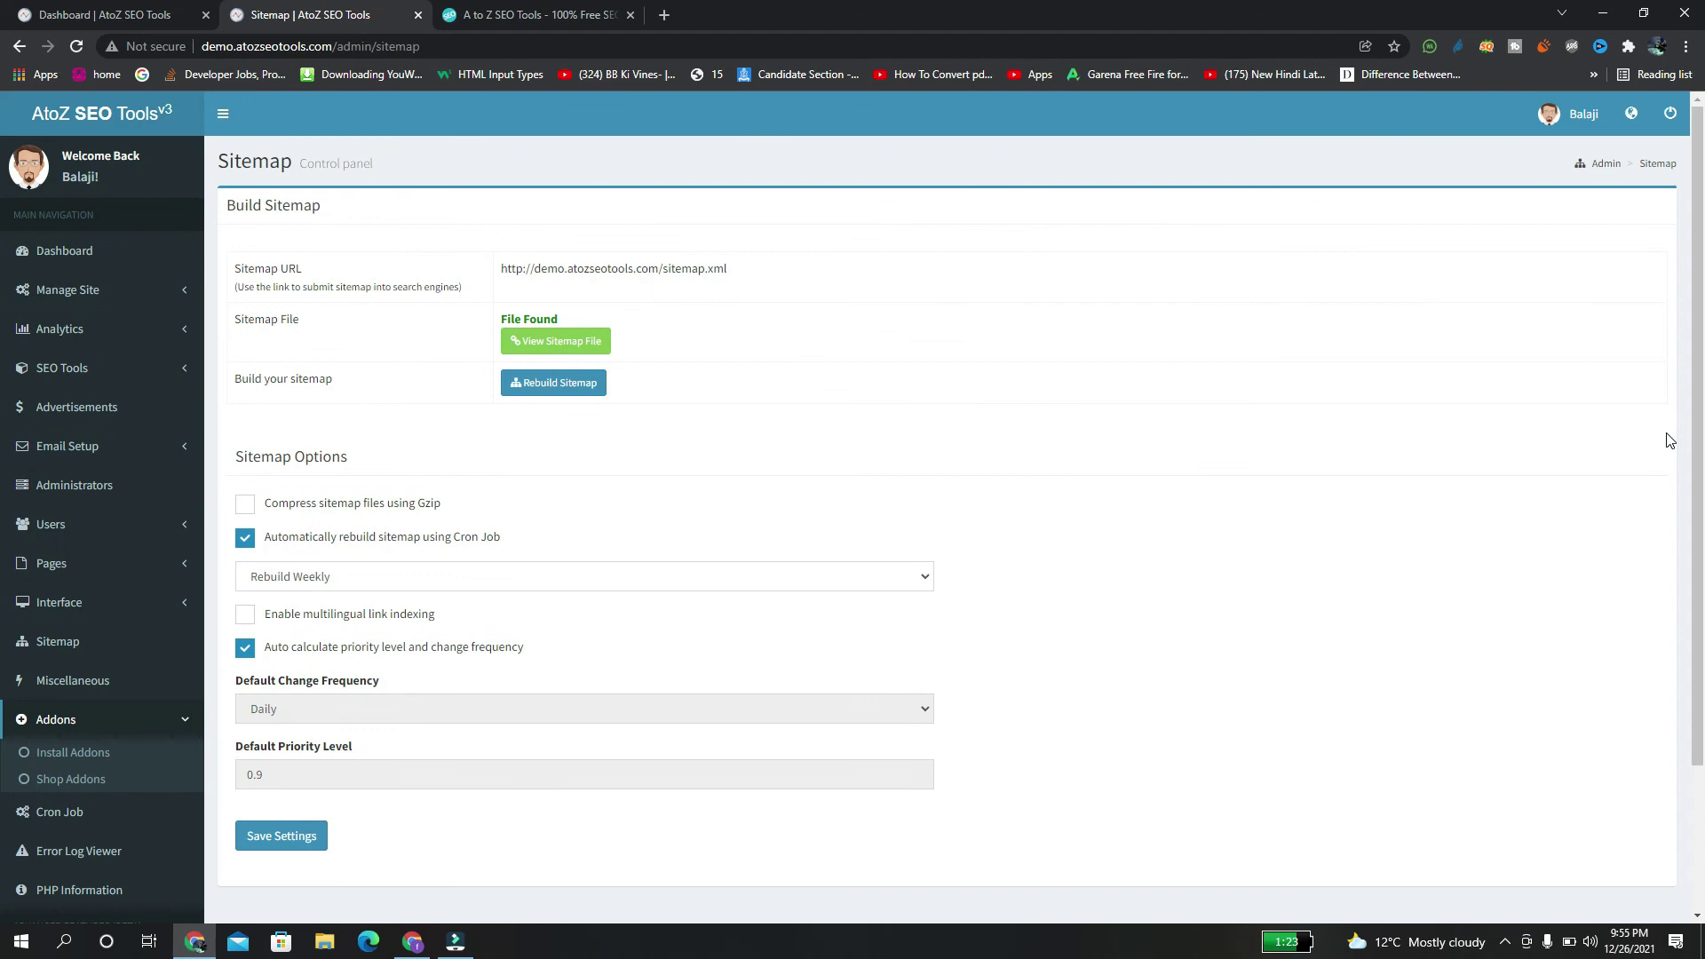